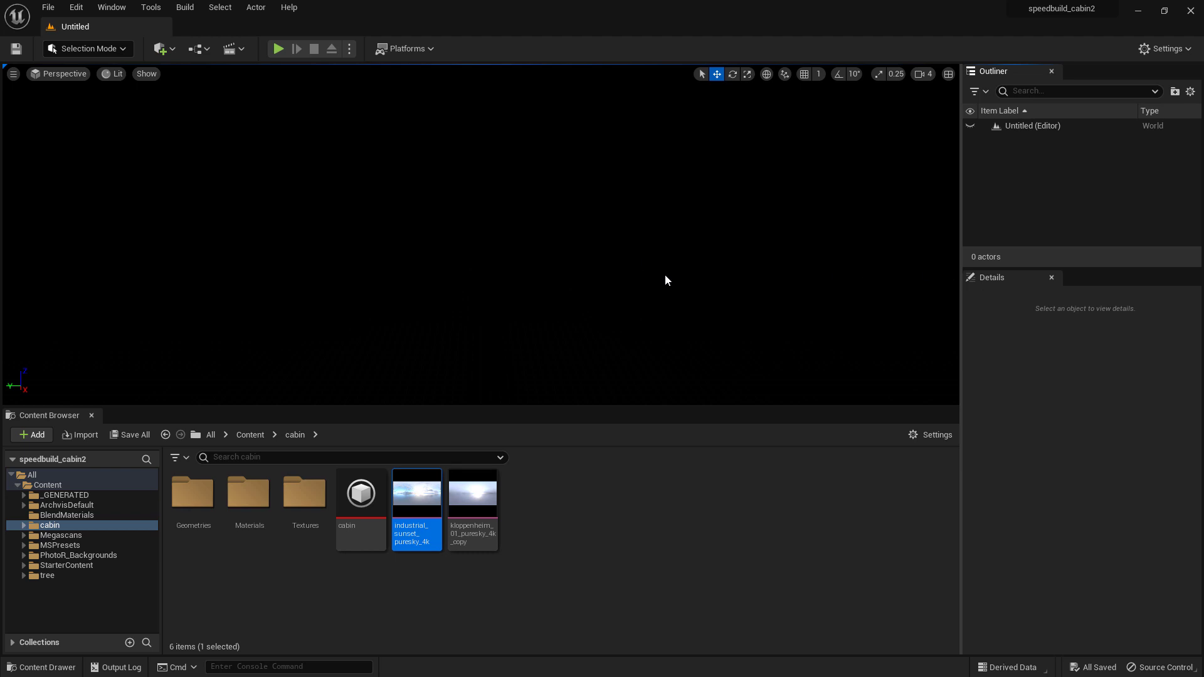
# - Close the docked Content Browser and place the cabin Datasmith scene from the Content Drawer into the empty level
pyautogui.click(91, 417)
pyautogui.click(41, 666)
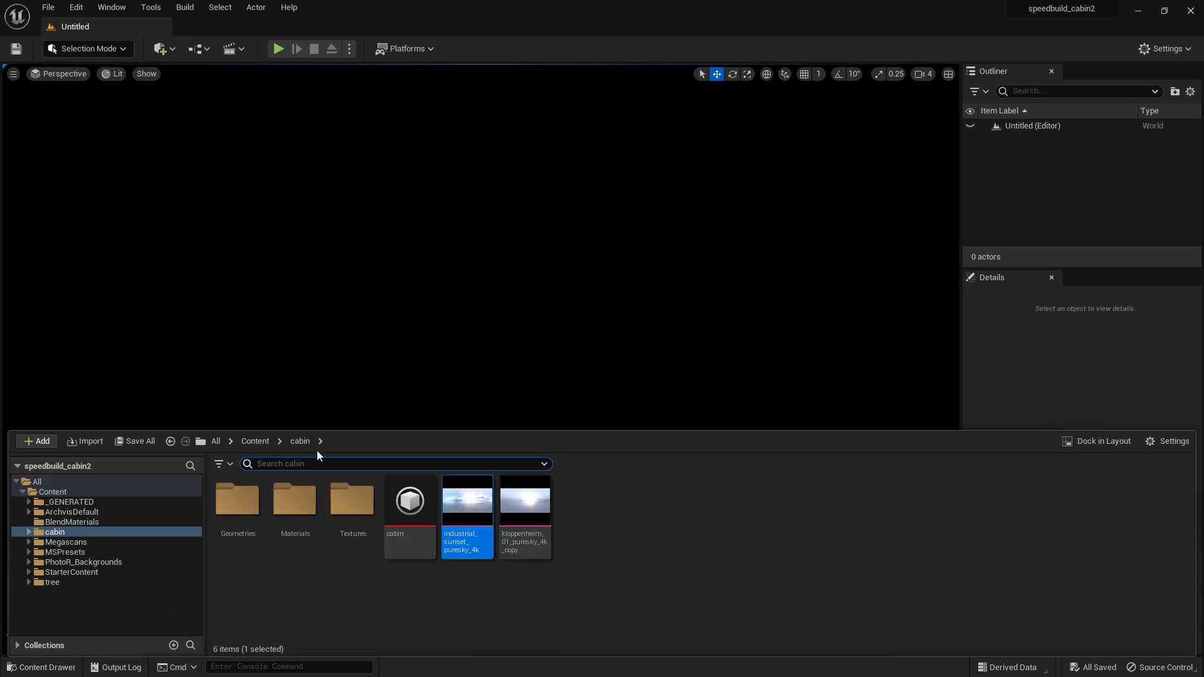
pyautogui.moveTo(410, 502); pyautogui.dragTo(517, 249)
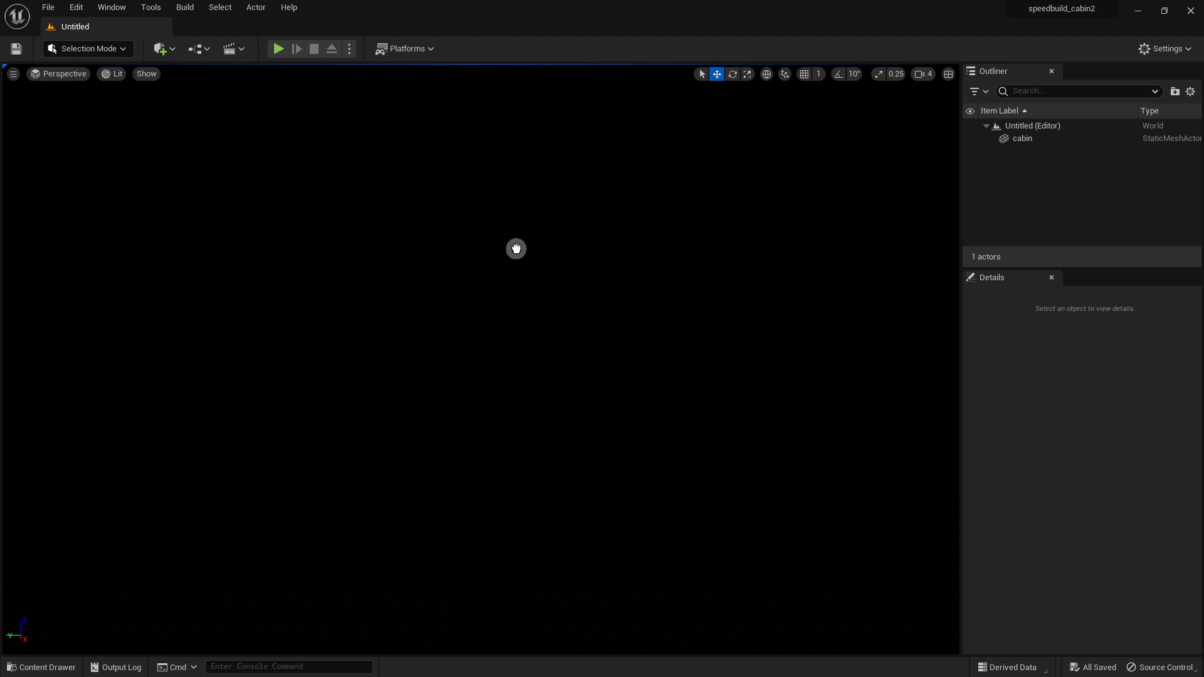
pyautogui.moveTo(500, 331); pyautogui.dragTo(500, 331)
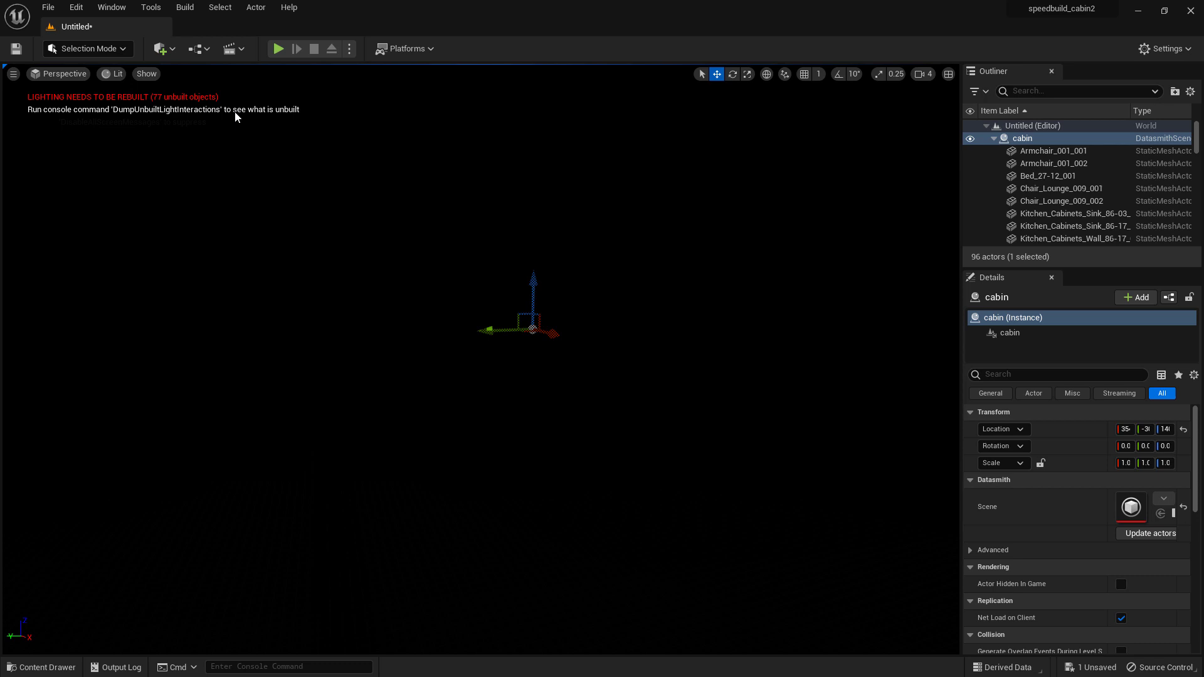
# - Add an HDRI Backdrop light actor to the level beside the cabin
pyautogui.click(167, 55)
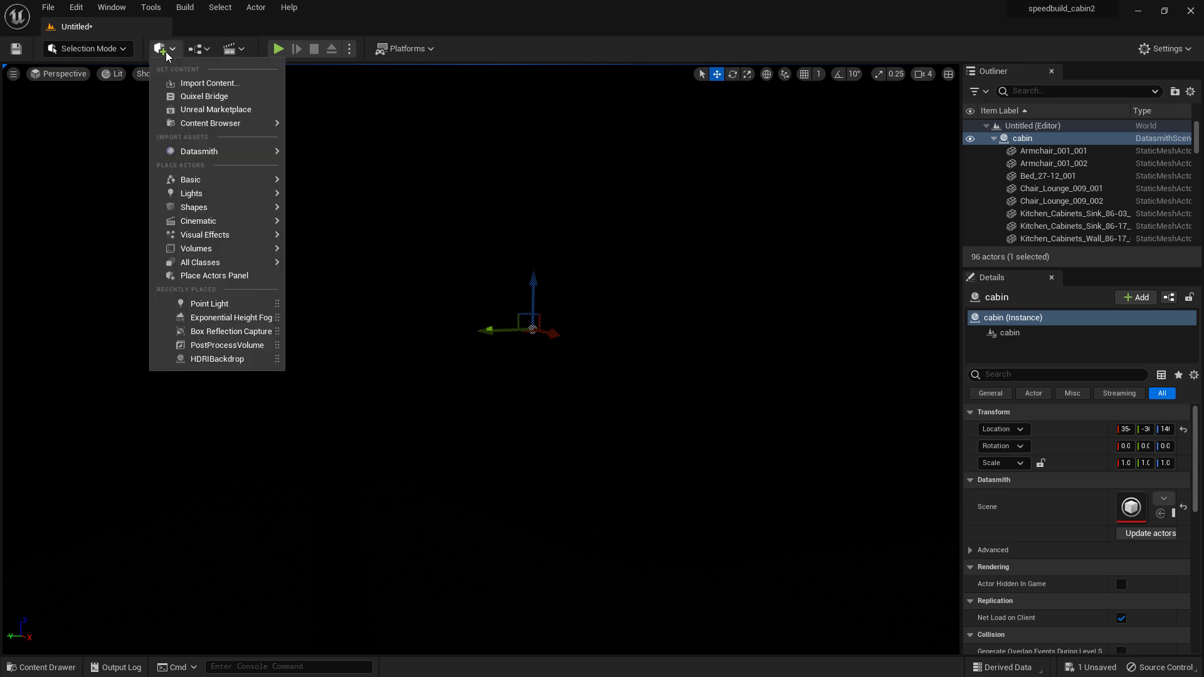
pyautogui.moveTo(203, 195)
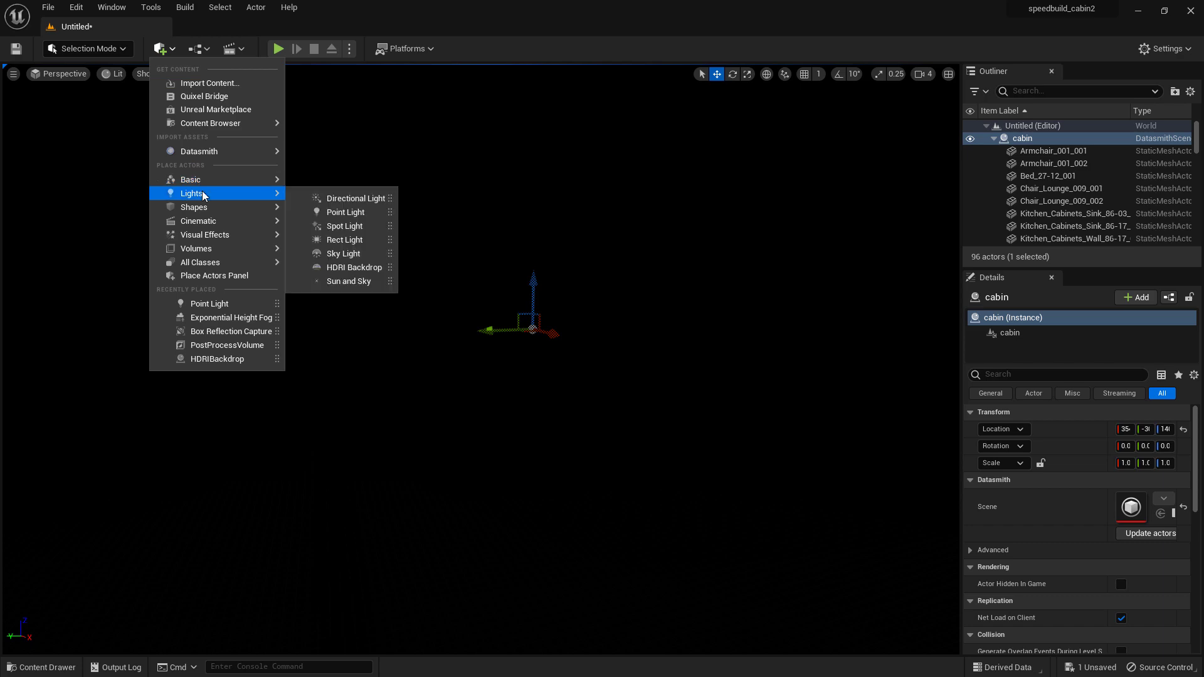
pyautogui.click(366, 268)
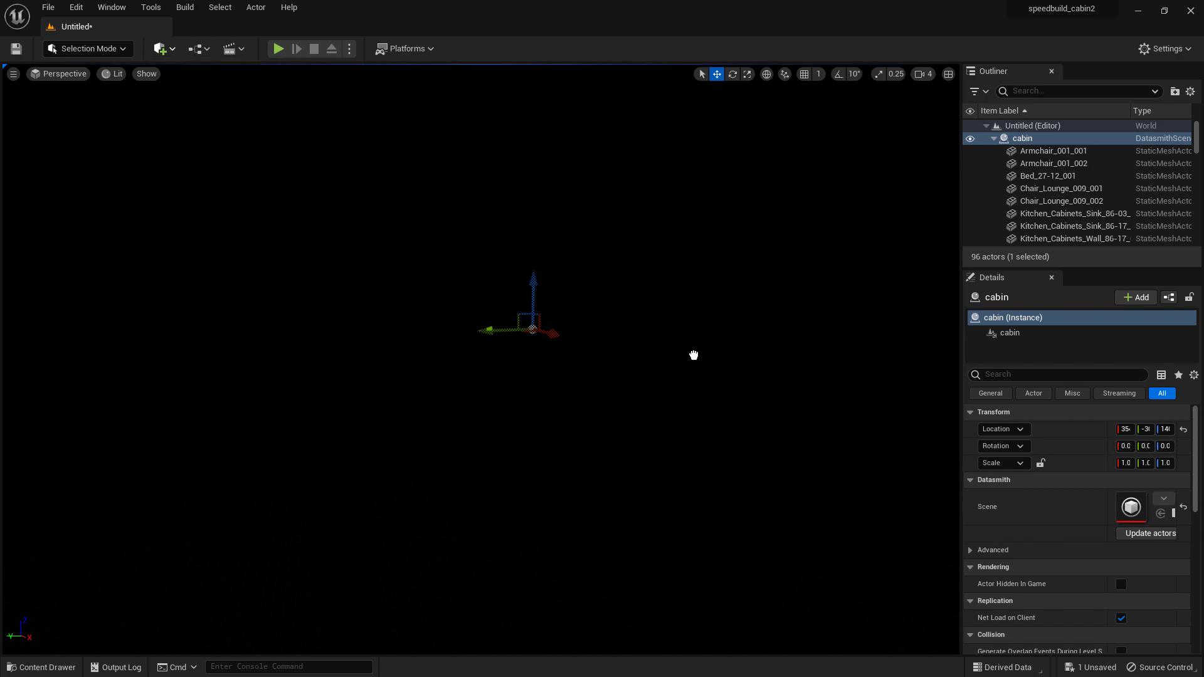
pyautogui.moveTo(567, 305); pyautogui.dragTo(569, 307)
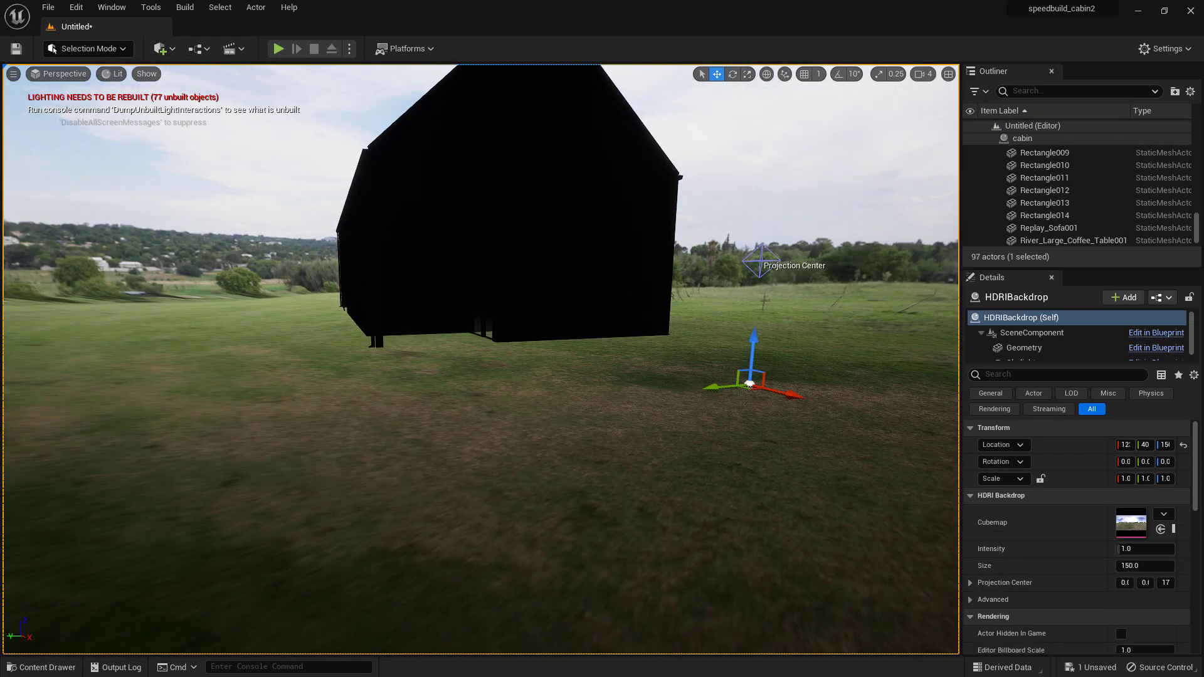
# - Lower the HDRI Backdrop to suit the cabin's base height and set its size to 1500
pyautogui.moveTo(754, 345); pyautogui.dragTo(738, 383)
pyautogui.moveTo(681, 361); pyautogui.dragTo(721, 351, button='right')
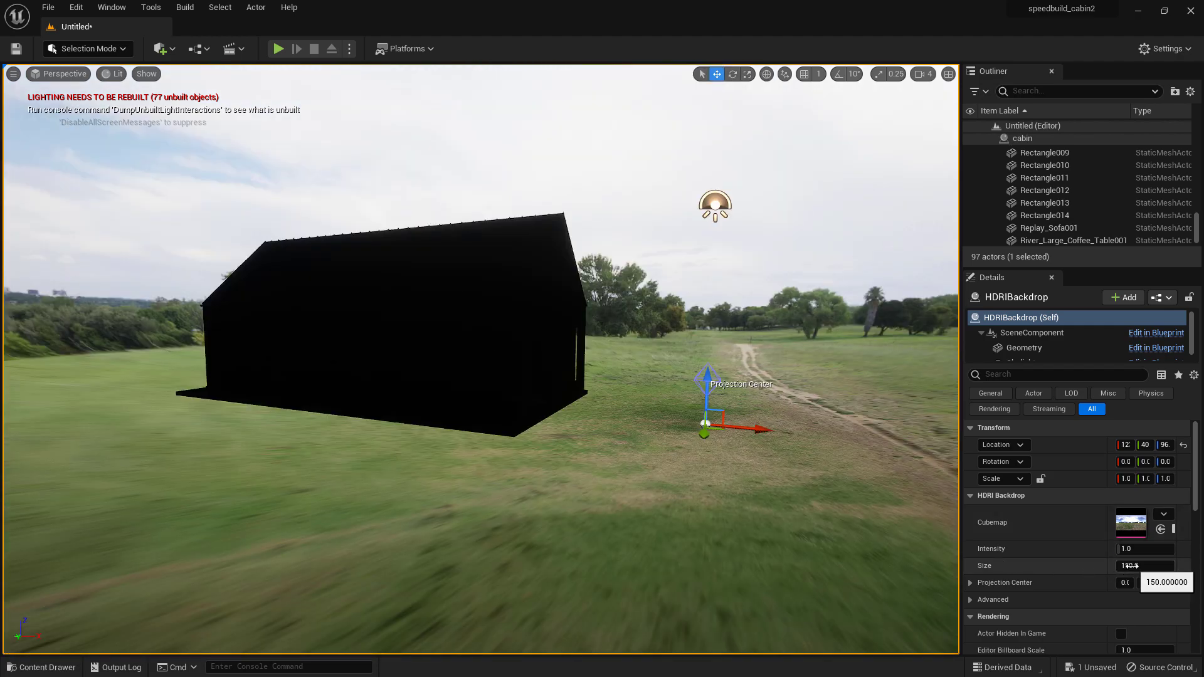
pyautogui.click(1129, 566)
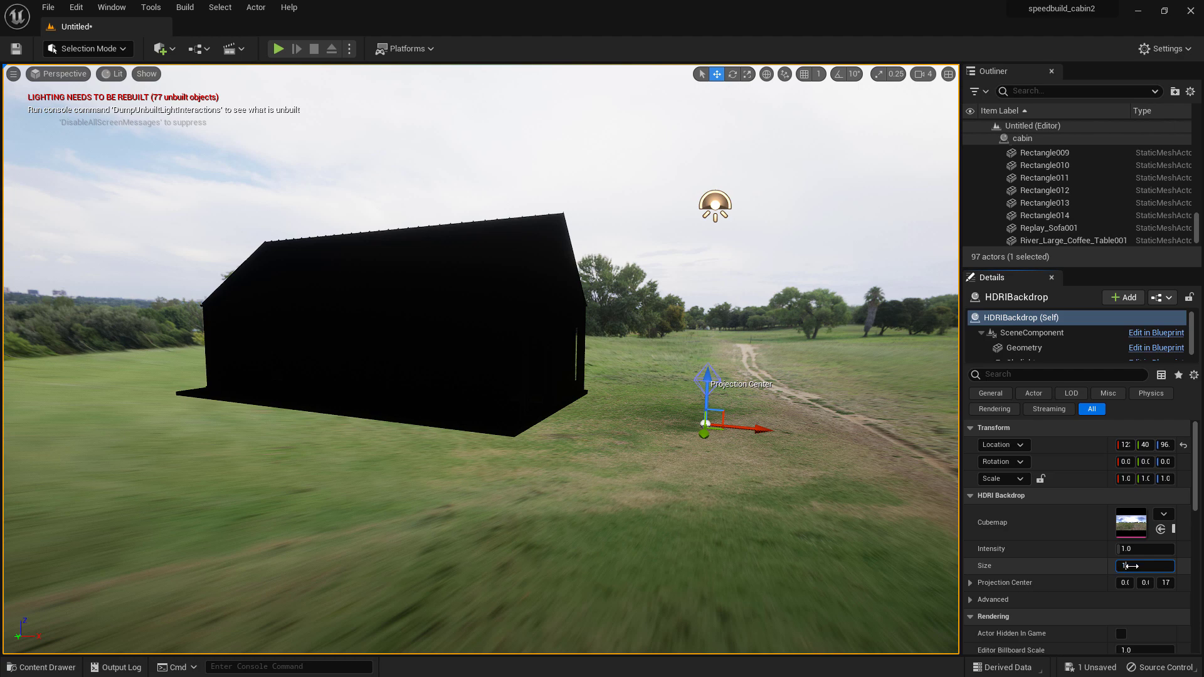
pyautogui.press('Return')
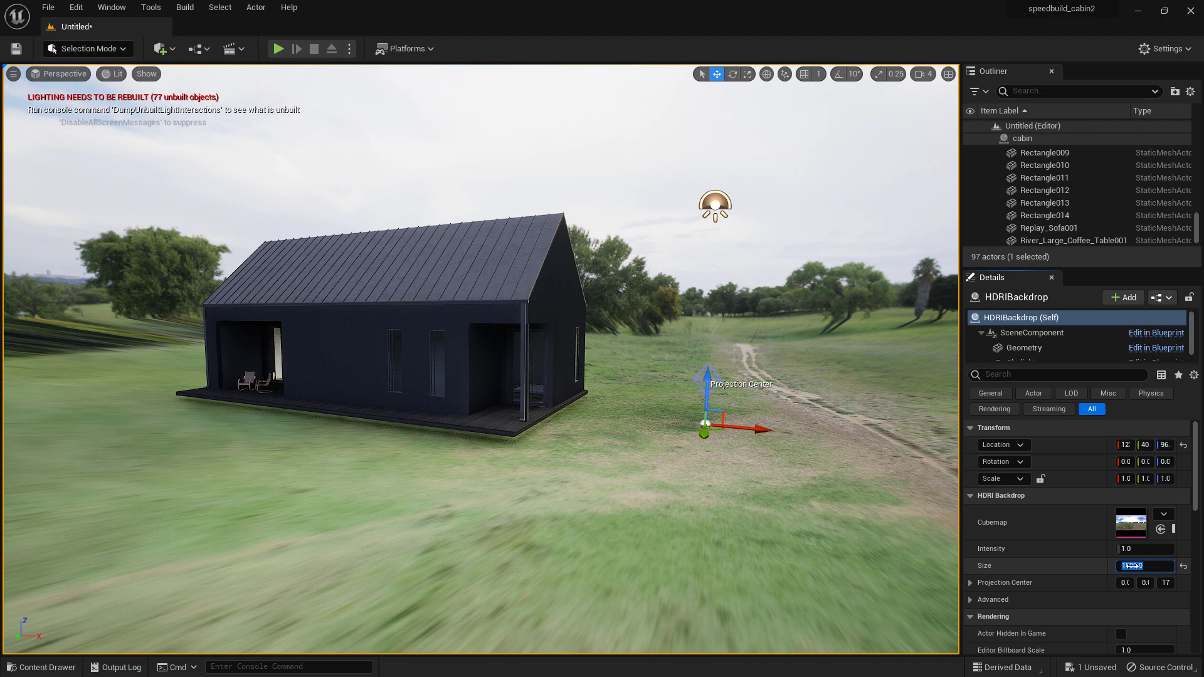
# - Rotate the HDRI Backdrop around its vertical axis to change the light direction on the cabin
pyautogui.moveTo(820, 449); pyautogui.dragTo(675, 396, button='middle')
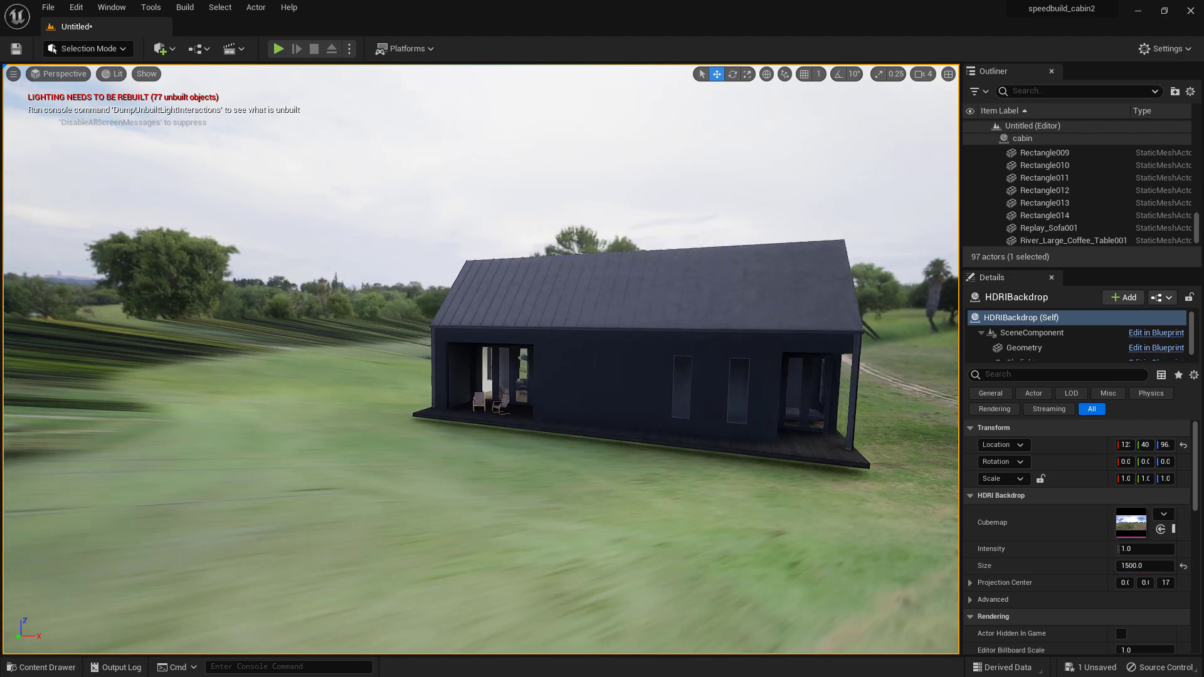
pyautogui.scroll(6, 675, 397)
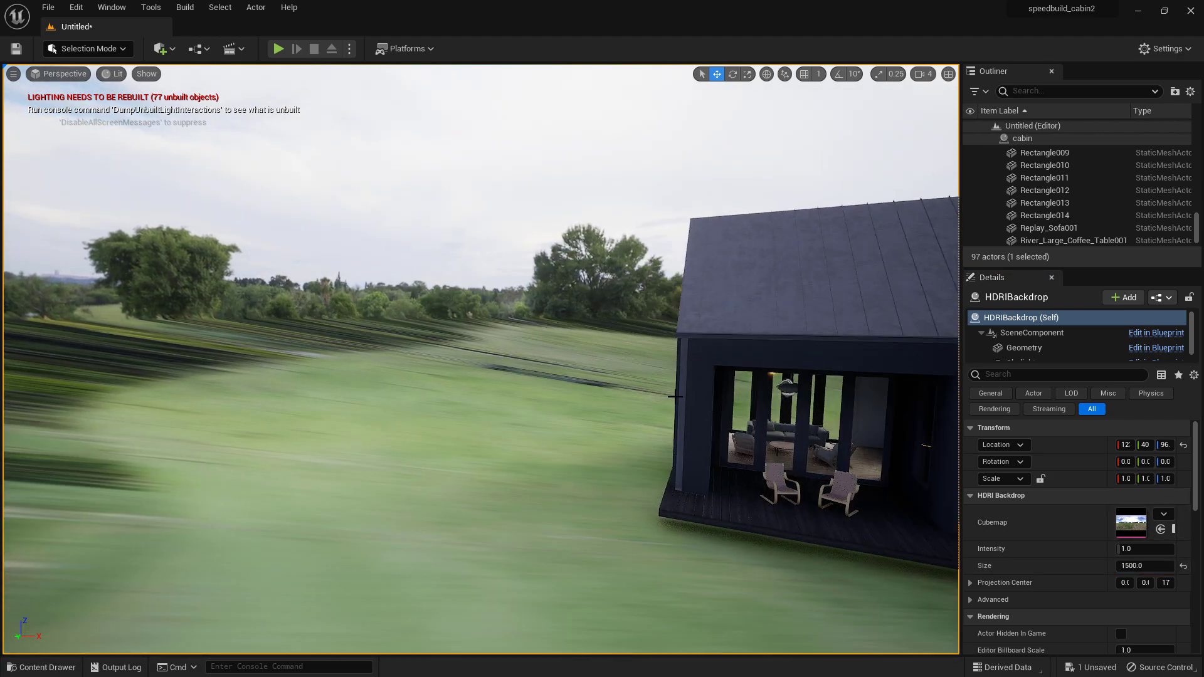
pyautogui.moveTo(674, 395); pyautogui.dragTo(515, 409, button='right')
pyautogui.press('e')
pyautogui.moveTo(495, 432); pyautogui.dragTo(350, 429)
# - Examine the rotated backdrop's sky, sun position and lighting on the cabin from several viewpoints
pyautogui.moveTo(350, 428); pyautogui.dragTo(94, 395, button='right')
pyautogui.press('s')
pyautogui.moveTo(451, 429); pyautogui.dragTo(643, 447, button='right')
pyautogui.press('w')
pyautogui.press('a')
pyautogui.moveTo(755, 350); pyautogui.dragTo(724, 350, button='right')
pyautogui.press('d')
pyautogui.moveTo(854, 406); pyautogui.dragTo(666, 396, button='right')
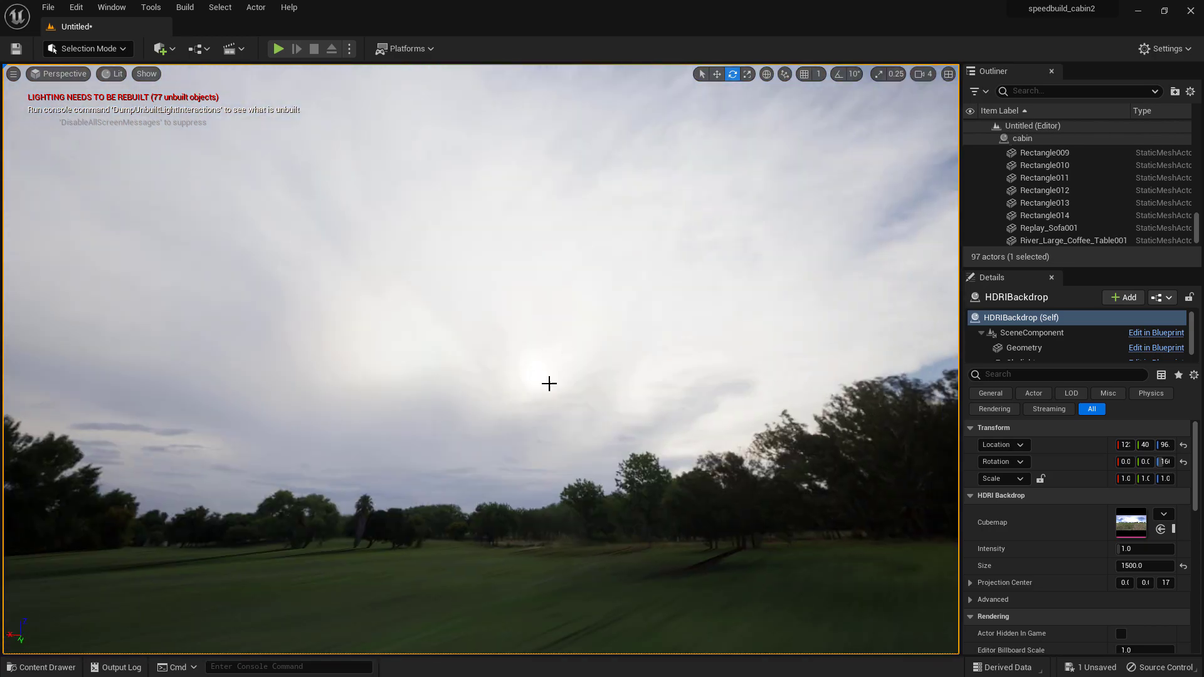
pyautogui.moveTo(602, 369); pyautogui.dragTo(915, 427, button='right')
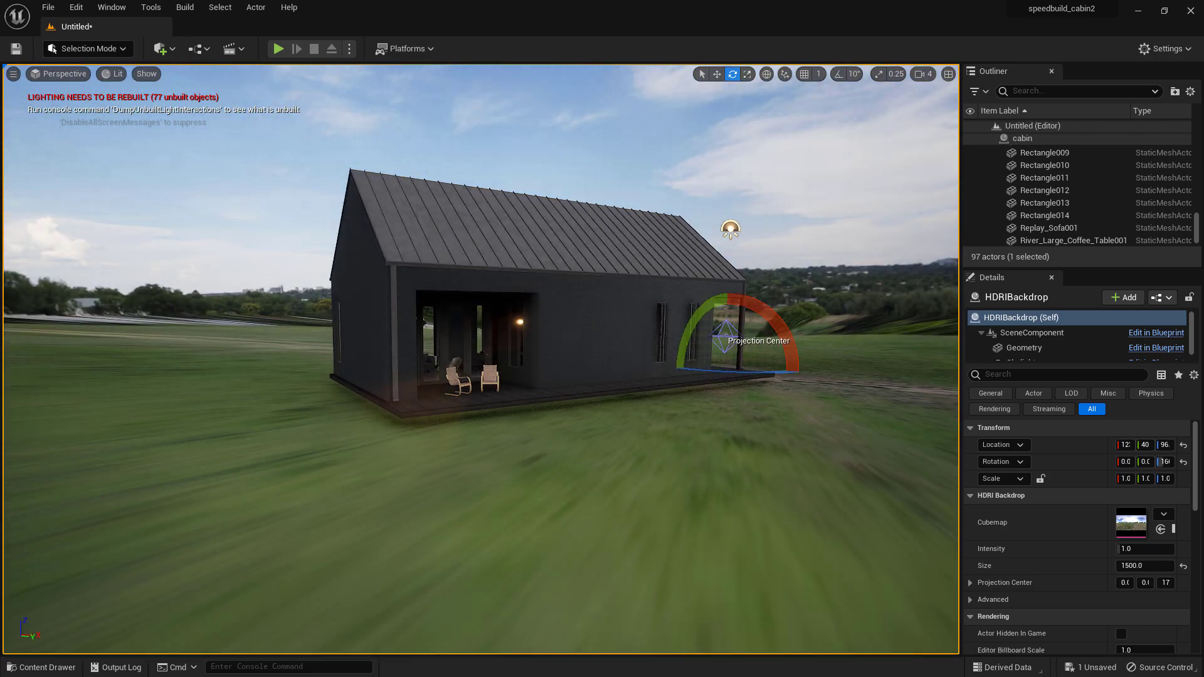
pyautogui.press('d')
pyautogui.press('e')
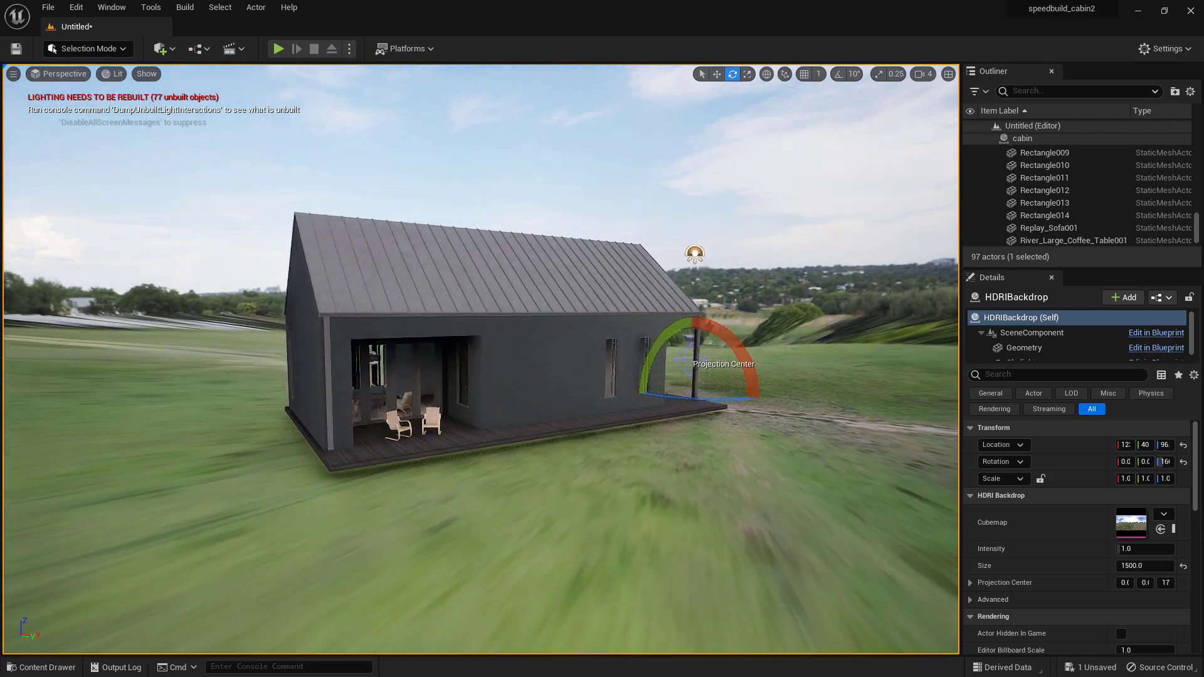
pyautogui.moveTo(774, 406); pyautogui.dragTo(645, 465, button='right')
pyautogui.moveTo(730, 460); pyautogui.dragTo(695, 427, button='right')
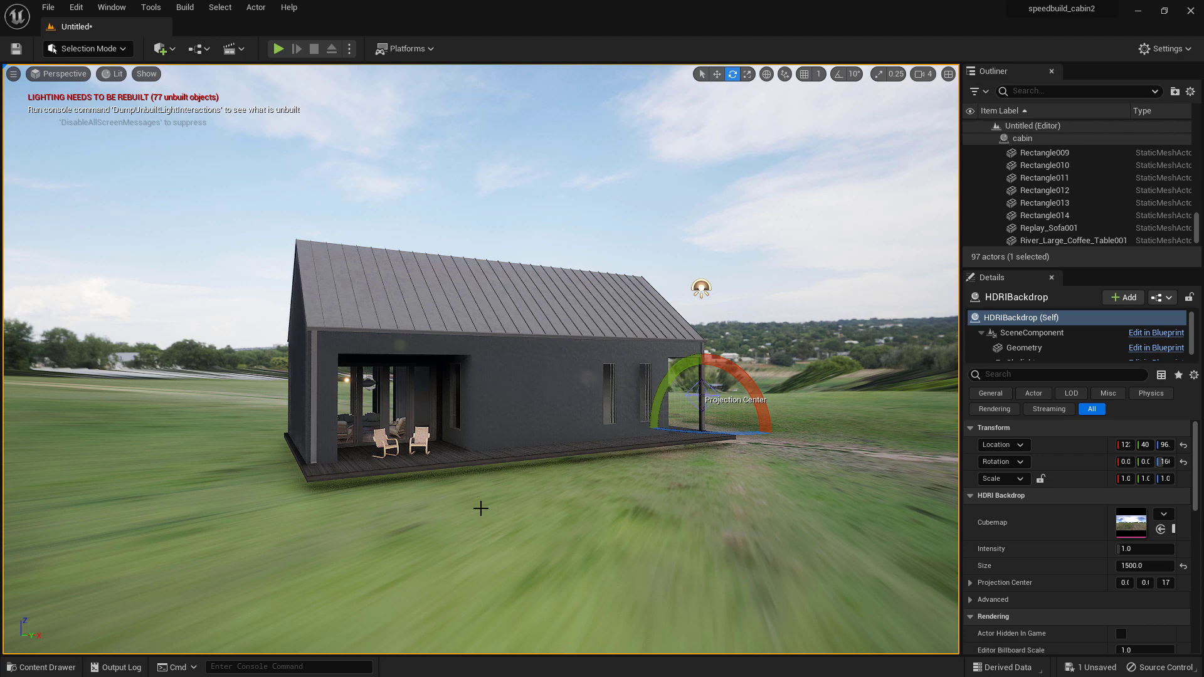
# - Switch to Chrome and review the HDR texture settings and the Workflow section on Unreal's HDRI Backdrop documentation page
pyautogui.scroll(-10, 1034, 583)
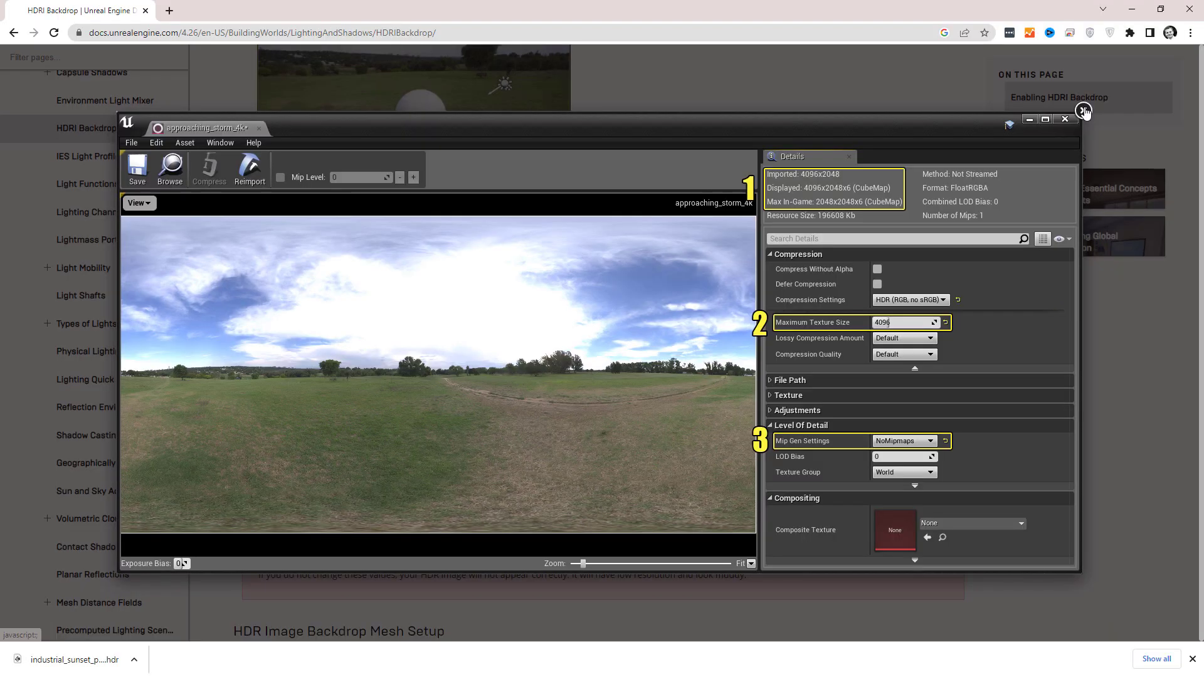
pyautogui.click(1084, 110)
pyautogui.scroll(7, 838, 368)
pyautogui.scroll(7, 838, 368)
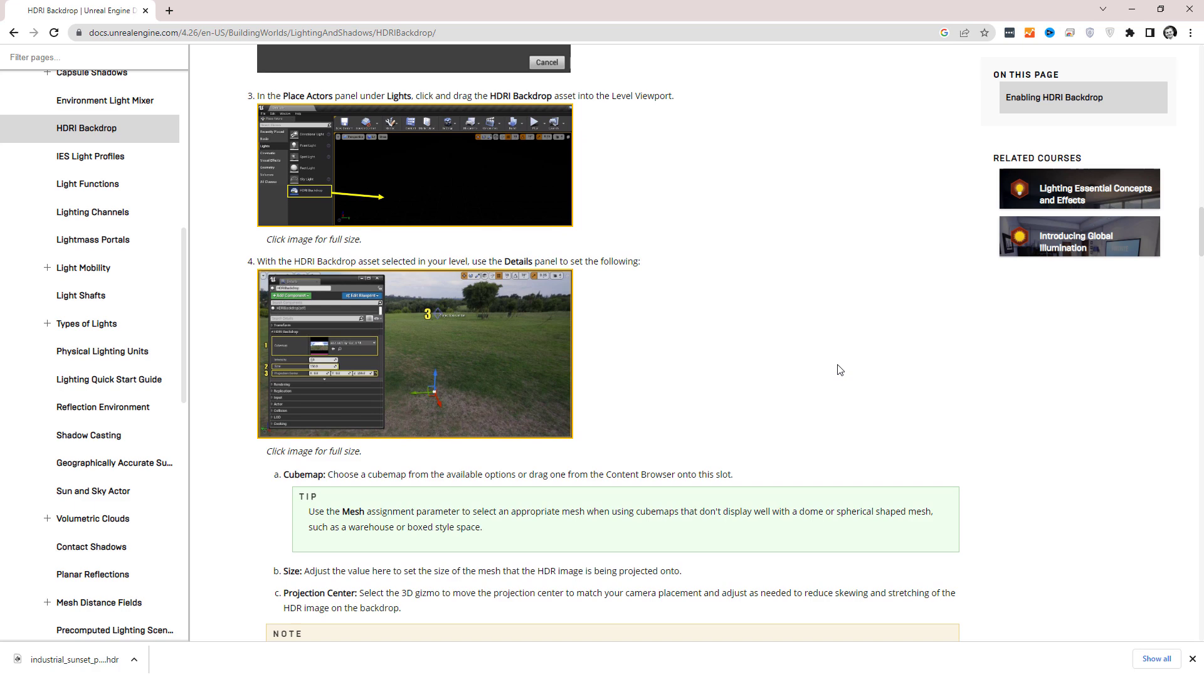
pyautogui.scroll(1, 841, 370)
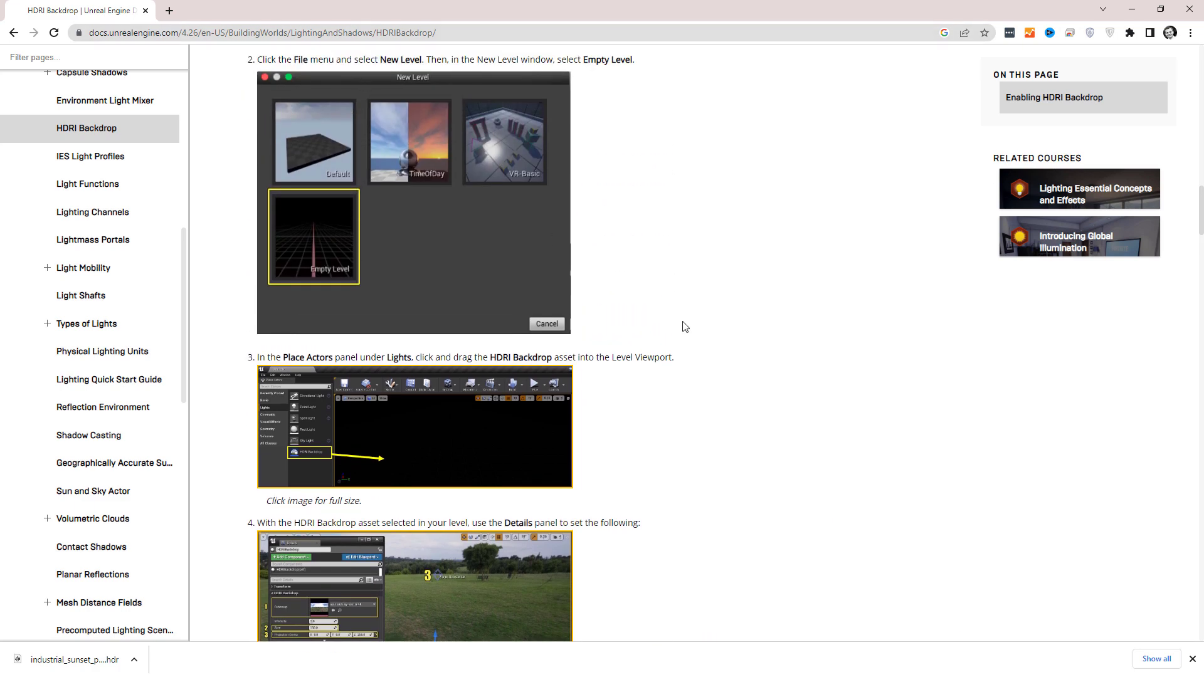
pyautogui.scroll(6, 685, 326)
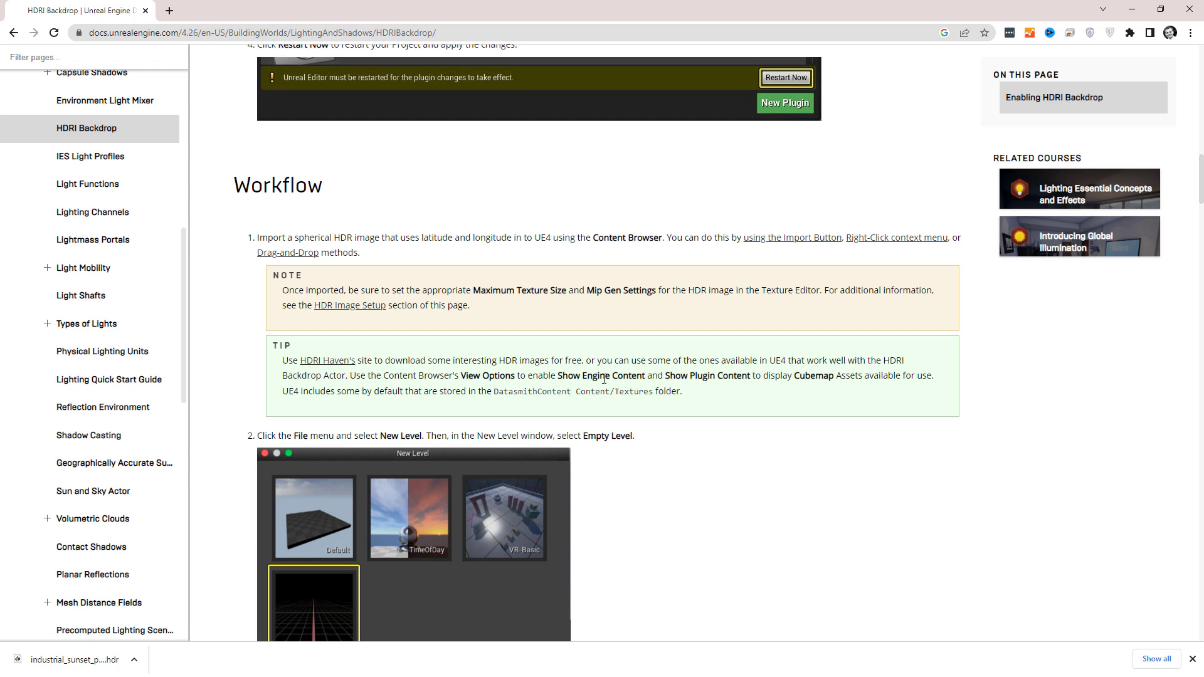
# - Follow the documentation's HDRI Haven link to Poly Haven and open its HDRIs collection
pyautogui.click(326, 363)
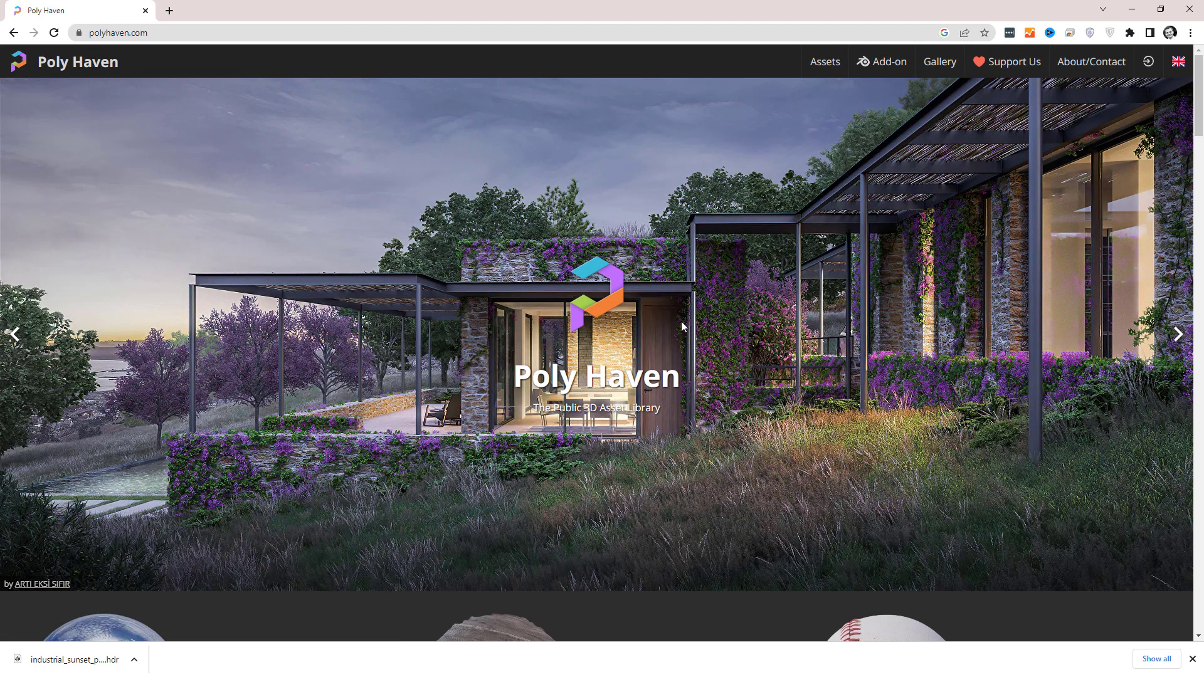
pyautogui.scroll(-6, 682, 326)
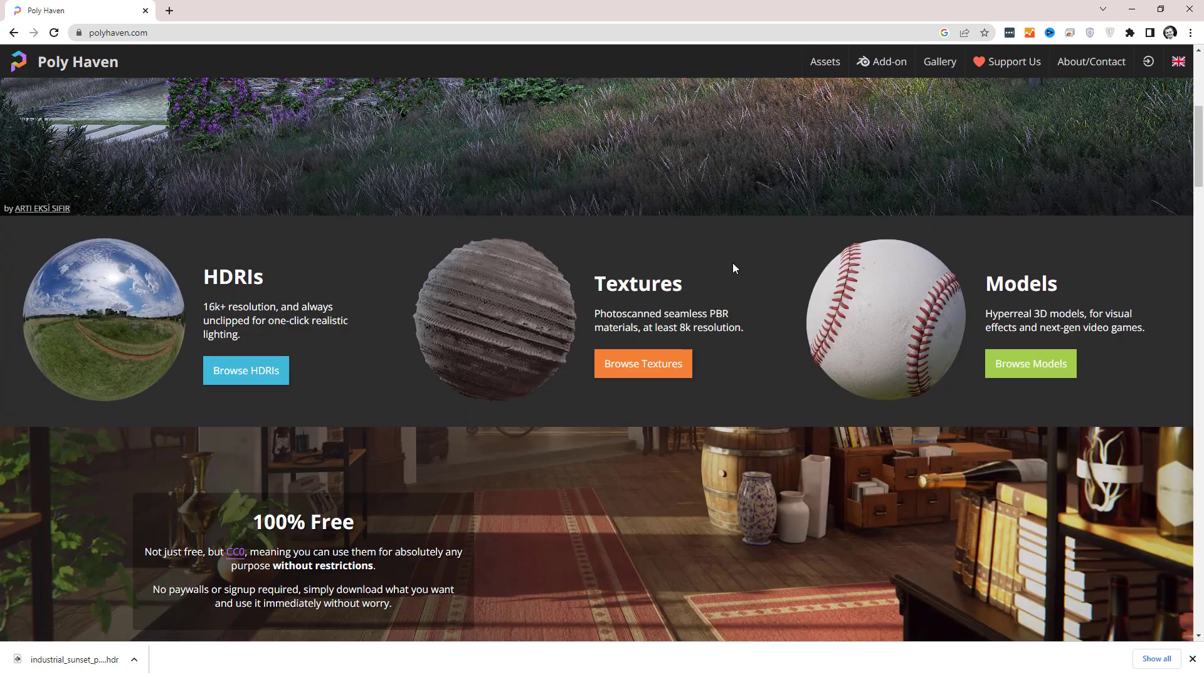
pyautogui.click(242, 371)
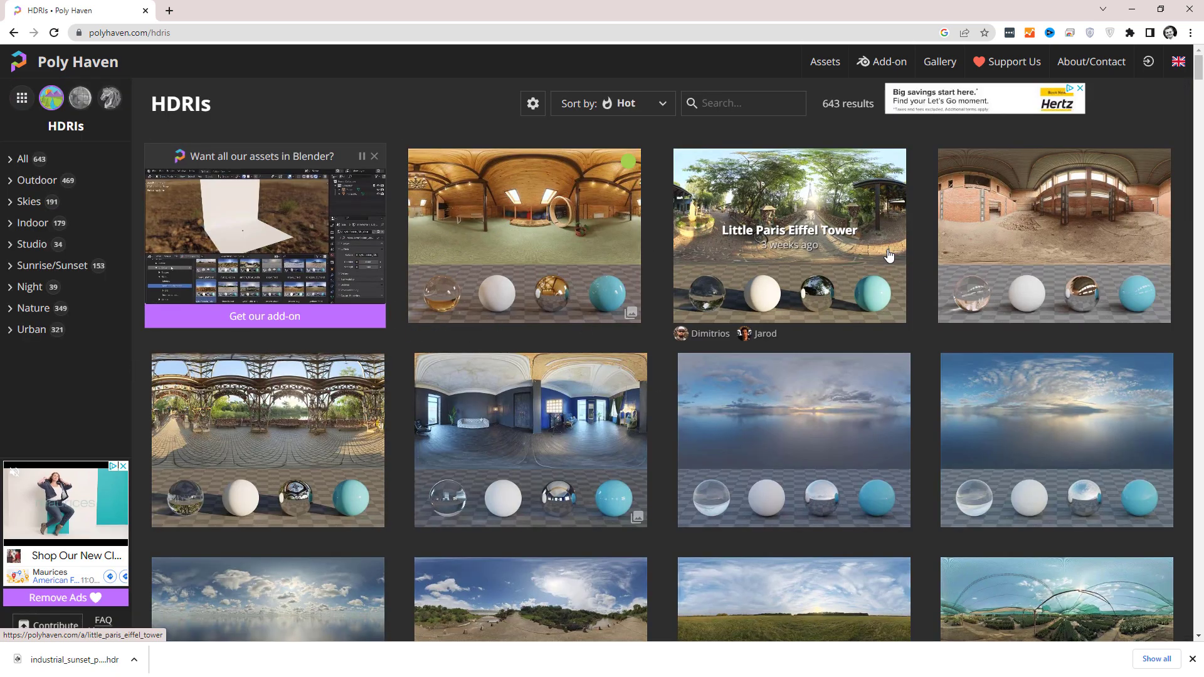
# - Browse Poly Haven's HDRI collection for outdoor and pure-sky images suited to the cabin scene
pyautogui.scroll(-1, 991, 308)
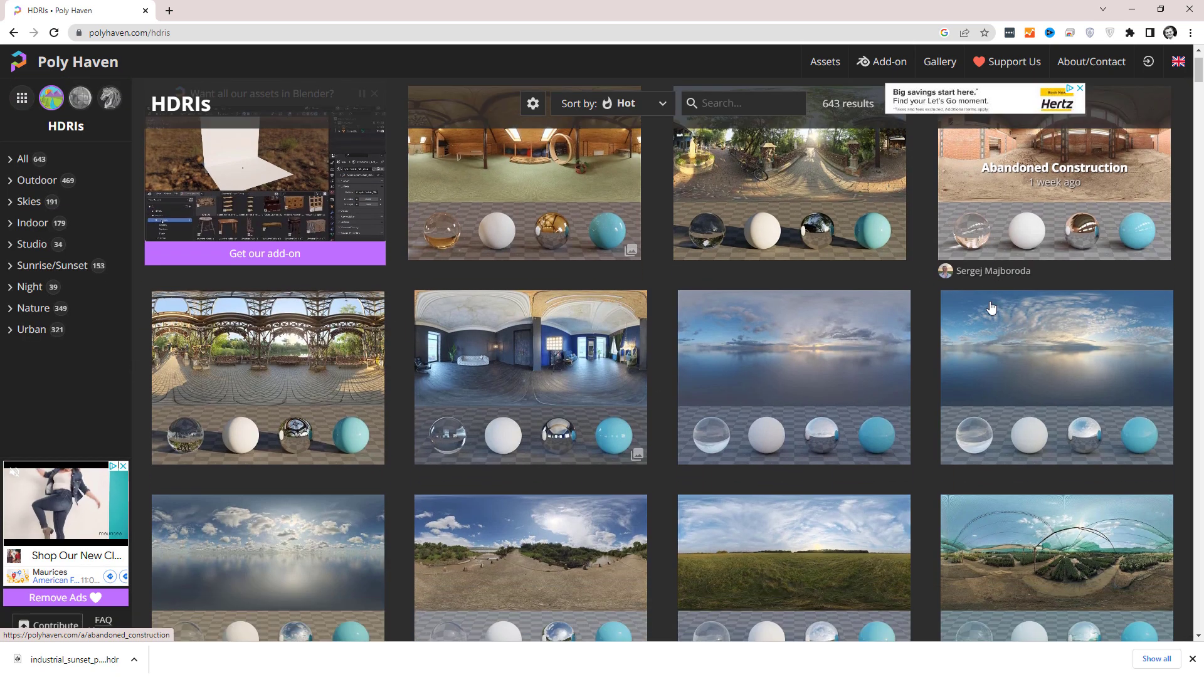
pyautogui.scroll(-4, 991, 307)
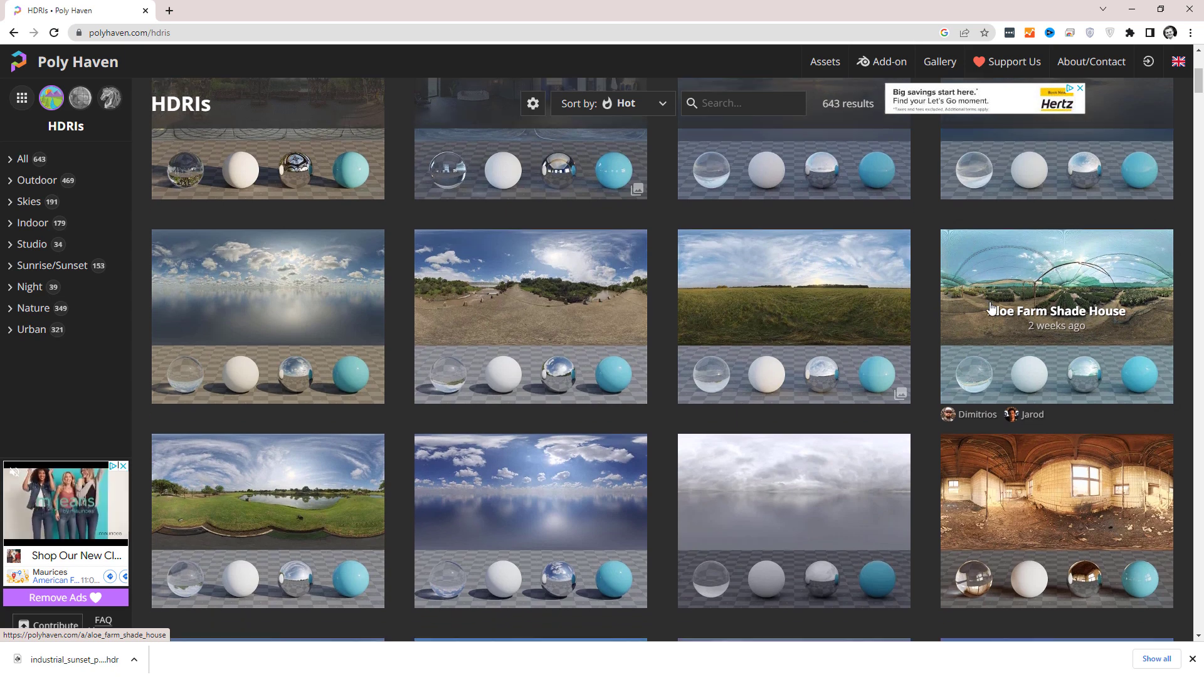
pyautogui.scroll(-7, 991, 308)
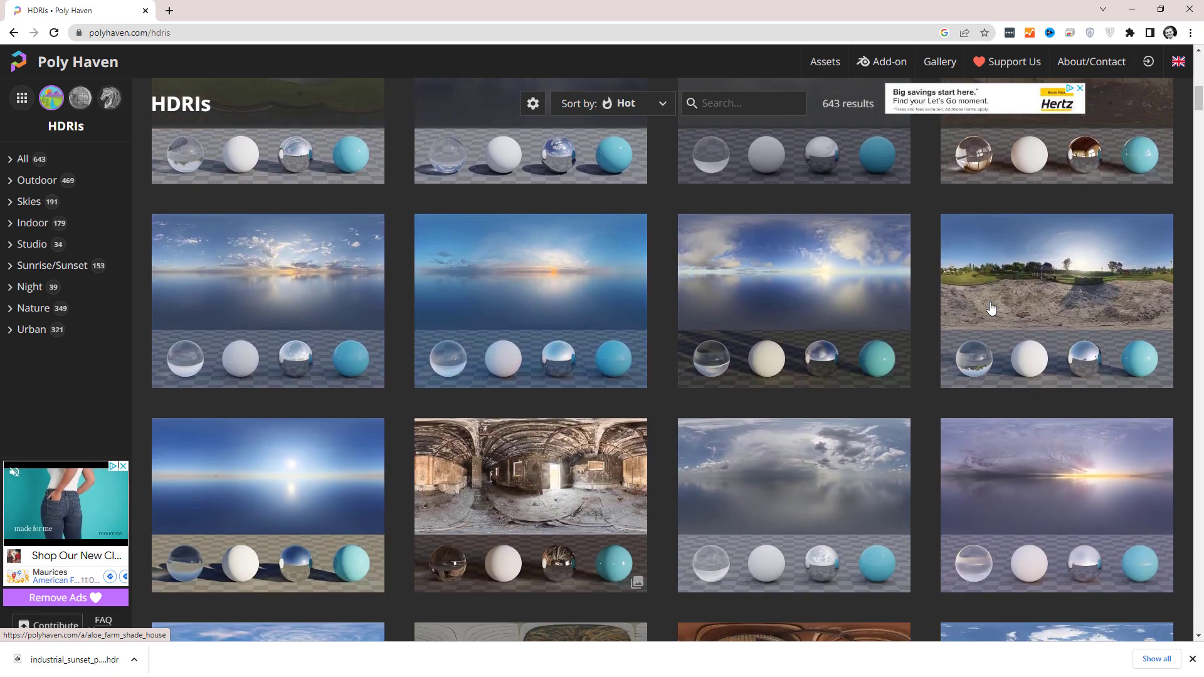
pyautogui.scroll(-12, 979, 302)
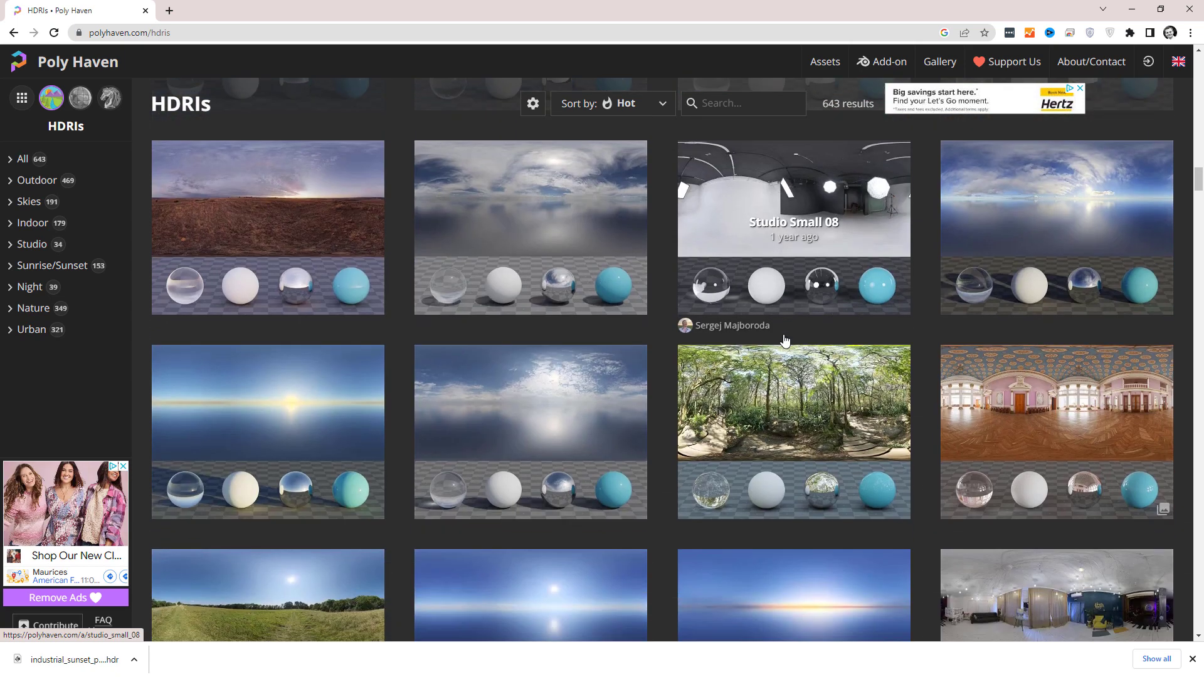
pyautogui.scroll(-8, 784, 339)
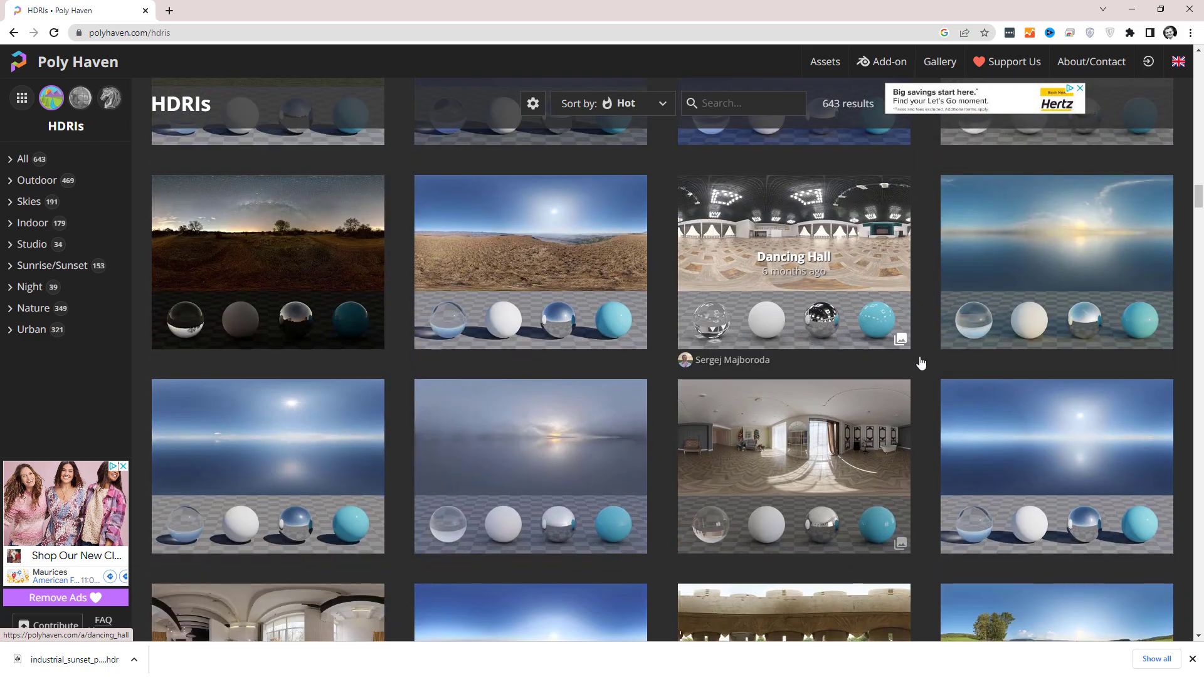
pyautogui.scroll(-10, 1006, 366)
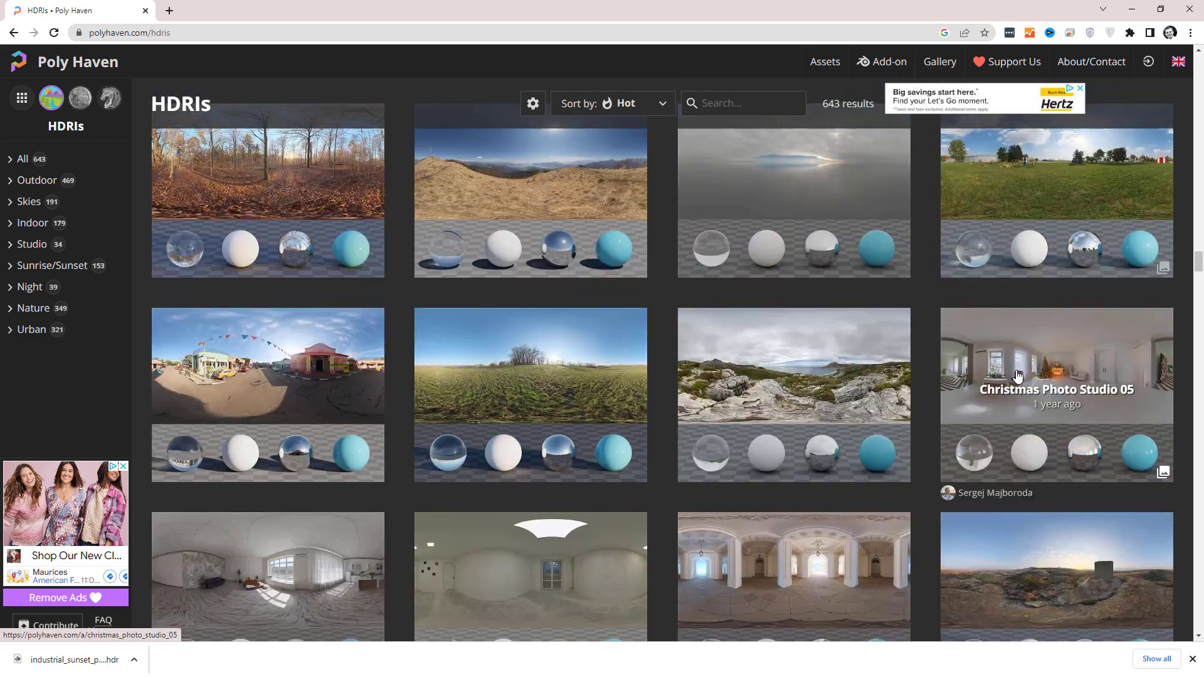
pyautogui.scroll(-10, 1017, 375)
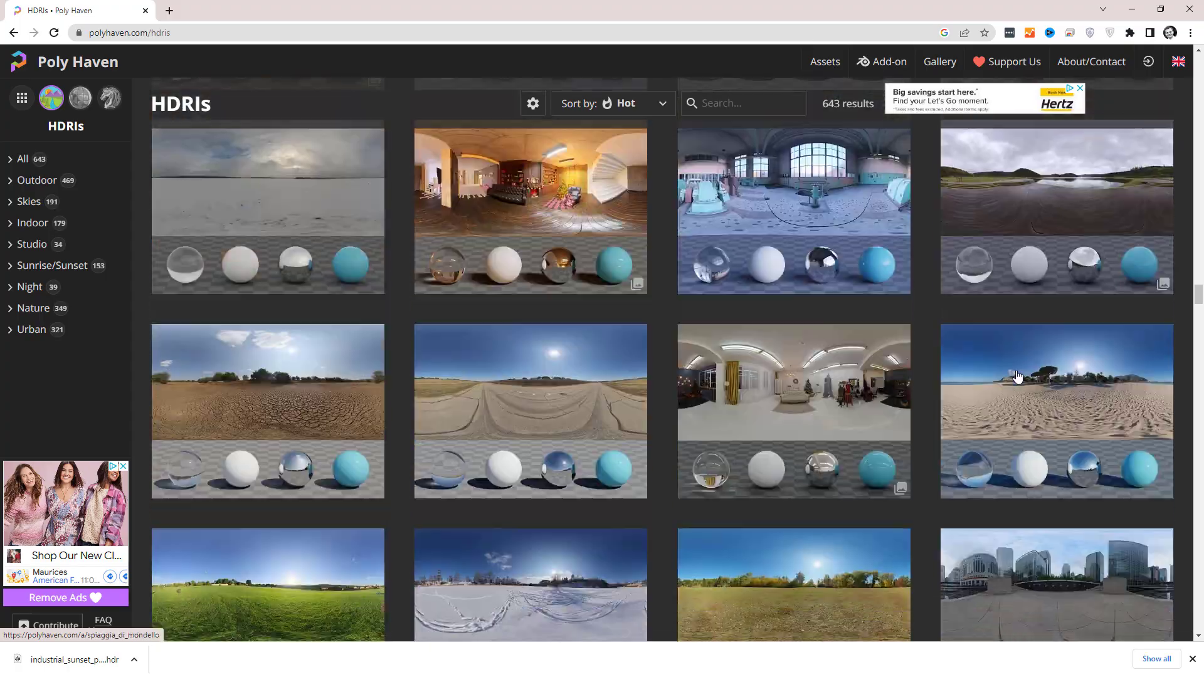
pyautogui.scroll(-10, 1018, 375)
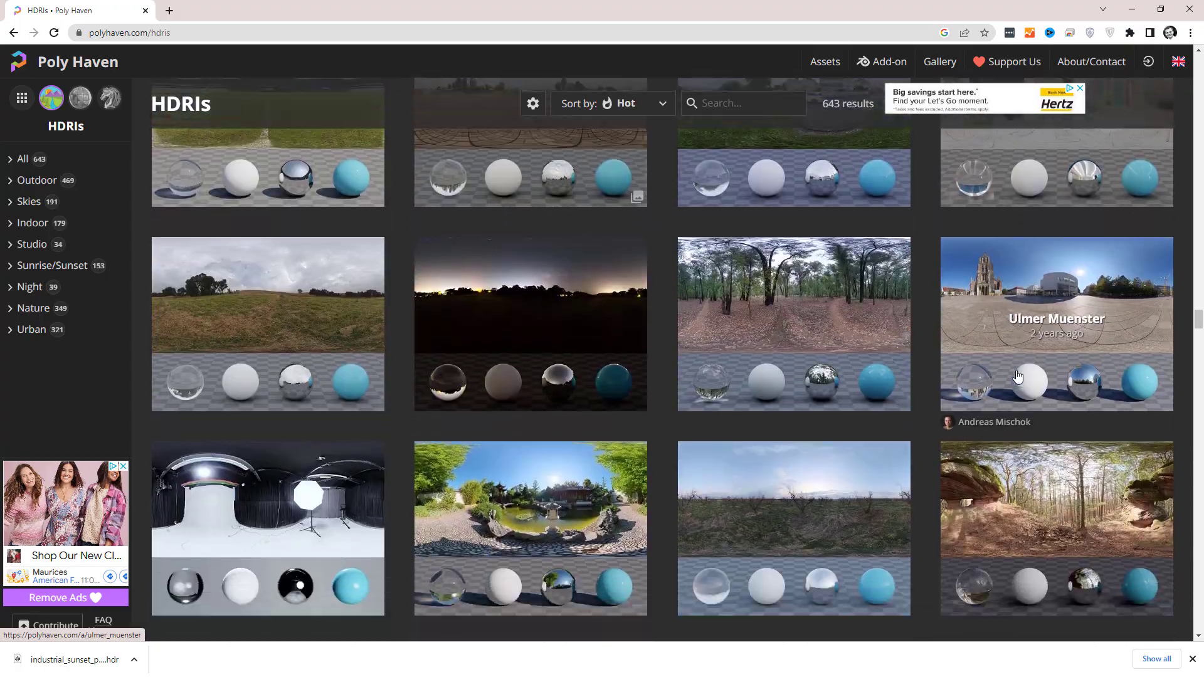
pyautogui.scroll(-10, 1017, 375)
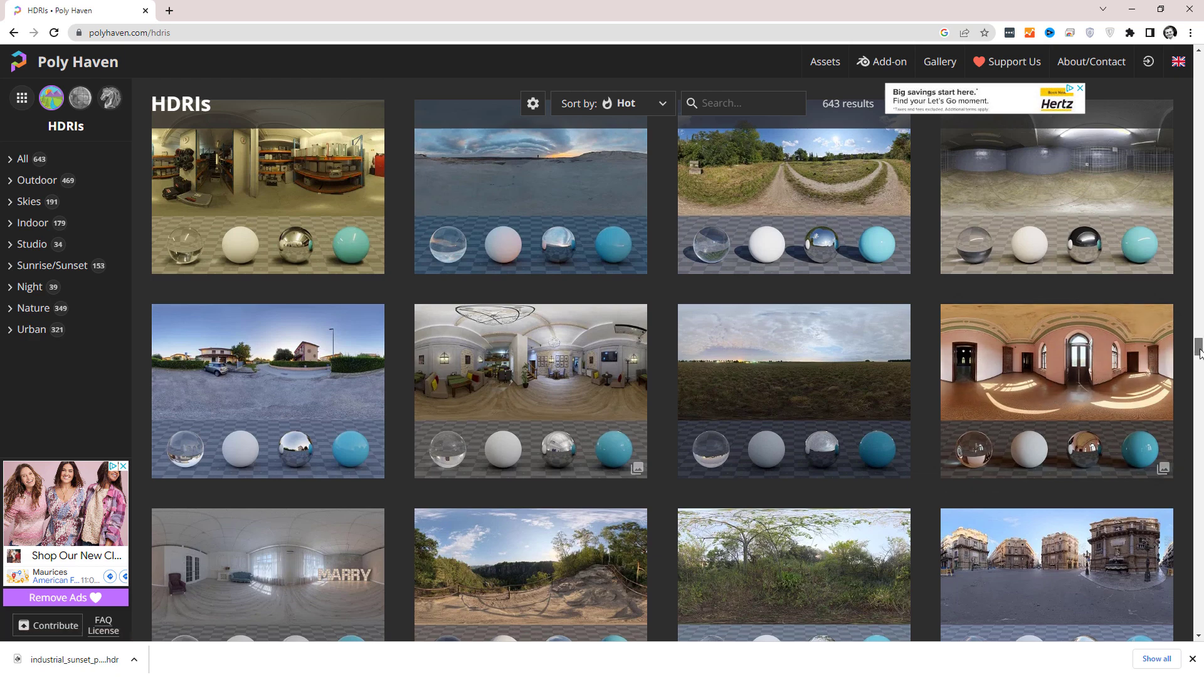
pyautogui.moveTo(1200, 352); pyautogui.dragTo(1199, 363)
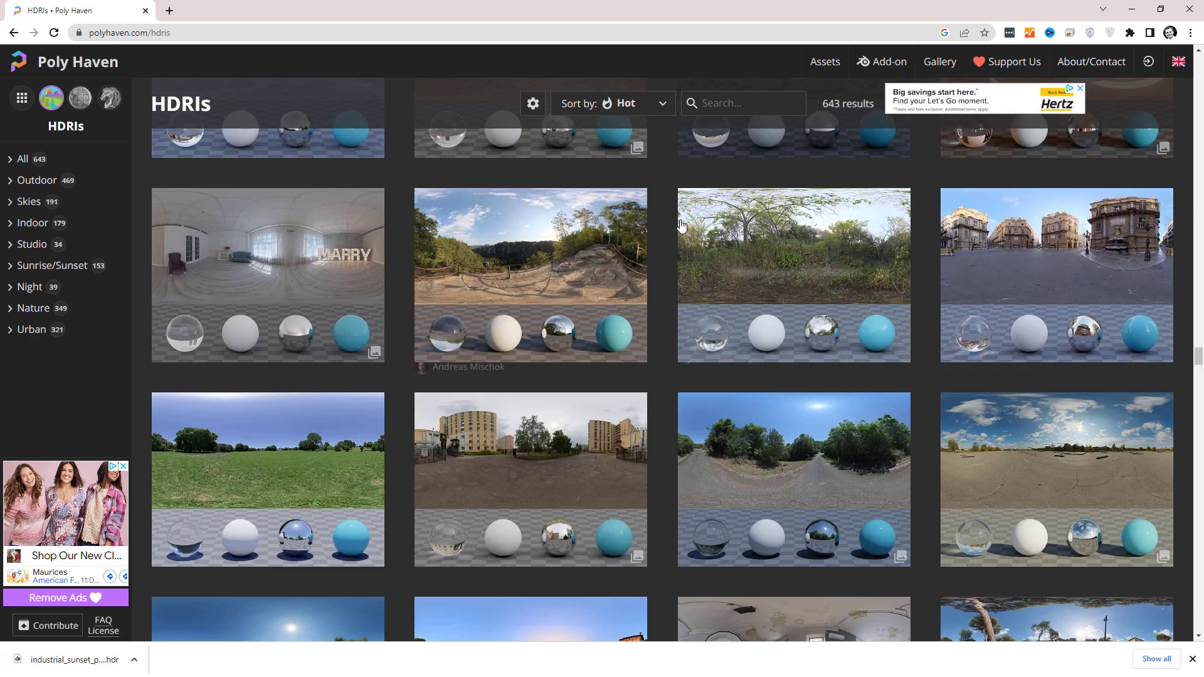
pyautogui.scroll(-8, 819, 336)
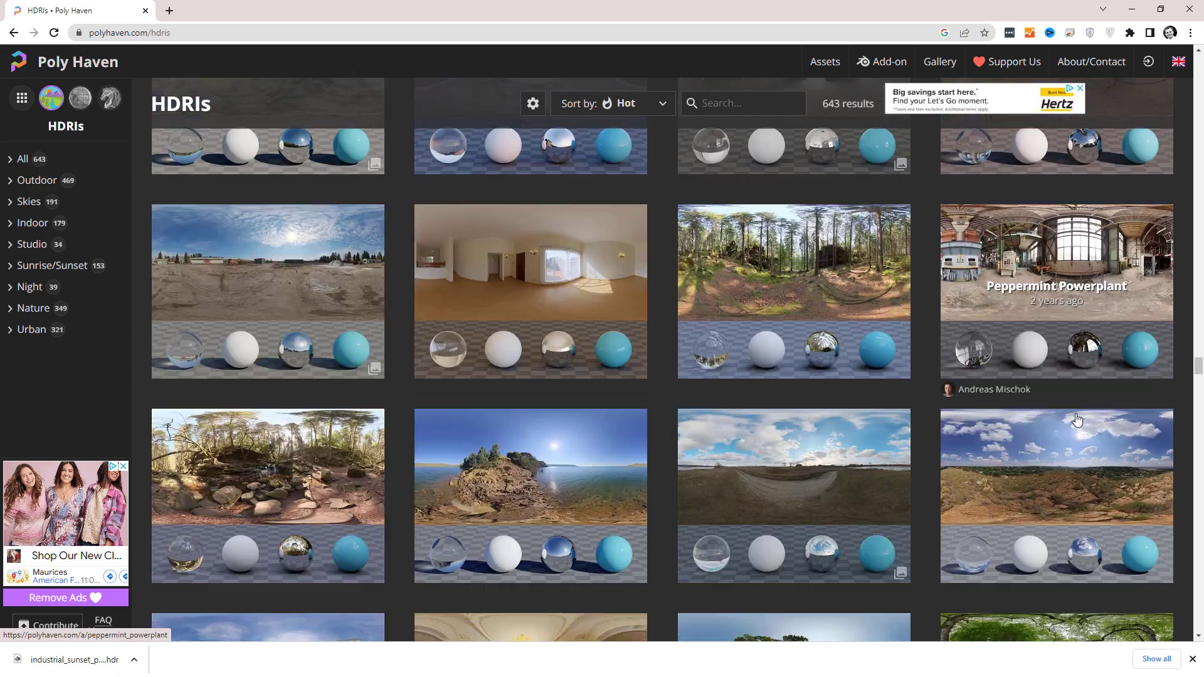
pyautogui.scroll(-8, 1077, 419)
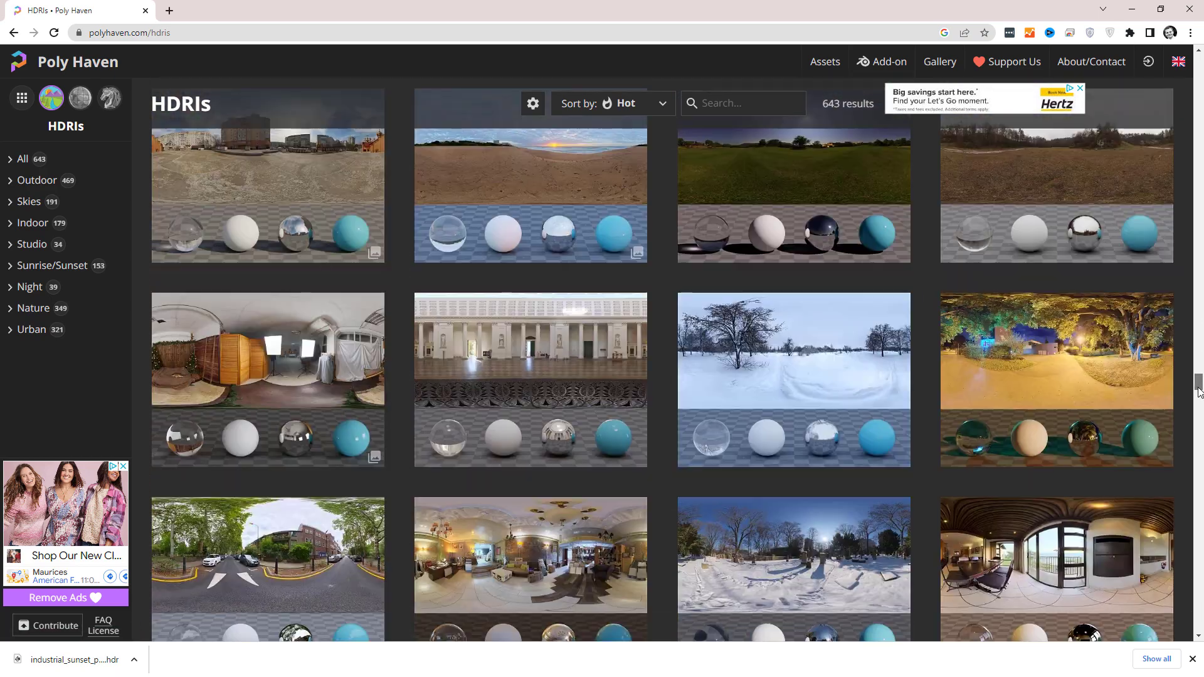
pyautogui.moveTo(1199, 392); pyautogui.dragTo(1199, 423)
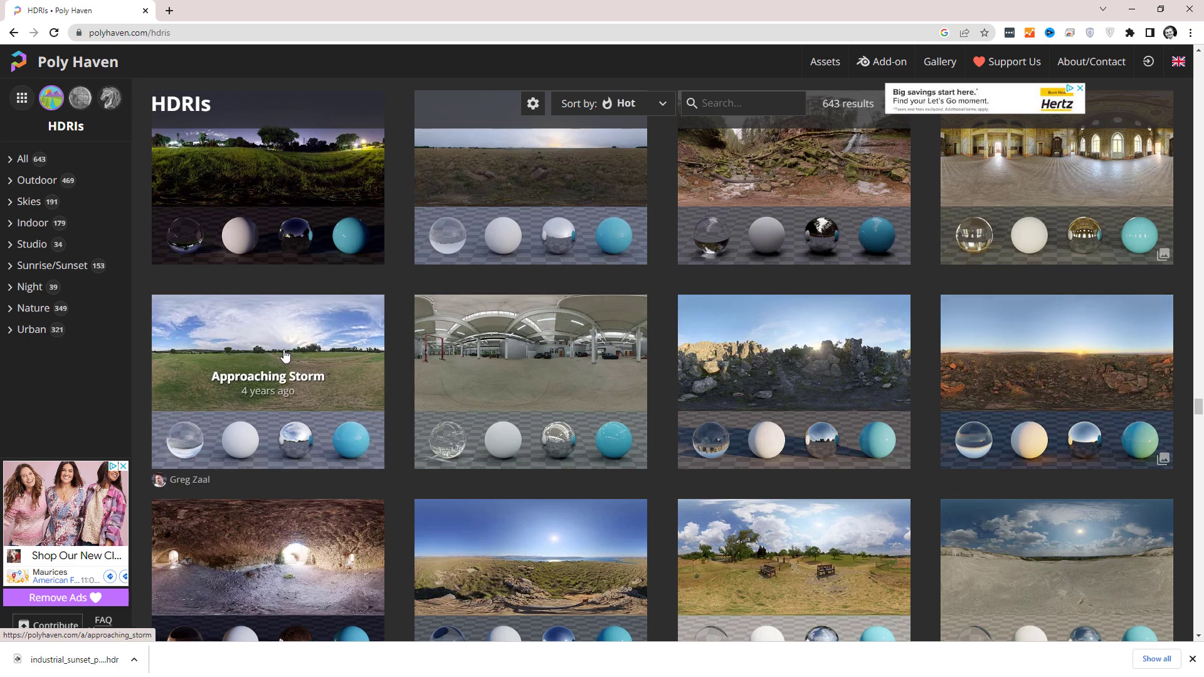
pyautogui.click(1196, 437)
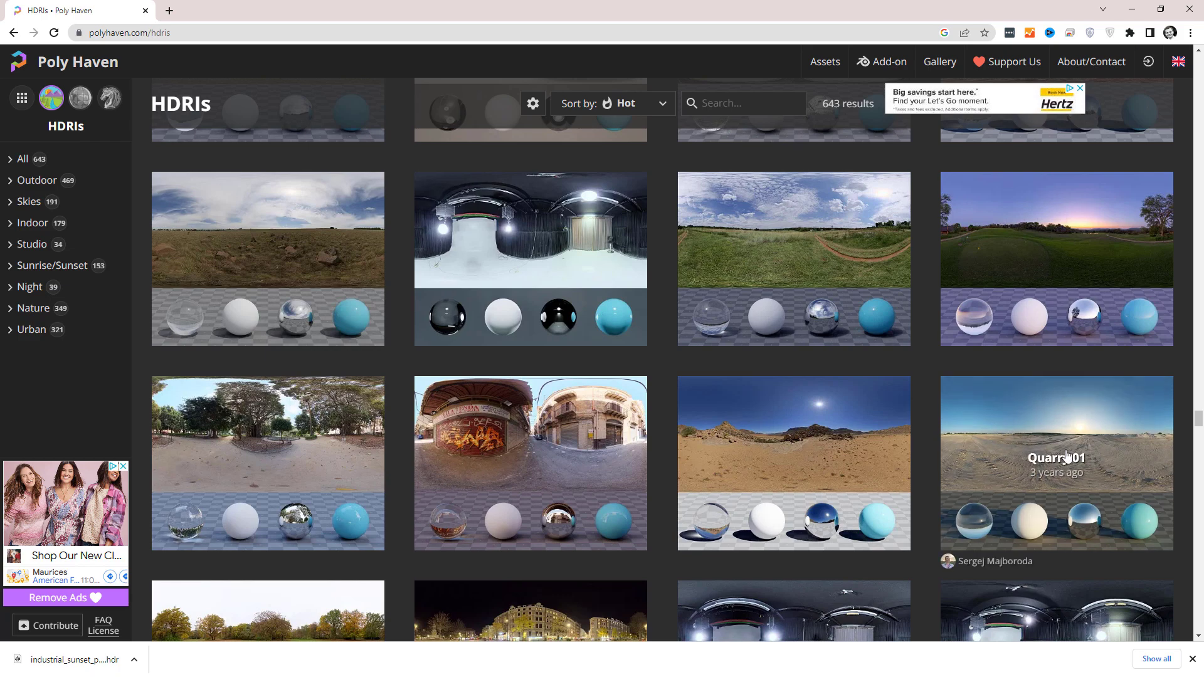
pyautogui.moveTo(1199, 419); pyautogui.dragTo(1200, 100)
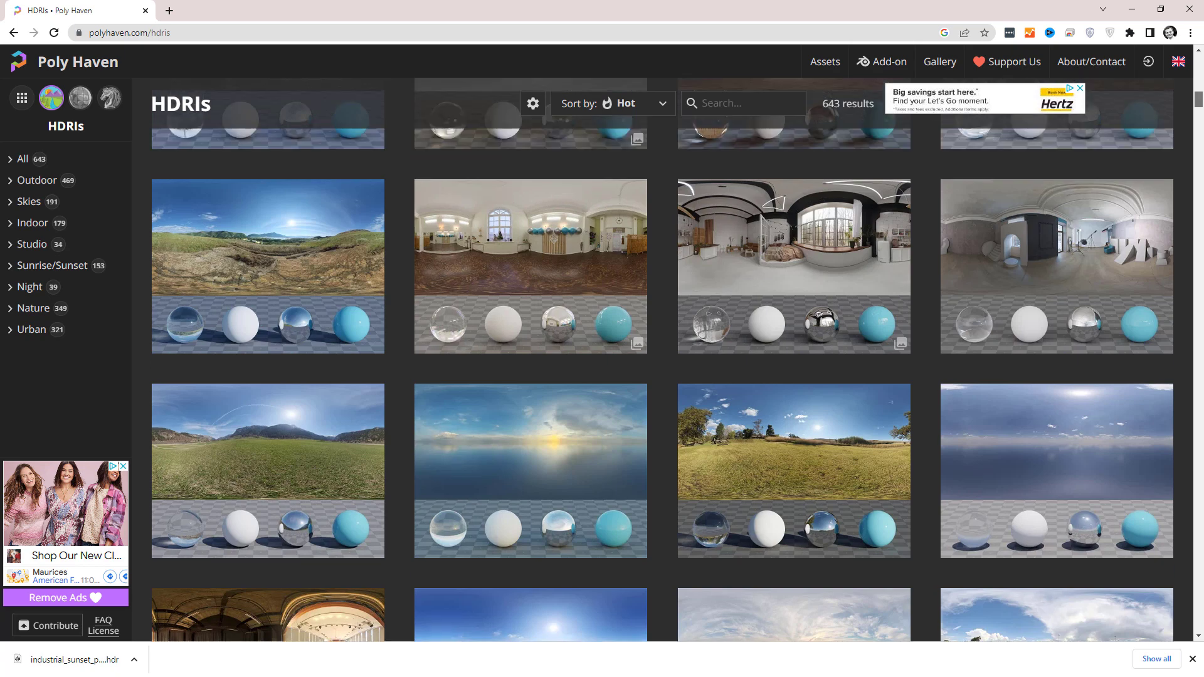
# - Open the Industrial Sunset 02 (Pure Sky) HDRI page and download the image at 4K in HDR format
pyautogui.scroll(-2, 557, 336)
pyautogui.click(557, 336)
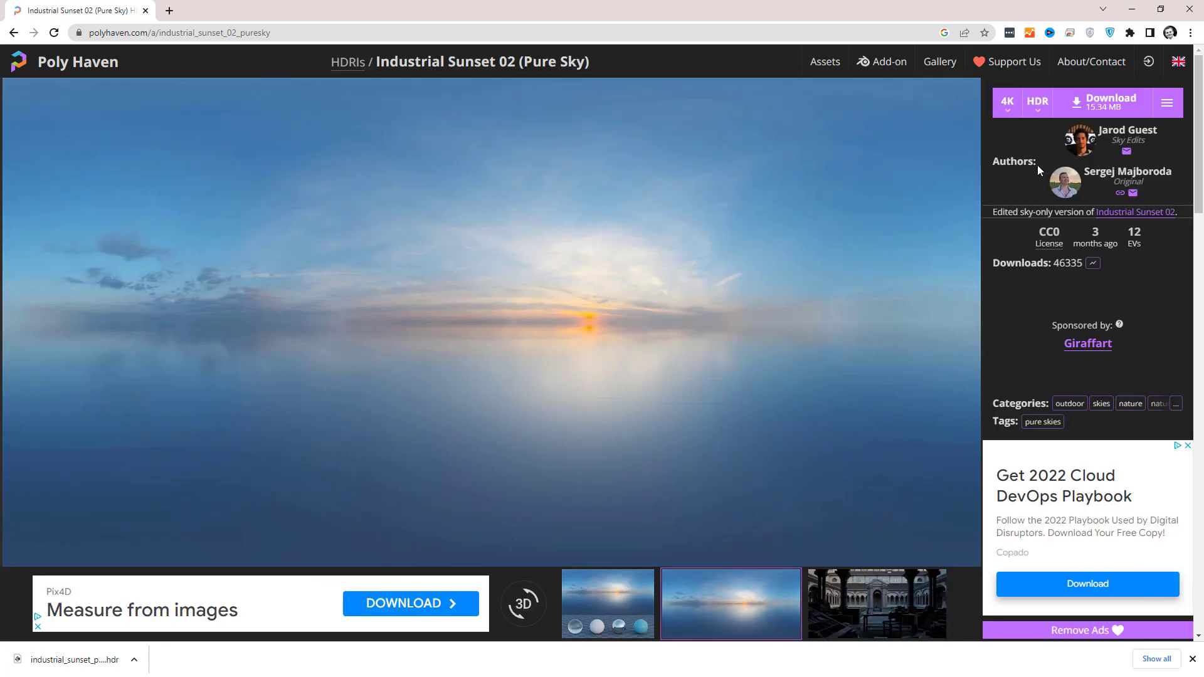
pyautogui.click(1039, 105)
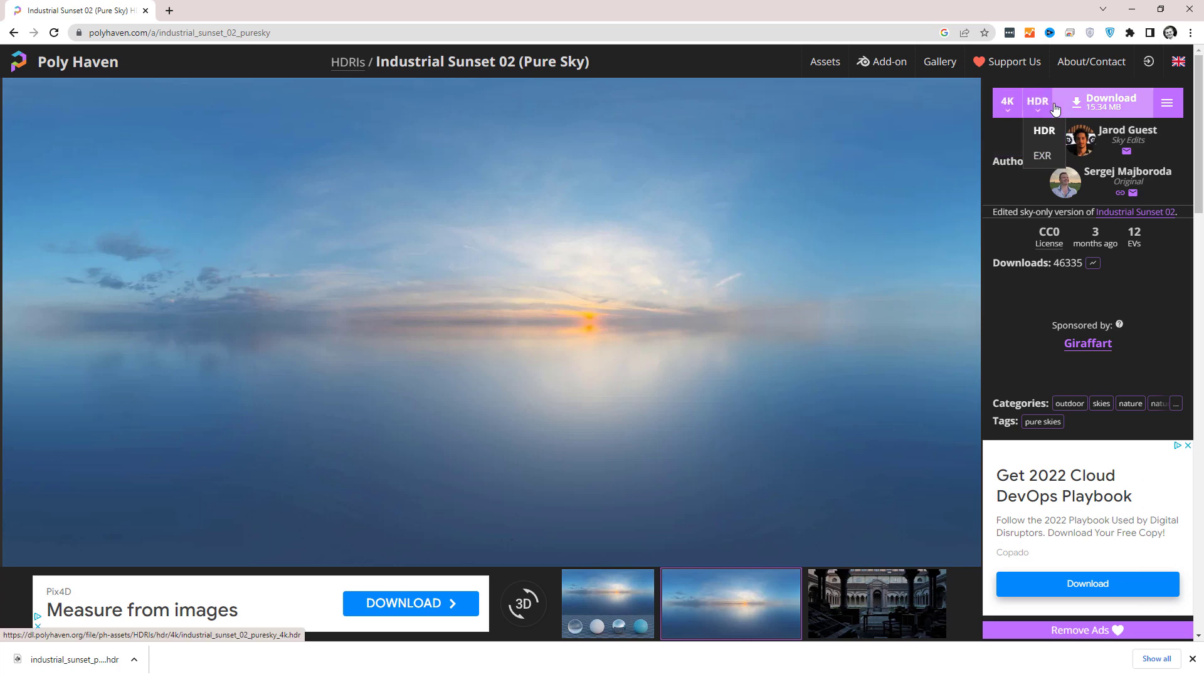
pyautogui.click(1009, 106)
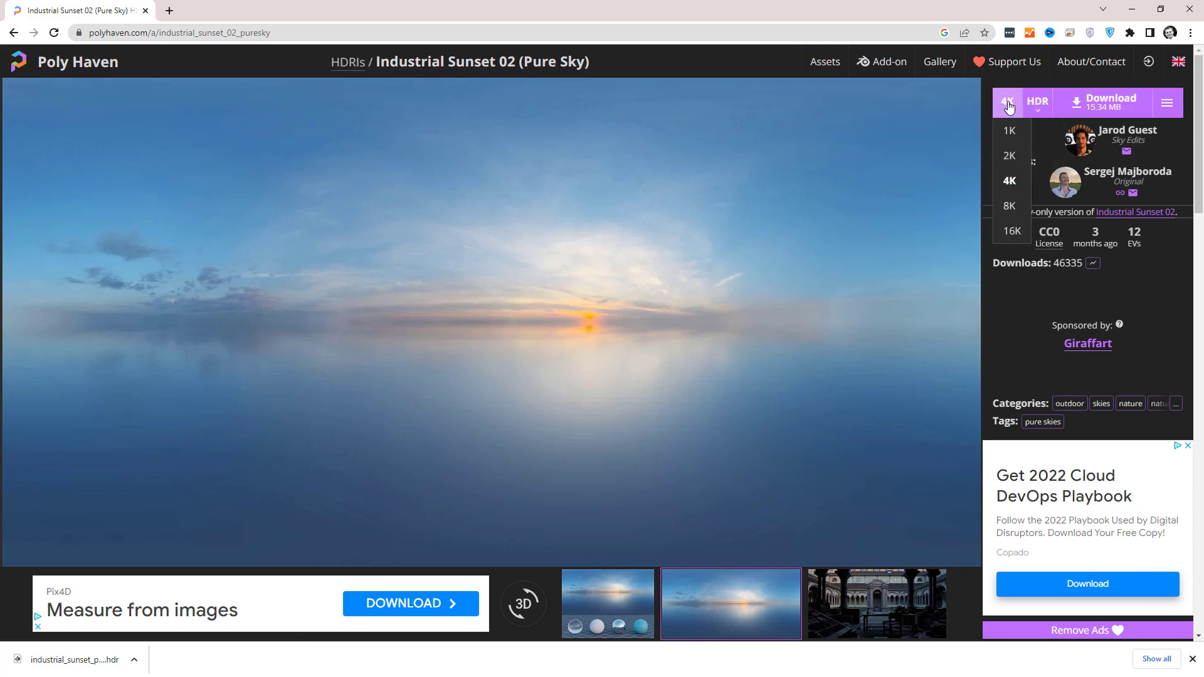
pyautogui.click(1008, 107)
pyautogui.click(1109, 109)
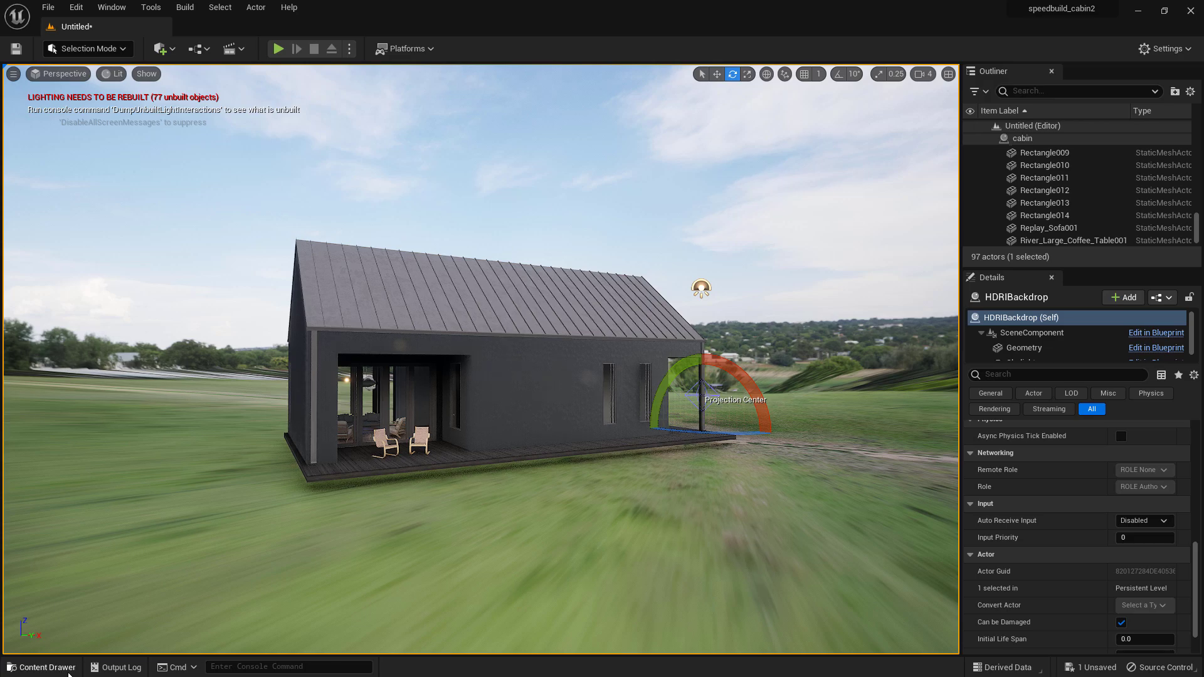
# - Switch to Unreal Editor and import industrial_sunset_02_puresky_4k into the project's cabin folder
pyautogui.click(41, 667)
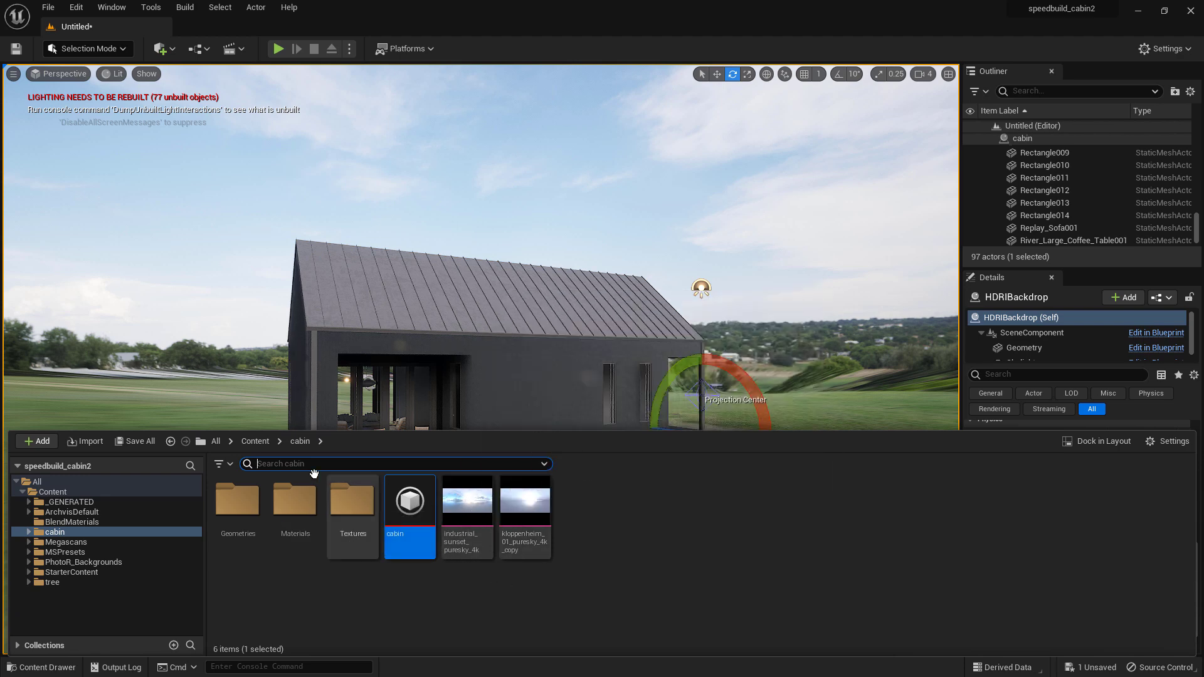
pyautogui.click(82, 440)
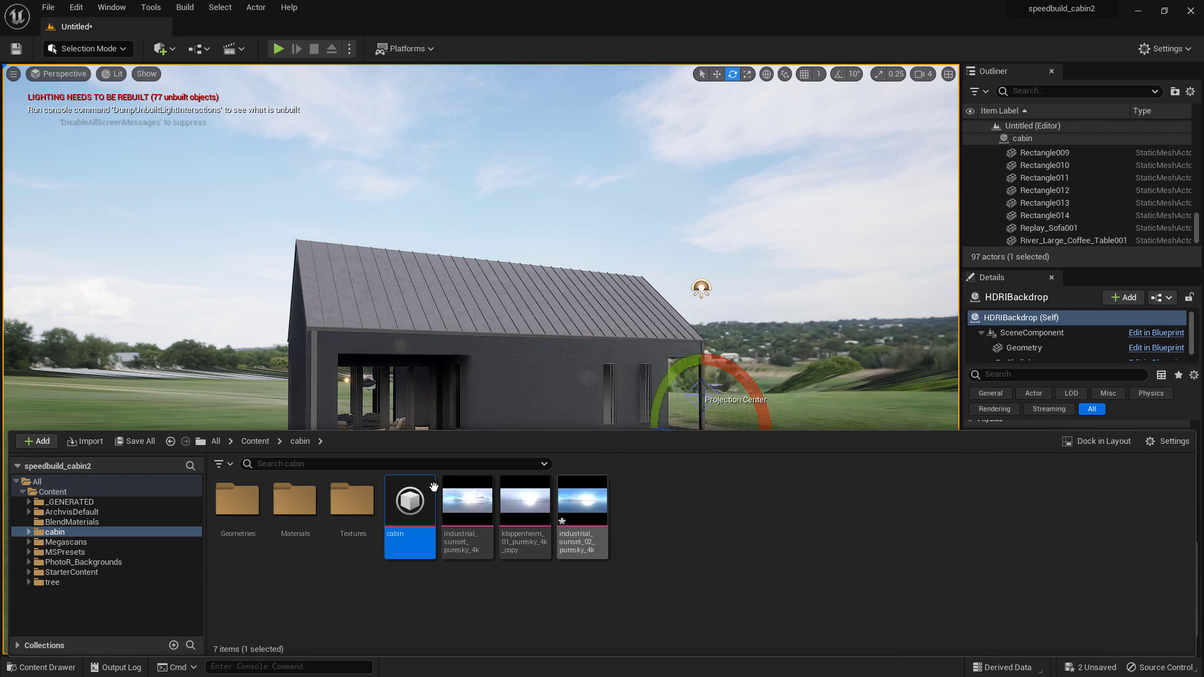
pyautogui.hotkey('ctrl', 'space')
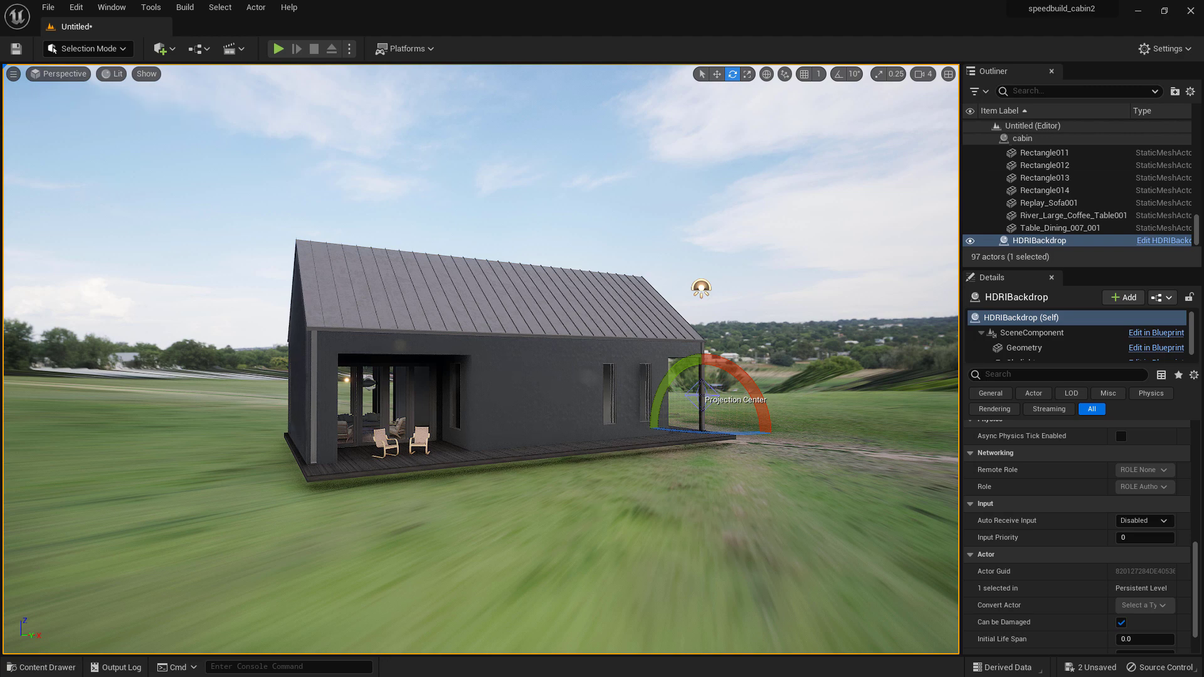
# - Open the imported industrial_sunset_02_puresky_4k texture and set its Maximum Texture Size to 4096
pyautogui.moveTo(1203, 119); pyautogui.dragTo(272, 160)
pyautogui.click(681, 154)
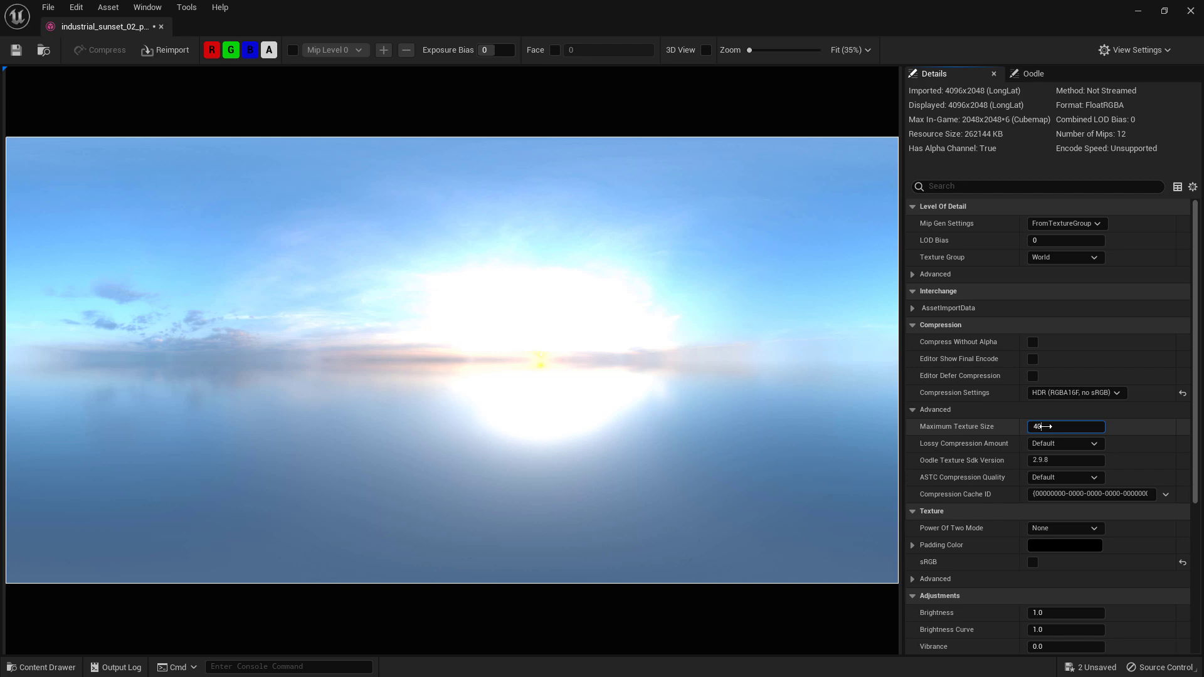
pyautogui.press('Return')
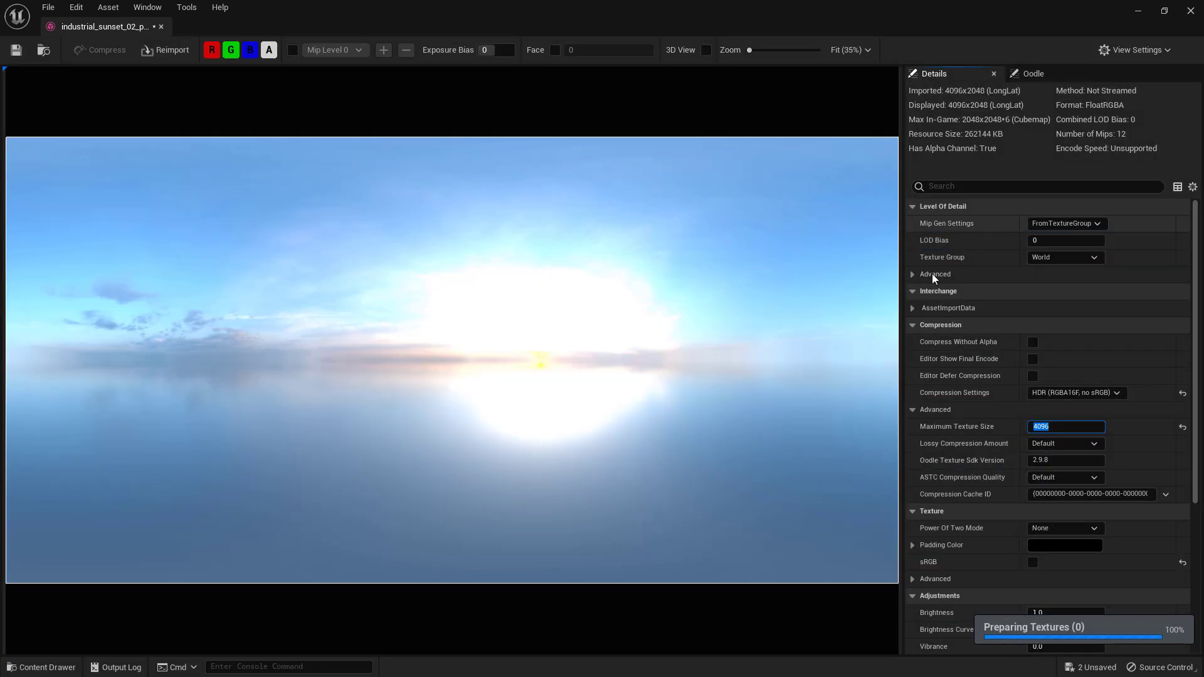
pyautogui.click(912, 325)
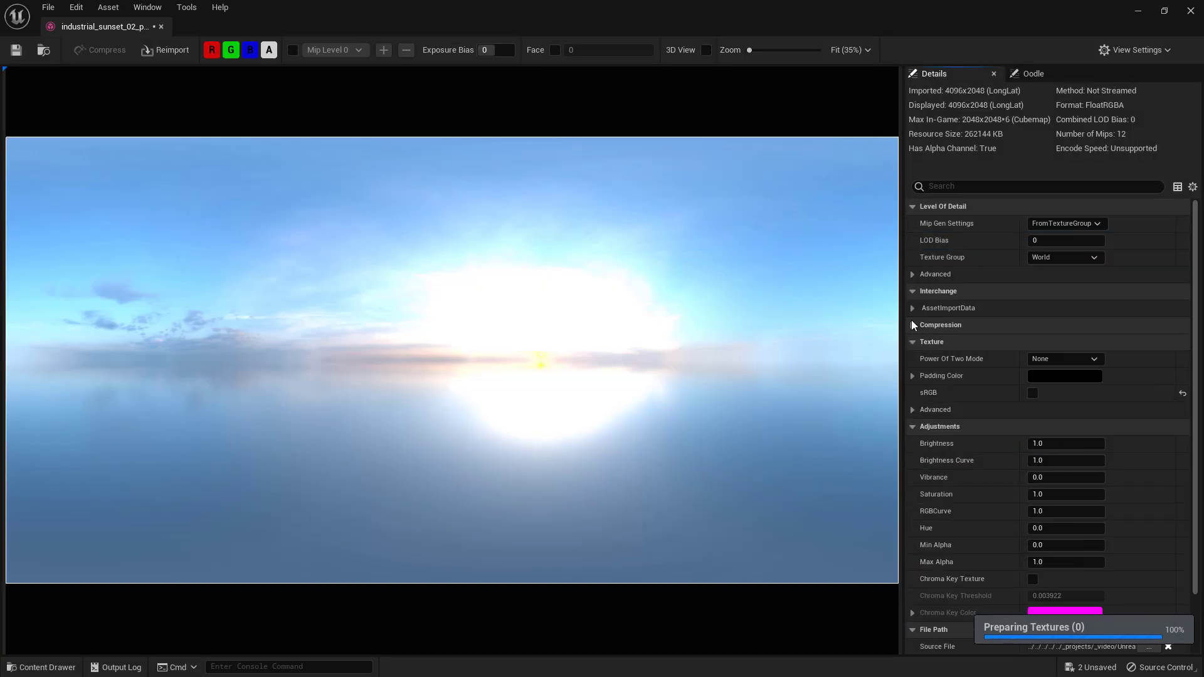
# - Set the sunset texture's Mip Gen Settings to NoMipmaps, then save and close the texture
pyautogui.click(1067, 223)
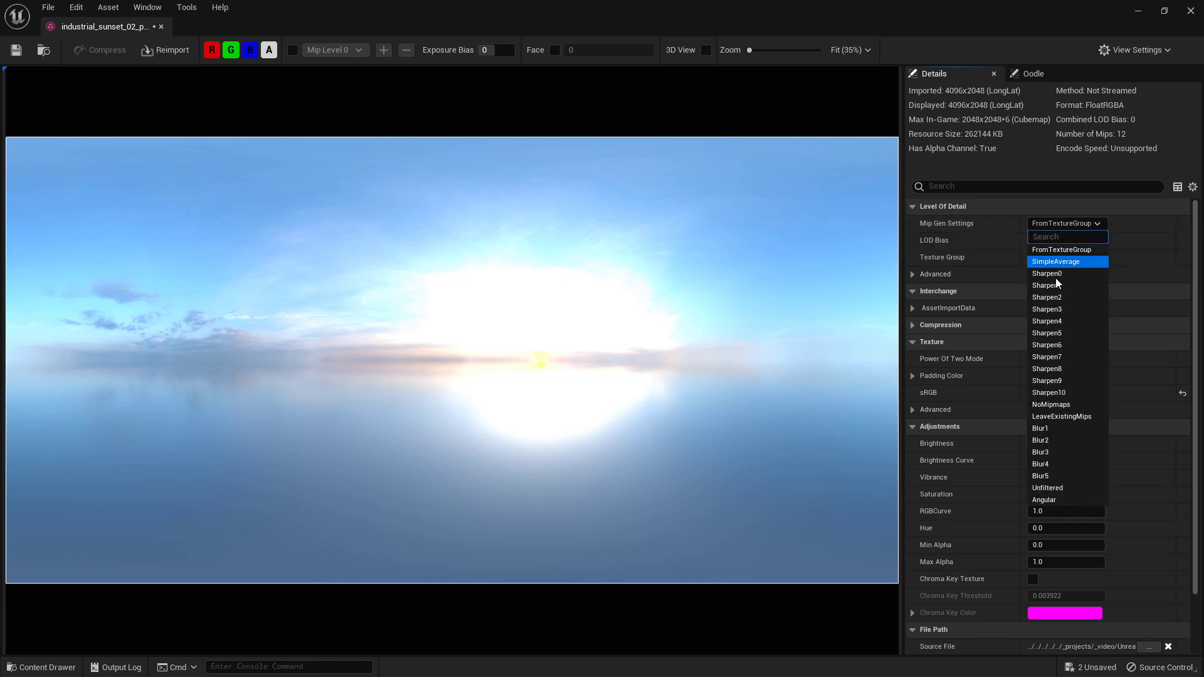
pyautogui.click(1063, 408)
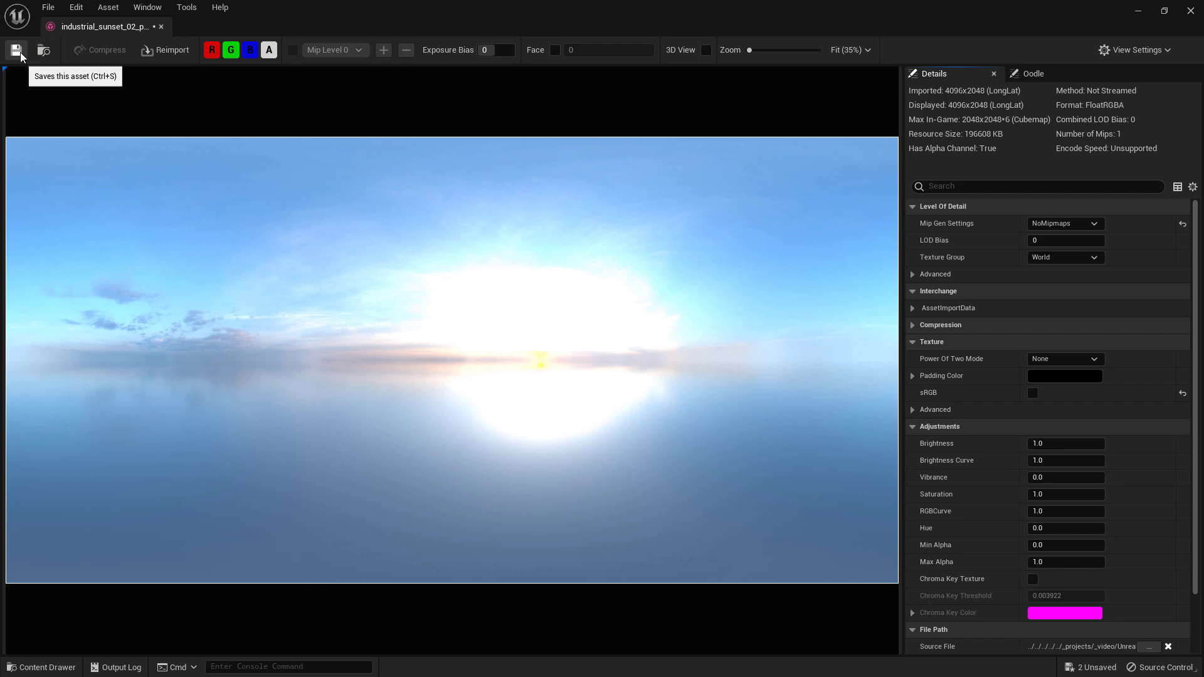
pyautogui.click(20, 53)
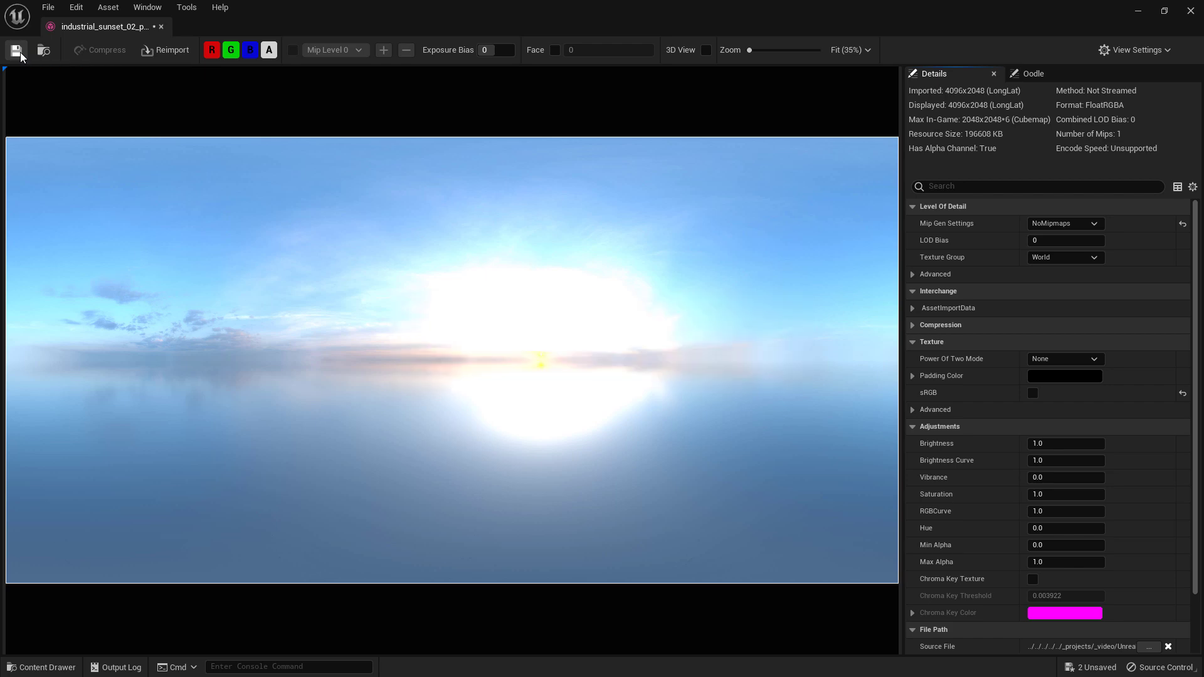
pyautogui.click(161, 26)
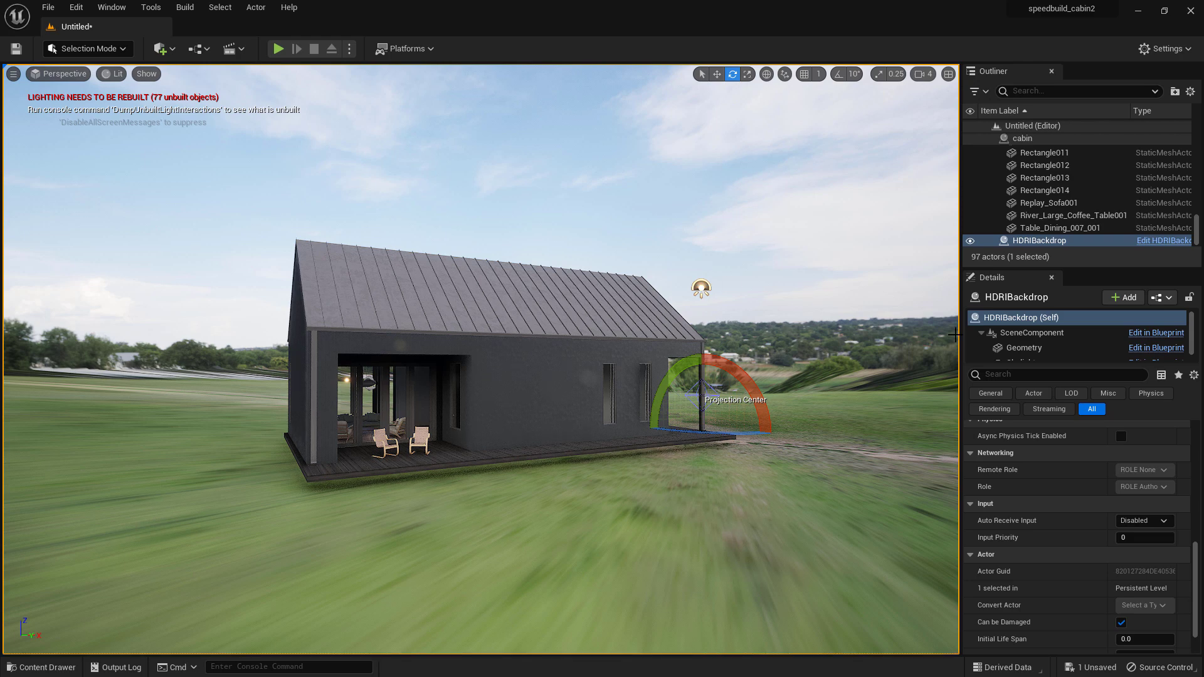
# - Dock the Content Browser in the layout and assign industrial_sunset_02_puresky_4k as the HDRIBackdrop's Cubemap
pyautogui.click(38, 668)
pyautogui.click(1101, 446)
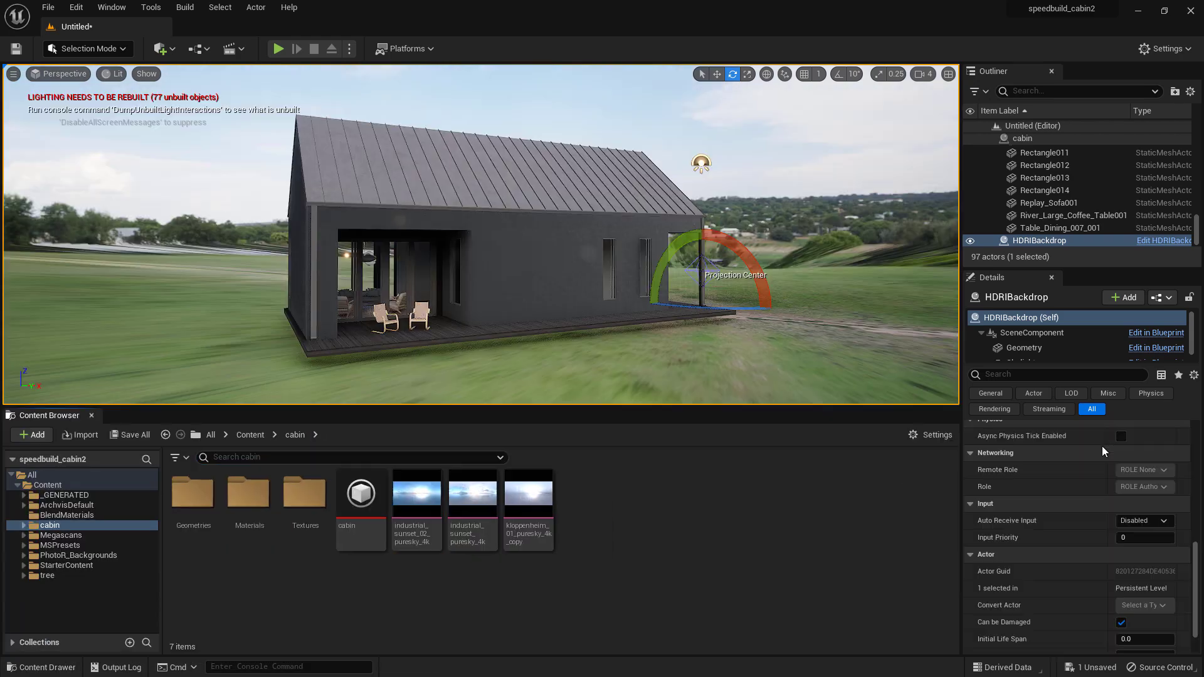
pyautogui.scroll(-5, 1164, 518)
pyautogui.scroll(5, 1164, 518)
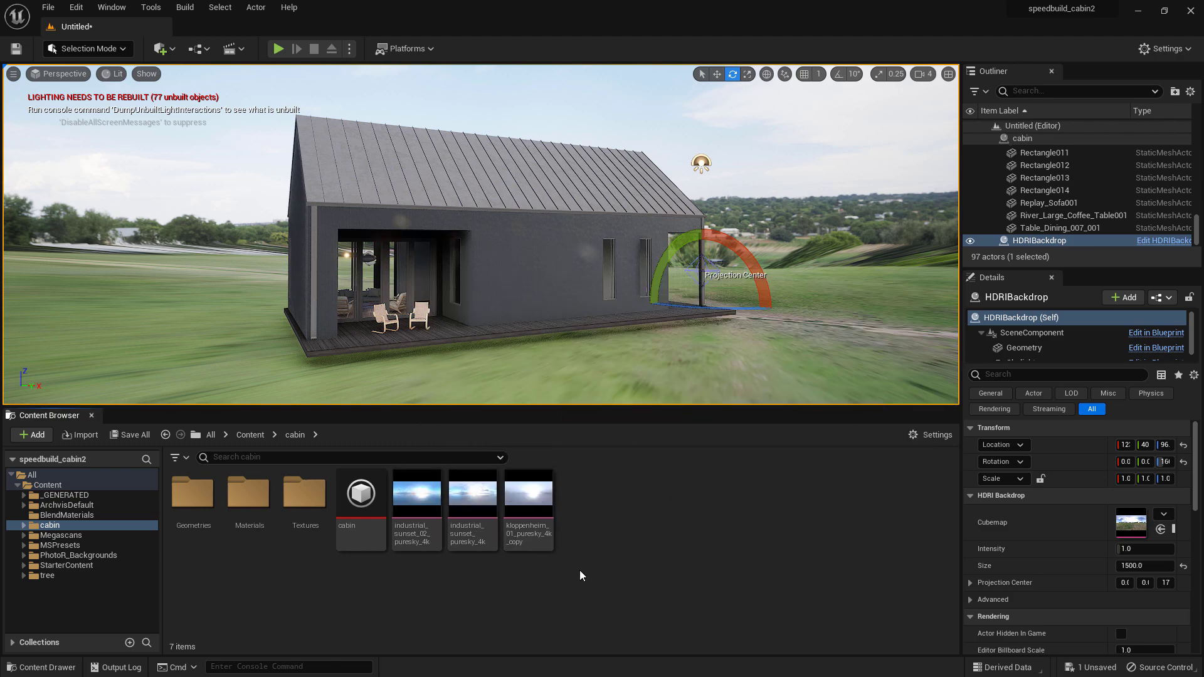
pyautogui.moveTo(418, 509)
pyautogui.moveTo(418, 509); pyautogui.dragTo(1131, 523)
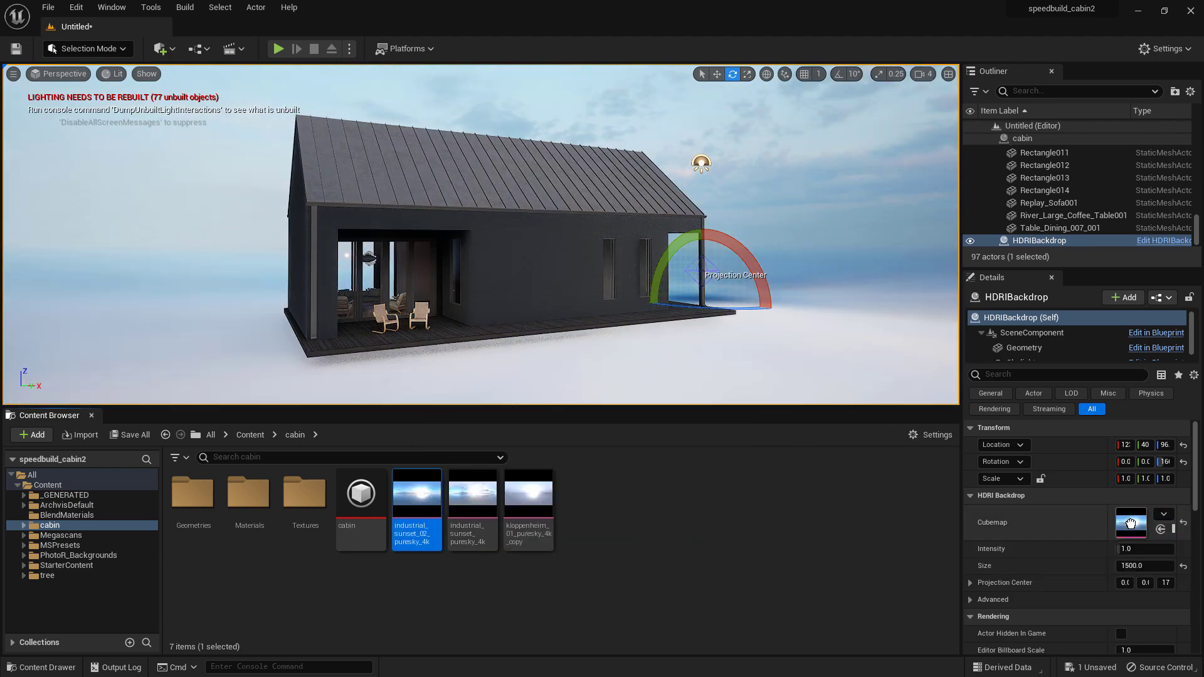
# - Examine the sunset backdrop's lighting and window reflections on the cabin from several viewpoints
pyautogui.moveTo(839, 251); pyautogui.dragTo(712, 226, button='right')
pyautogui.moveTo(847, 345); pyautogui.dragTo(893, 348)
pyautogui.moveTo(809, 317); pyautogui.dragTo(939, 343)
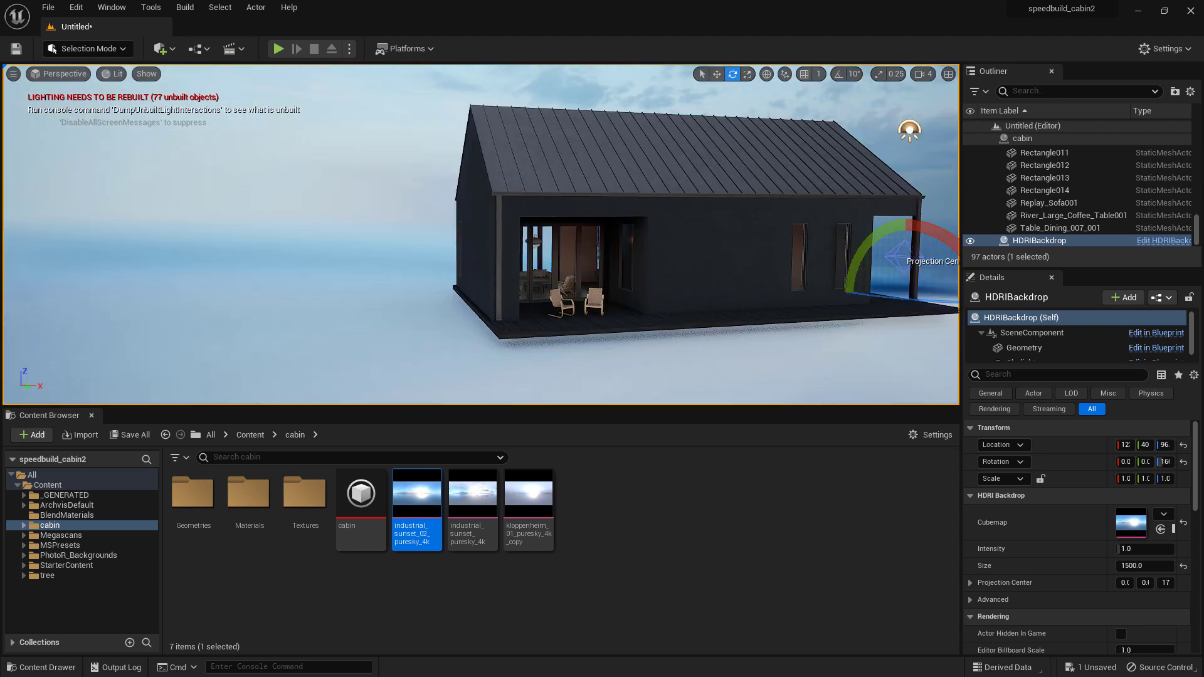
pyautogui.press('w')
pyautogui.moveTo(481, 234); pyautogui.dragTo(508, 216, button='right')
pyautogui.press('d')
pyautogui.moveTo(630, 215); pyautogui.dragTo(675, 215, button='right')
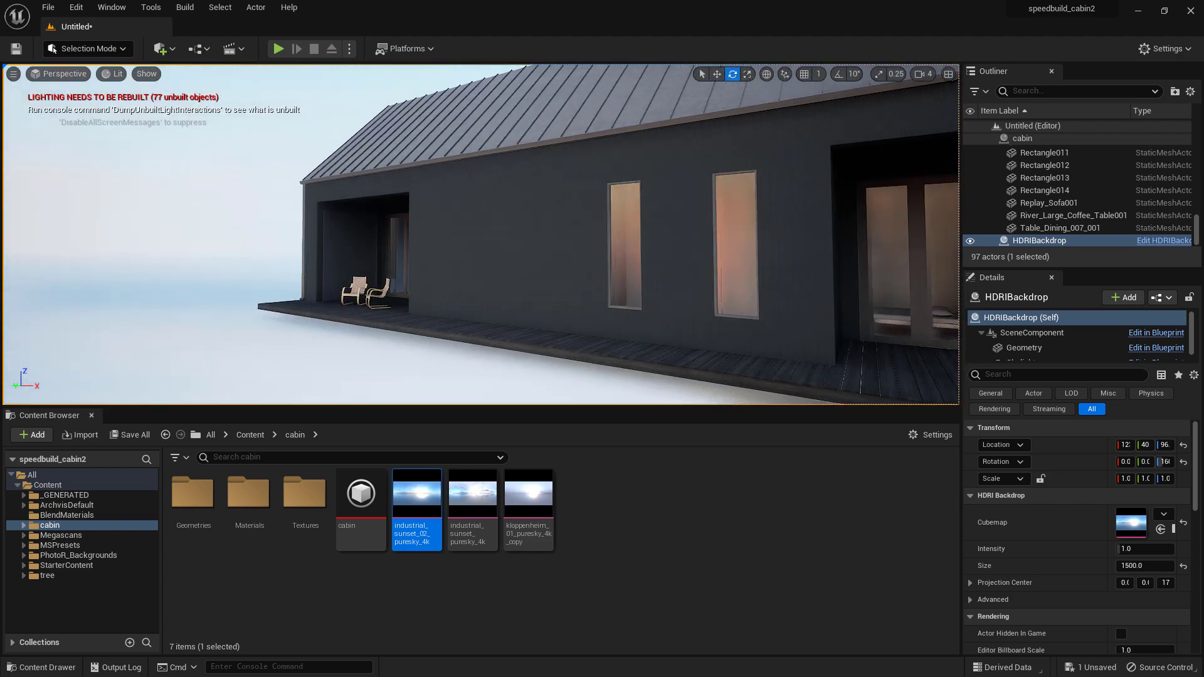
pyautogui.moveTo(816, 228); pyautogui.dragTo(817, 227, button='right')
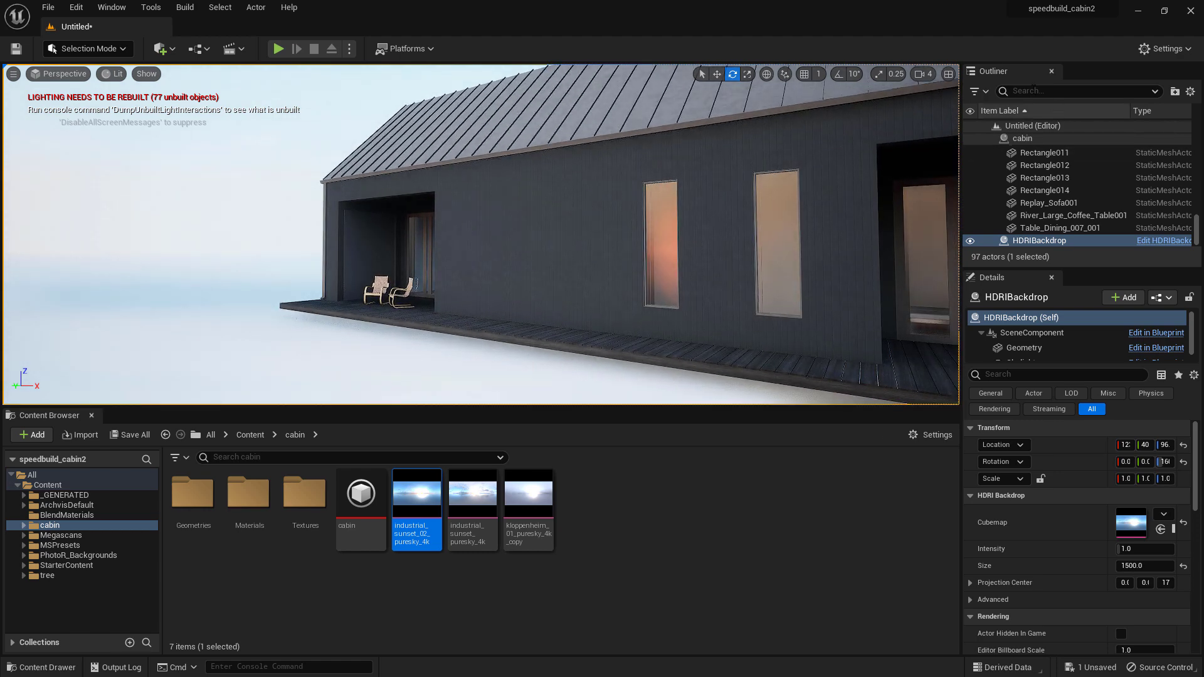
# - Add a PostProcessVolume to the scene and enable its Infinite Extent (Unbound) option
pyautogui.click(170, 53)
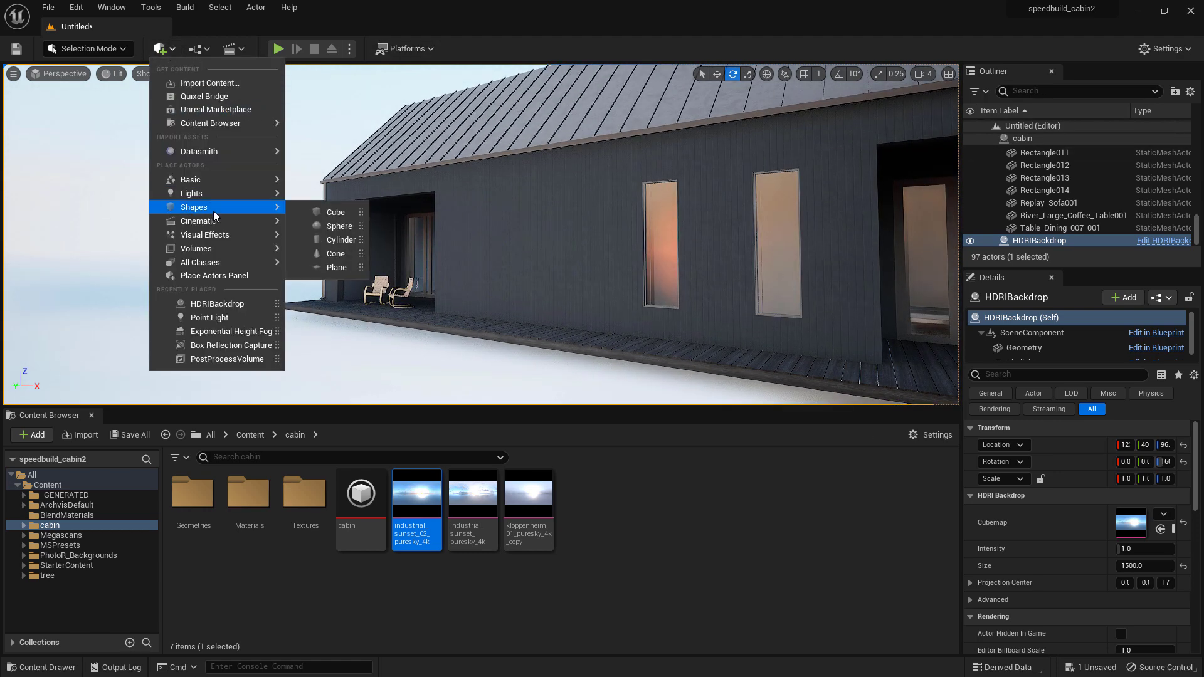
pyautogui.moveTo(228, 240)
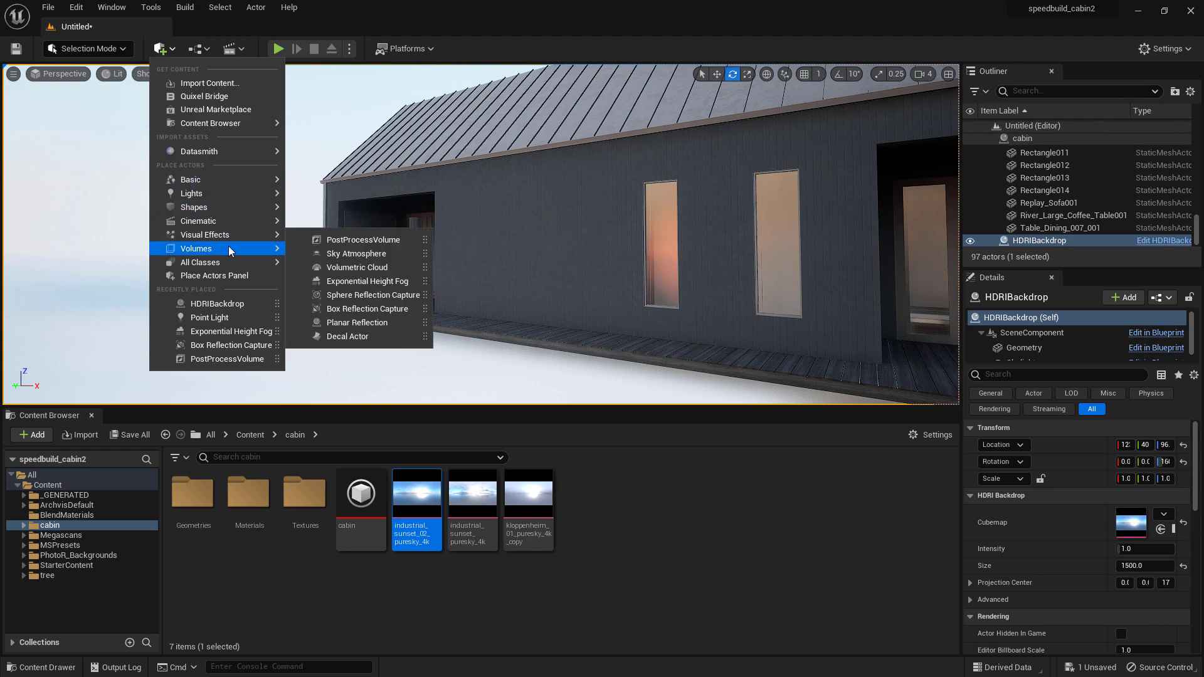
pyautogui.click(363, 474)
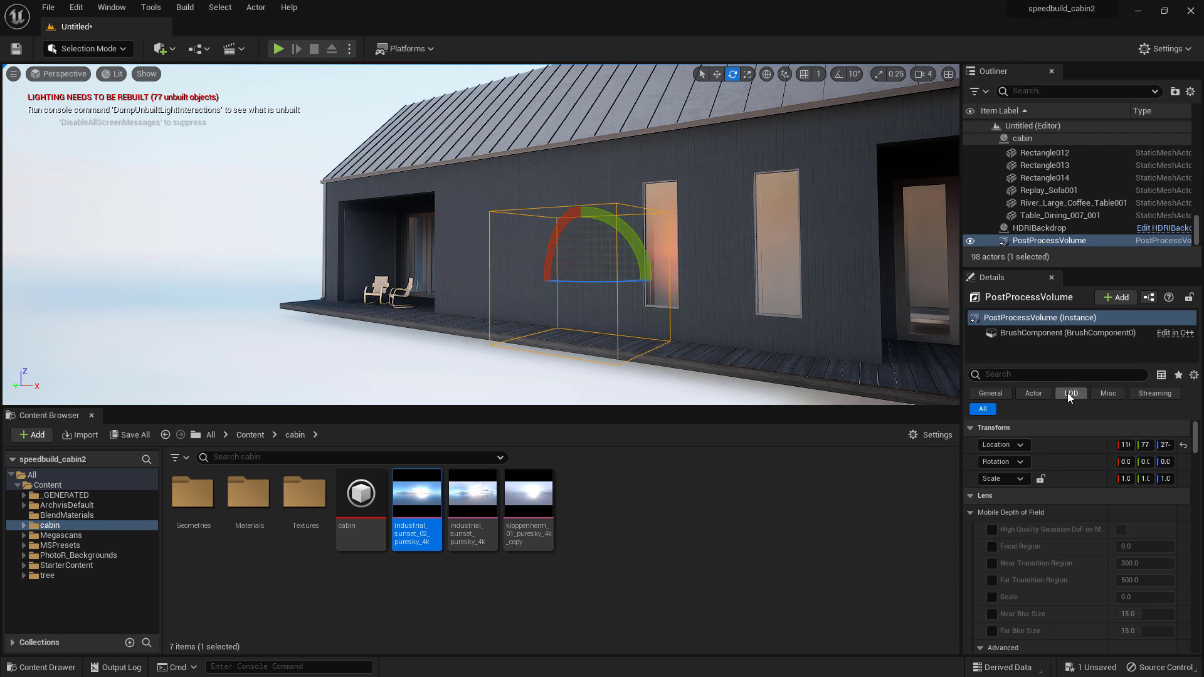
pyautogui.click(1038, 376)
pyautogui.write('unbo')
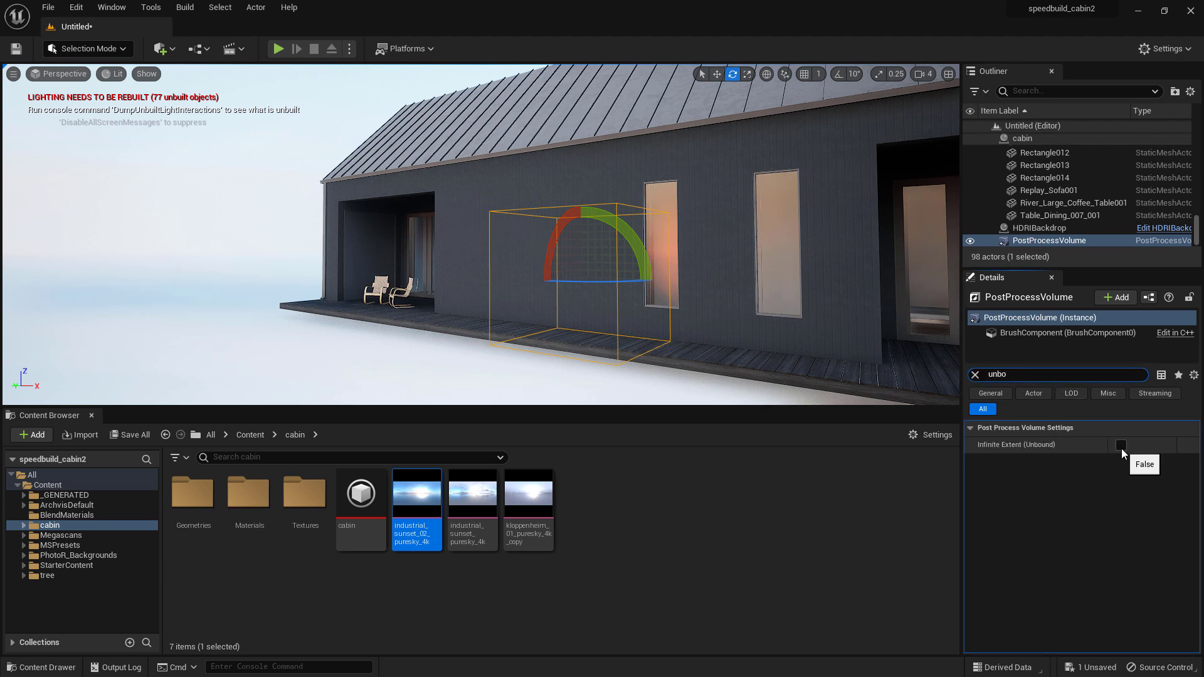
pyautogui.click(1122, 448)
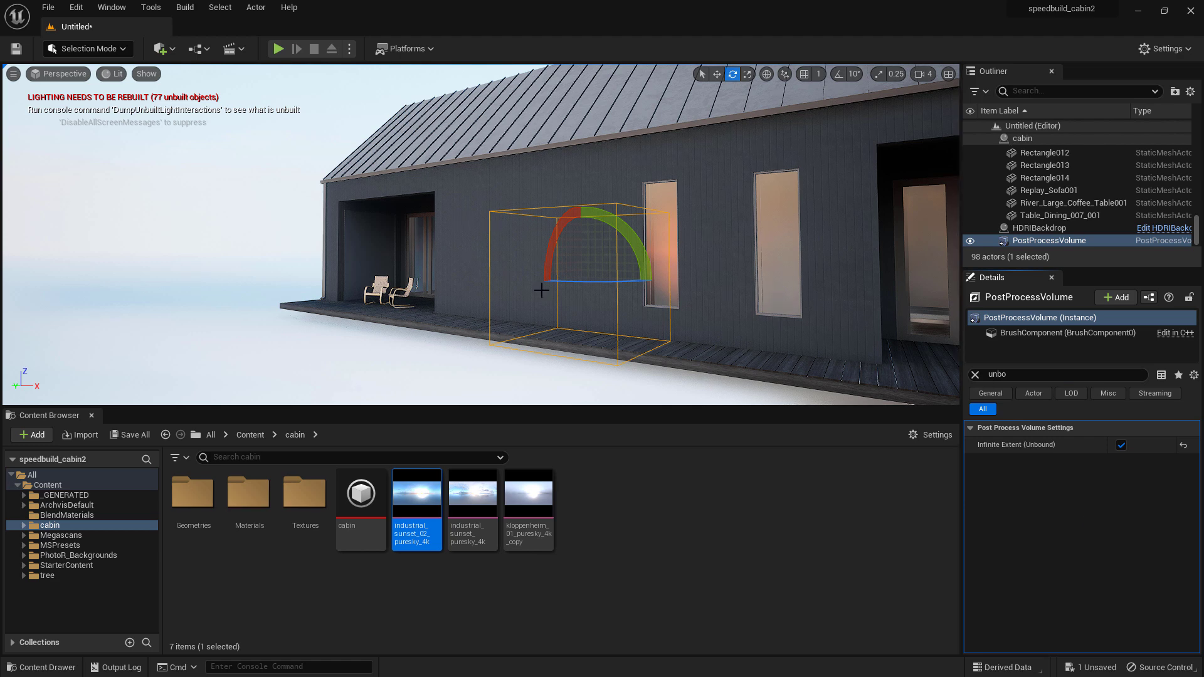
# - Override the volume's reflections with method Lumen, Ray Lighting Mode Hit Lighting for Reflections, and High Quality Translucency Reflections on
pyautogui.click(976, 374)
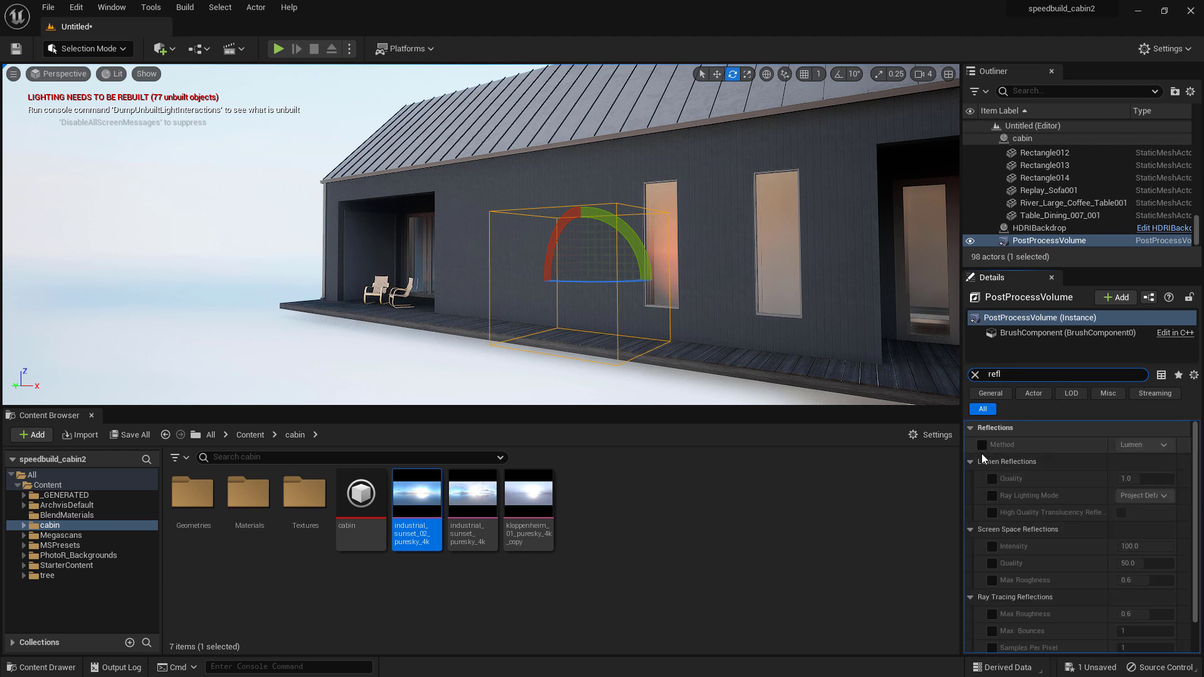
pyautogui.click(982, 445)
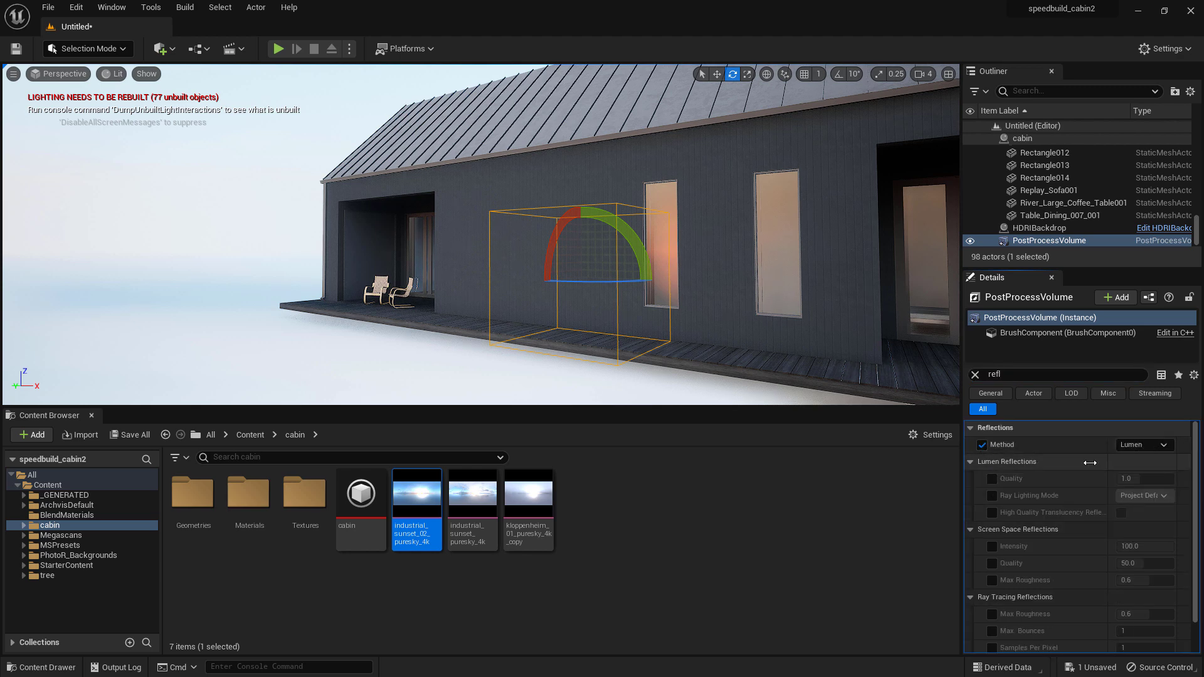
pyautogui.click(992, 479)
pyautogui.click(992, 496)
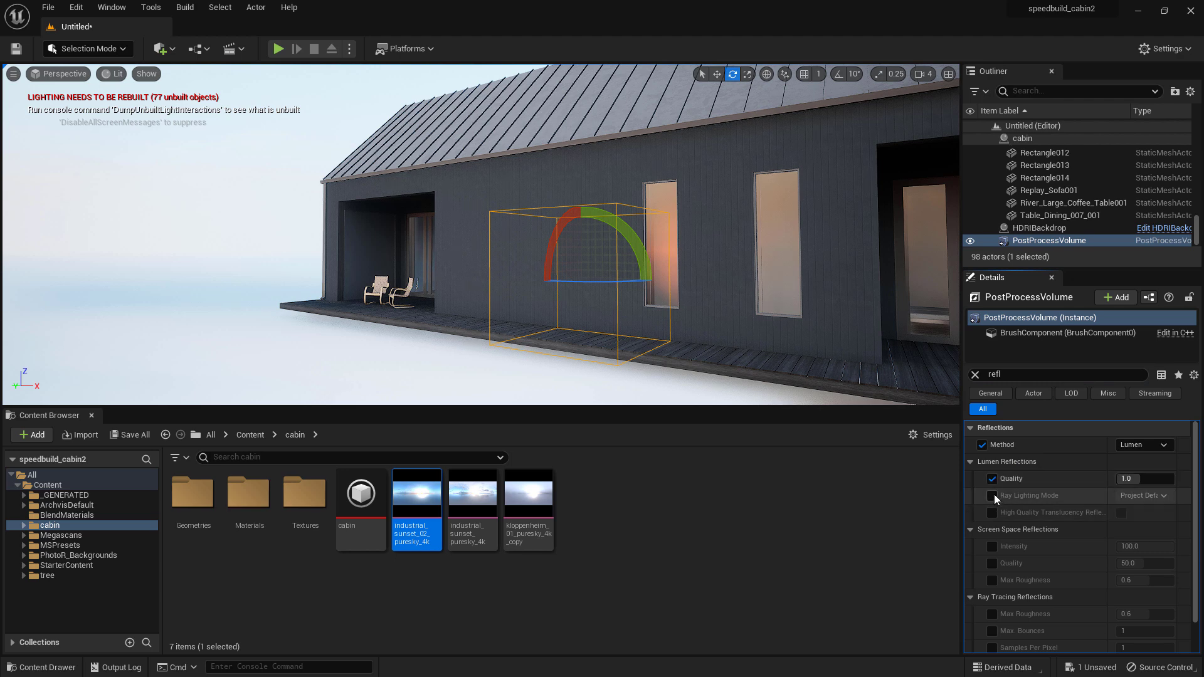
pyautogui.click(1160, 497)
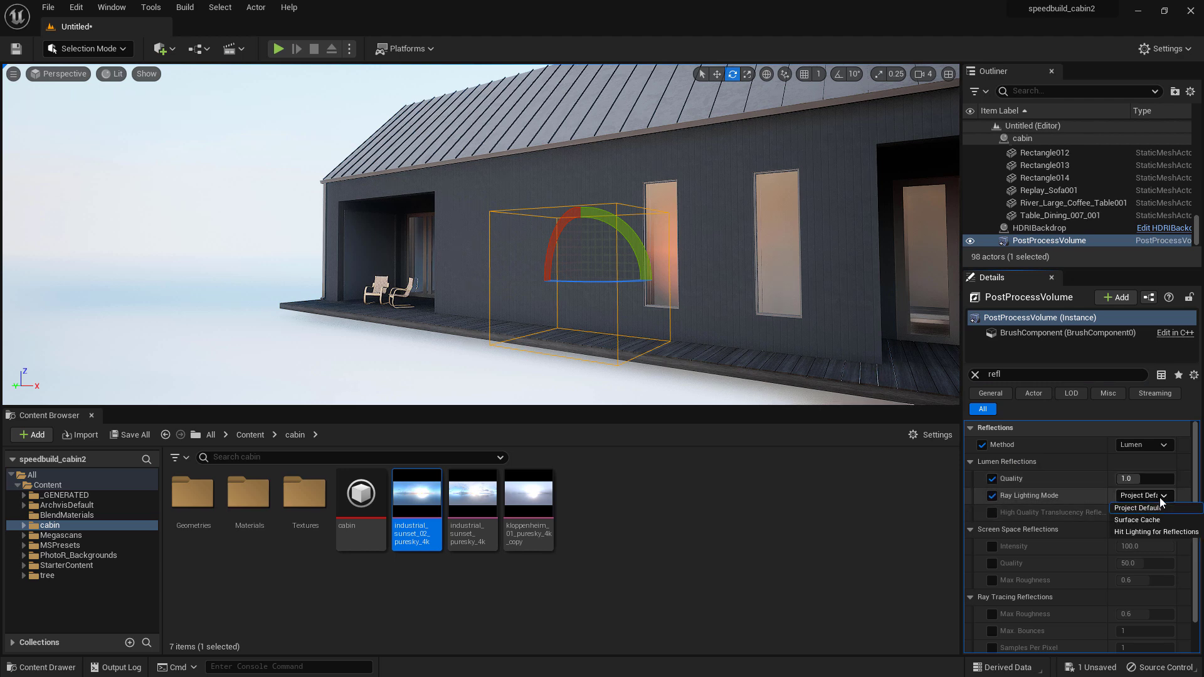
pyautogui.click(1152, 531)
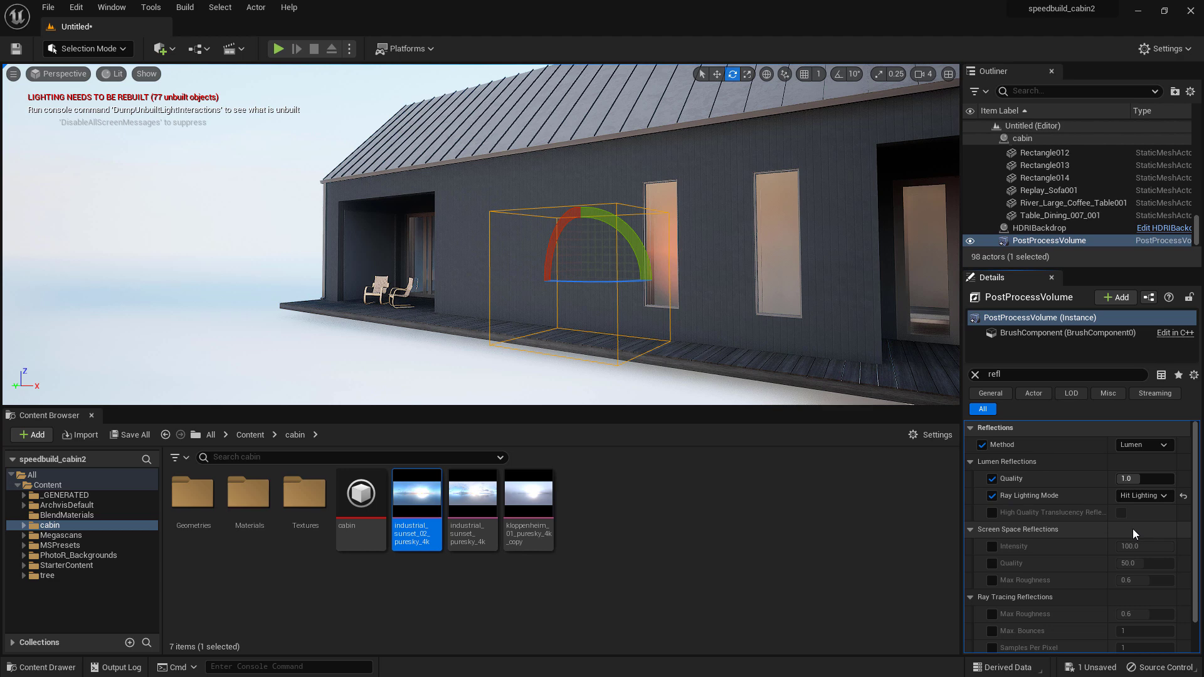
pyautogui.click(992, 512)
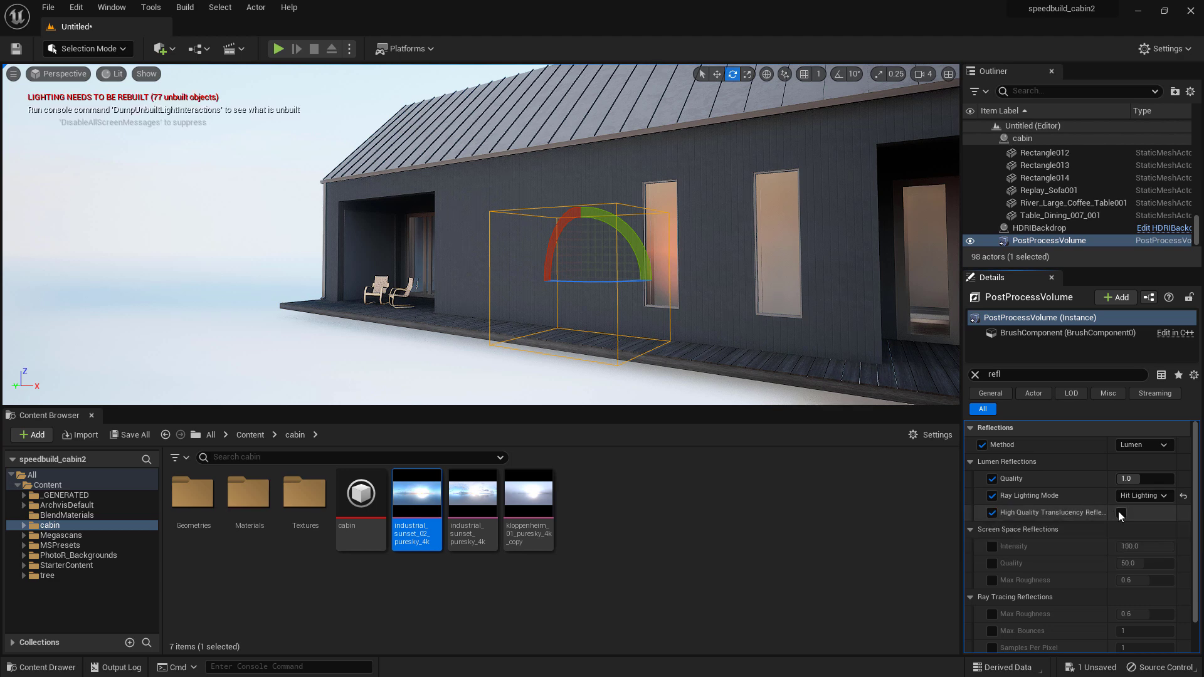
pyautogui.click(1120, 512)
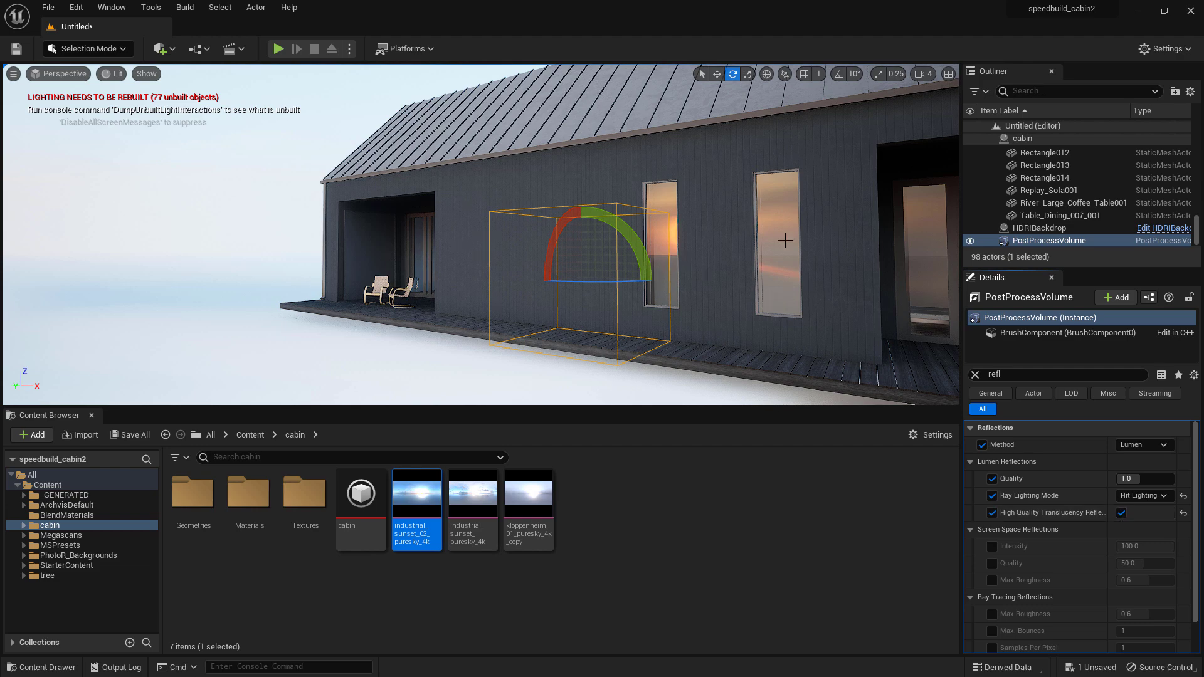
# - Set the Lumen Reflections Quality to 2.0 and check the reflections in the cabin windows
pyautogui.moveTo(757, 305)
pyautogui.mouseDown(button='right')
pyautogui.moveTo(734, 303)
pyautogui.moveTo(796, 305)
pyautogui.moveTo(734, 306)
pyautogui.mouseUp(button='right')
pyautogui.press('d')
pyautogui.press('a')
pyautogui.press('d')
pyautogui.press('a')
pyautogui.moveTo(628, 308); pyautogui.dragTo(652, 308, button='right')
pyautogui.press('d')
pyautogui.moveTo(726, 282); pyautogui.dragTo(737, 282, button='right')
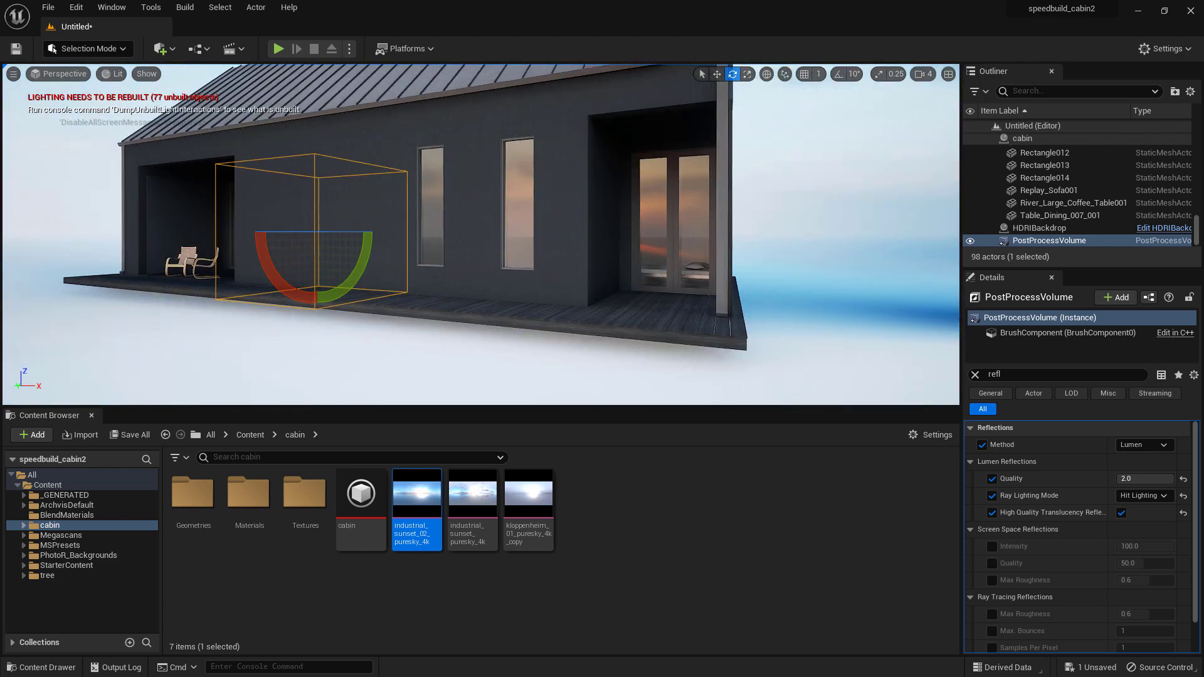
# - Examine the cabin's porch, glazing and overall lighting under the HDRI backdrop from several viewpoints
pyautogui.moveTo(725, 283)
pyautogui.mouseDown(button='right')
pyautogui.moveTo(715, 279)
pyautogui.moveTo(752, 280)
pyautogui.moveTo(711, 283)
pyautogui.mouseUp(button='right')
pyautogui.moveTo(596, 209); pyautogui.dragTo(590, 182, button='right')
pyautogui.moveTo(653, 221); pyautogui.dragTo(723, 257, button='right')
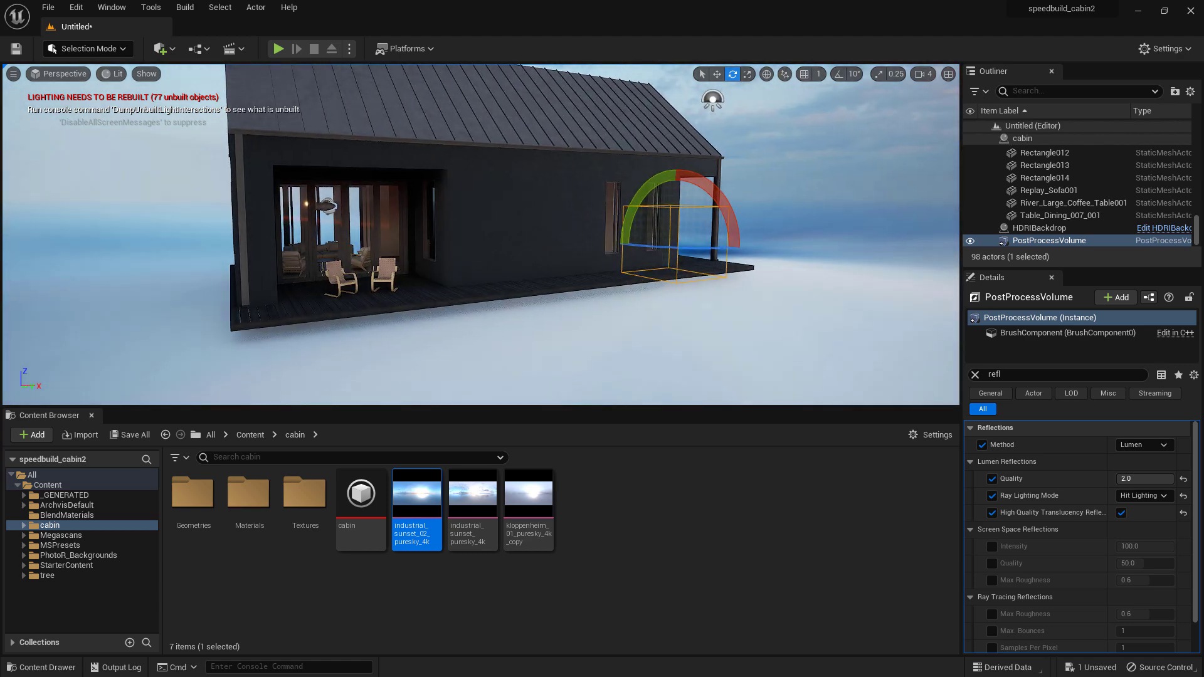
pyautogui.moveTo(481, 234); pyautogui.dragTo(469, 211, button='right')
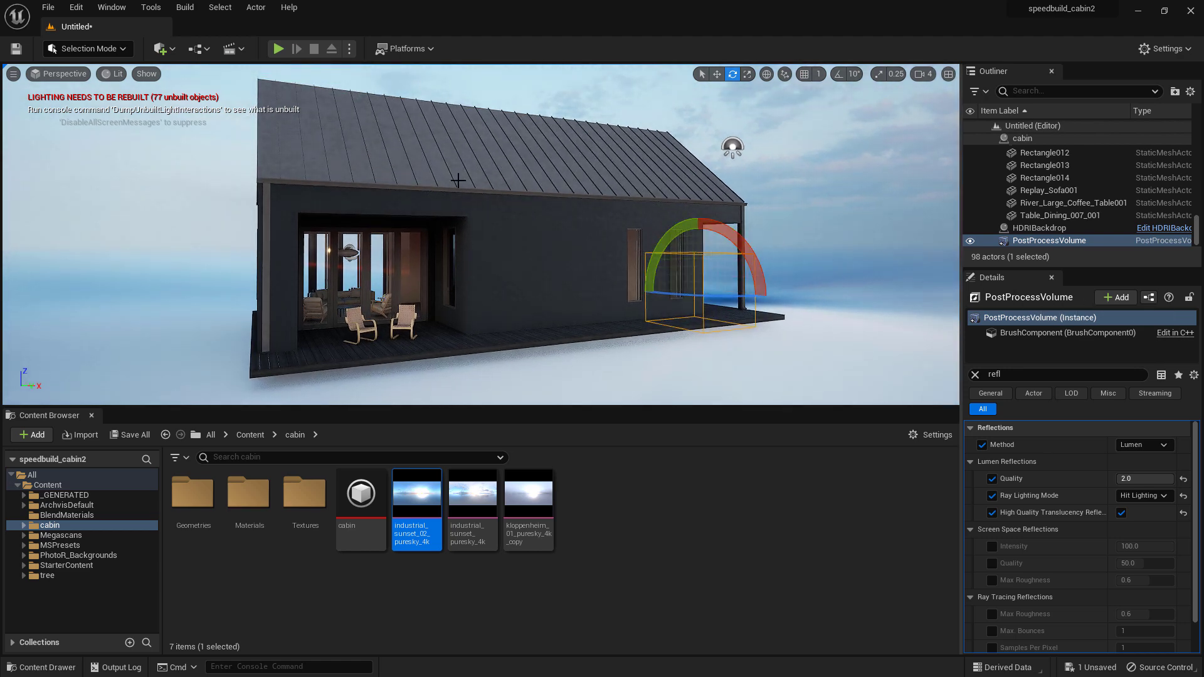
pyautogui.scroll(-2, 616, 254)
pyautogui.press('a')
pyautogui.moveTo(521, 234); pyautogui.dragTo(521, 235, button='right')
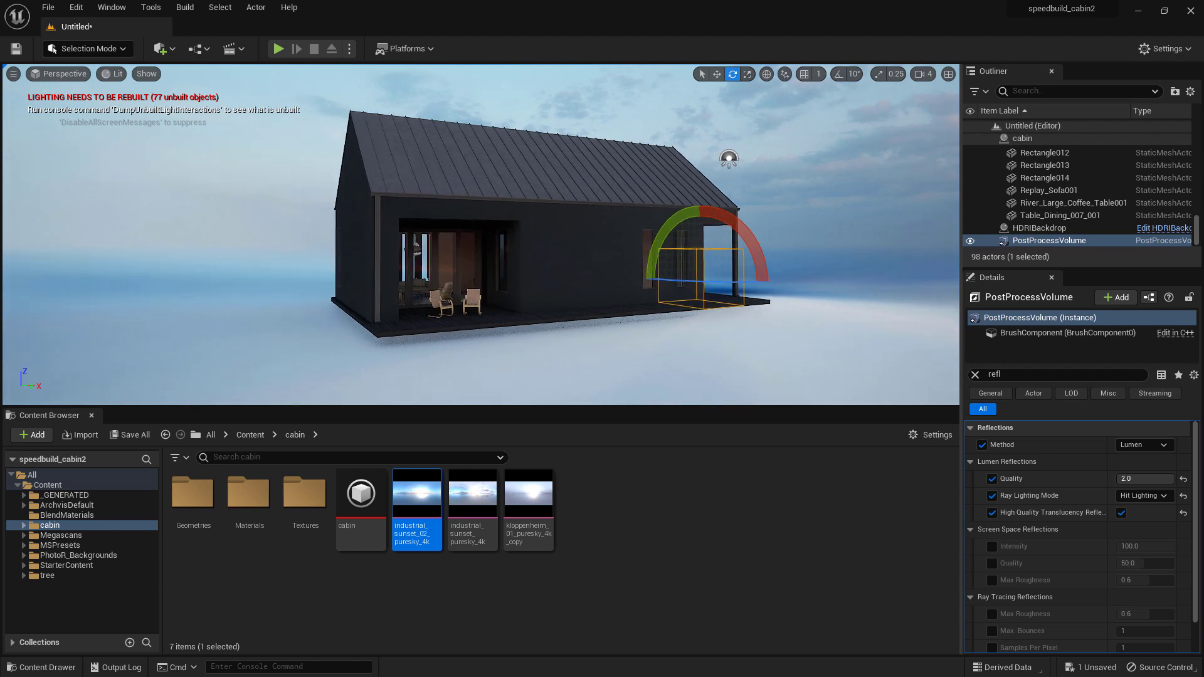
# - Switch to Landscape mode, lower the new landscape grid to about Z 113 beneath the cabin, and create it
pyautogui.click(173, 49)
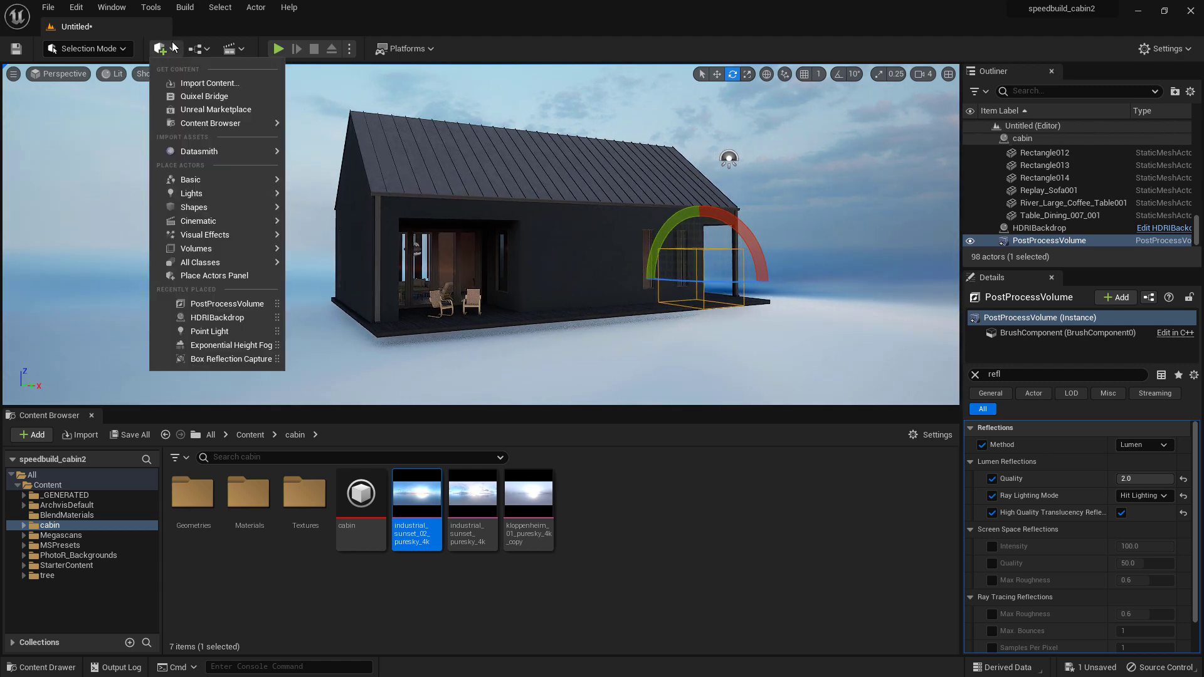
pyautogui.click(121, 49)
pyautogui.click(105, 82)
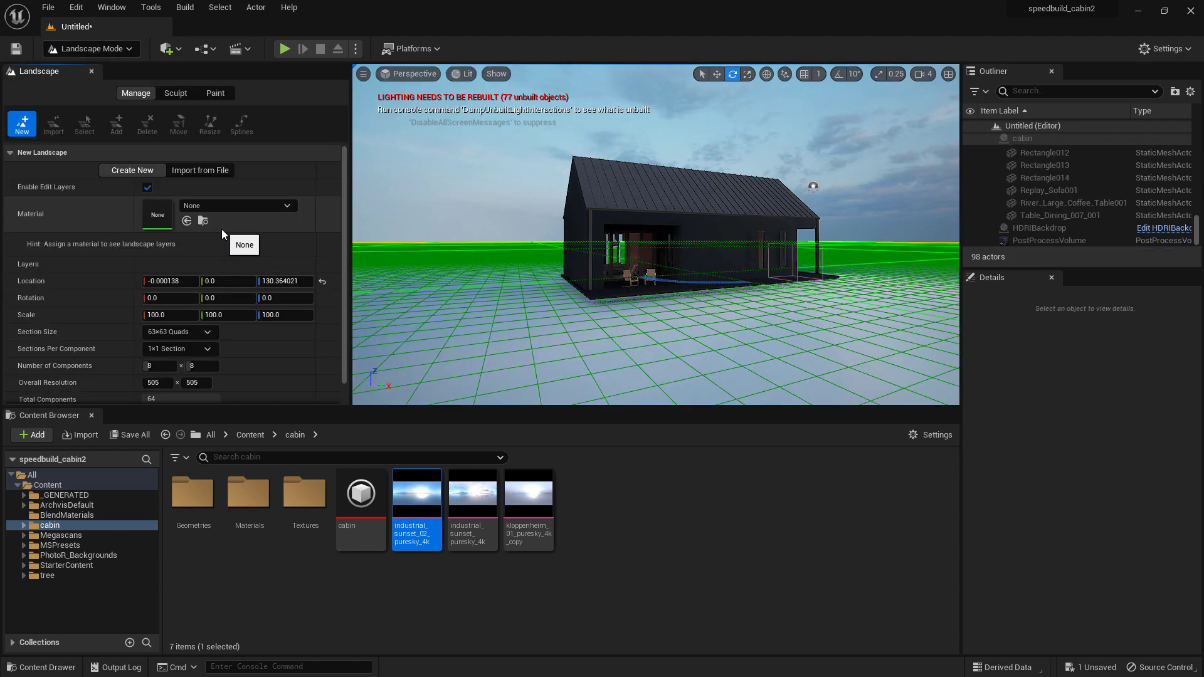
pyautogui.moveTo(605, 261)
pyautogui.mouseDown()
pyautogui.moveTo(605, 272)
pyautogui.moveTo(599, 253)
pyautogui.mouseUp()
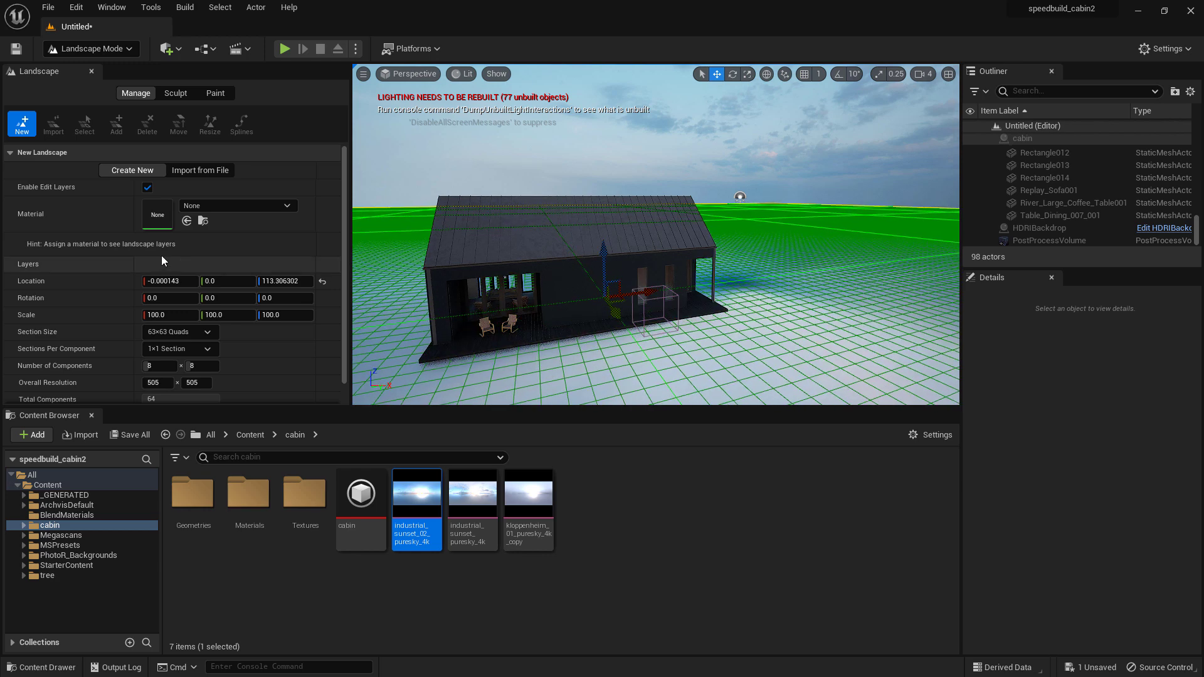
pyautogui.scroll(-1, 264, 376)
pyautogui.click(292, 395)
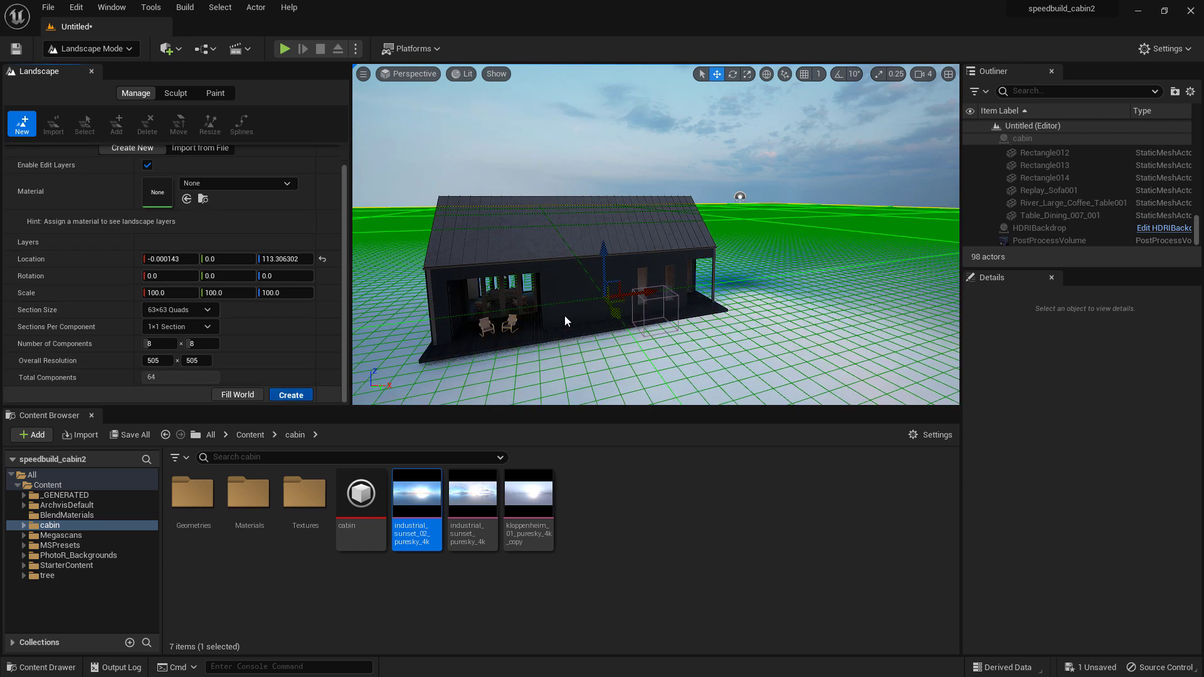
# - Assign the Megascans surface MI_Soil_Mud_pjuuP0_4K as the landscape's material
pyautogui.moveTo(564, 315); pyautogui.dragTo(645, 341, button='right')
pyautogui.click(248, 436)
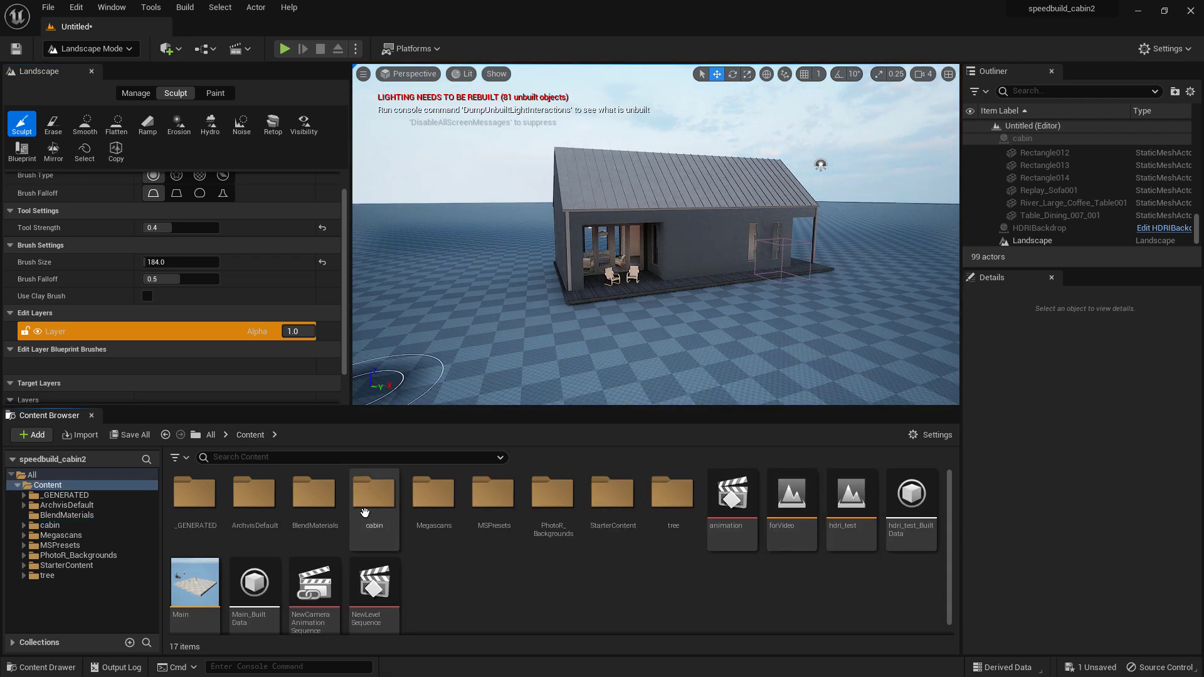
pyautogui.doubleClick(434, 496)
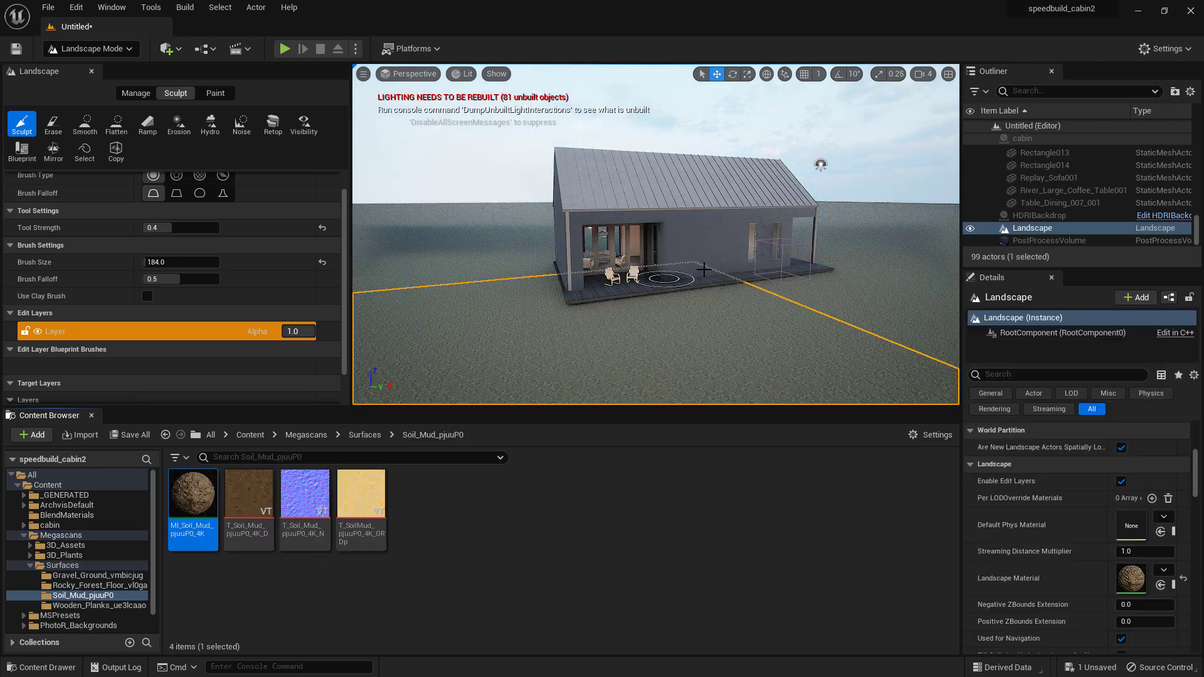
pyautogui.moveTo(725, 283)
pyautogui.mouseDown(button='right')
pyautogui.moveTo(726, 259)
pyautogui.moveTo(826, 277)
pyautogui.moveTo(758, 279)
pyautogui.mouseUp(button='right')
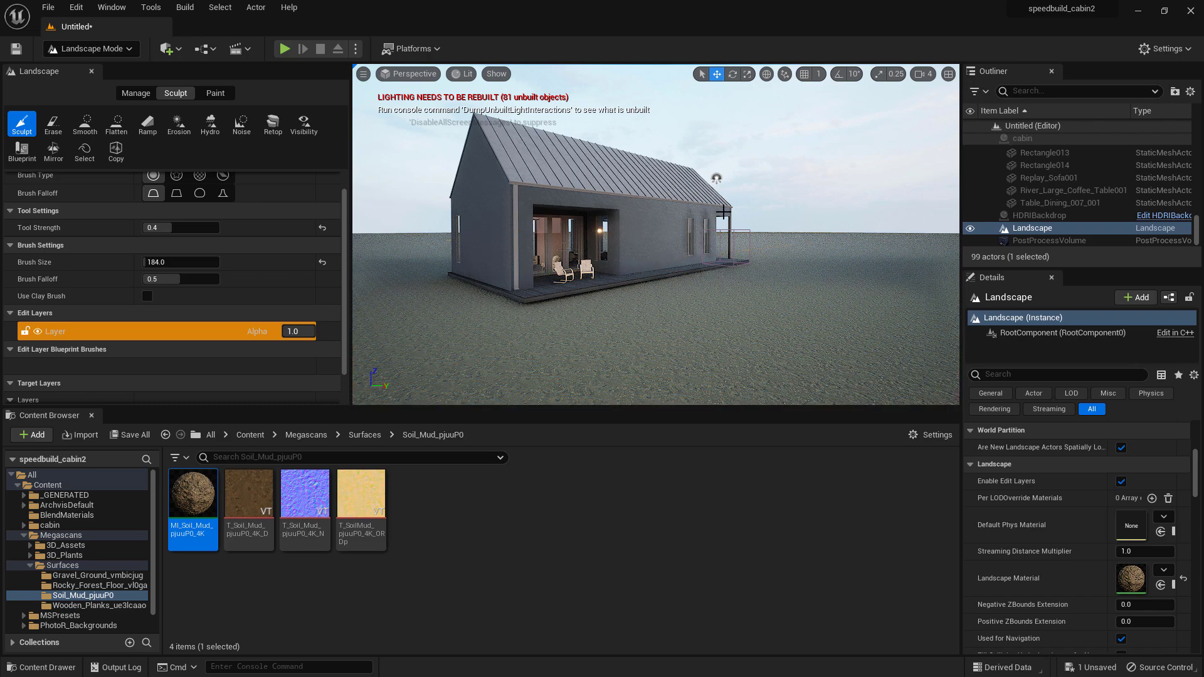
# - Locate the sun in the backdrop, add a directional light near the cabin, and rotate it to adjust the sunlight direction
pyautogui.moveTo(836, 250)
pyautogui.mouseDown(button='right')
pyautogui.moveTo(764, 247)
pyautogui.moveTo(769, 271)
pyautogui.moveTo(758, 254)
pyautogui.mouseUp(button='right')
pyautogui.moveTo(884, 133); pyautogui.dragTo(934, 121, button='right')
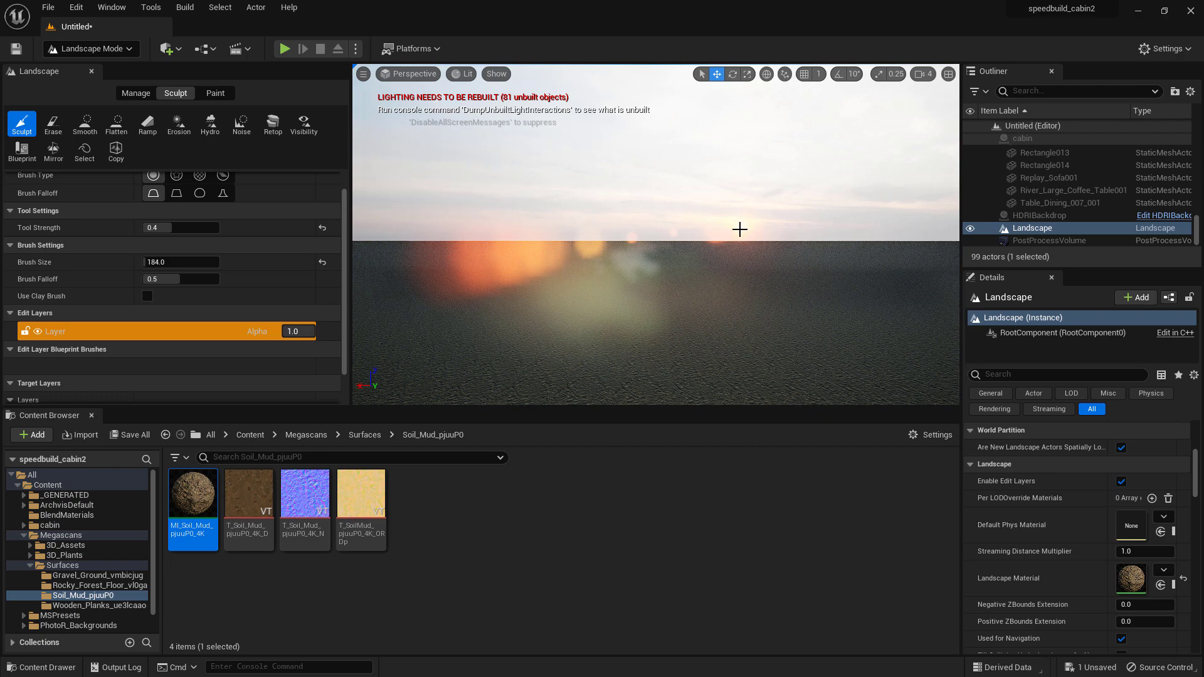
pyautogui.moveTo(792, 242); pyautogui.dragTo(502, 237, button='right')
pyautogui.moveTo(684, 189); pyautogui.dragTo(688, 188, button='right')
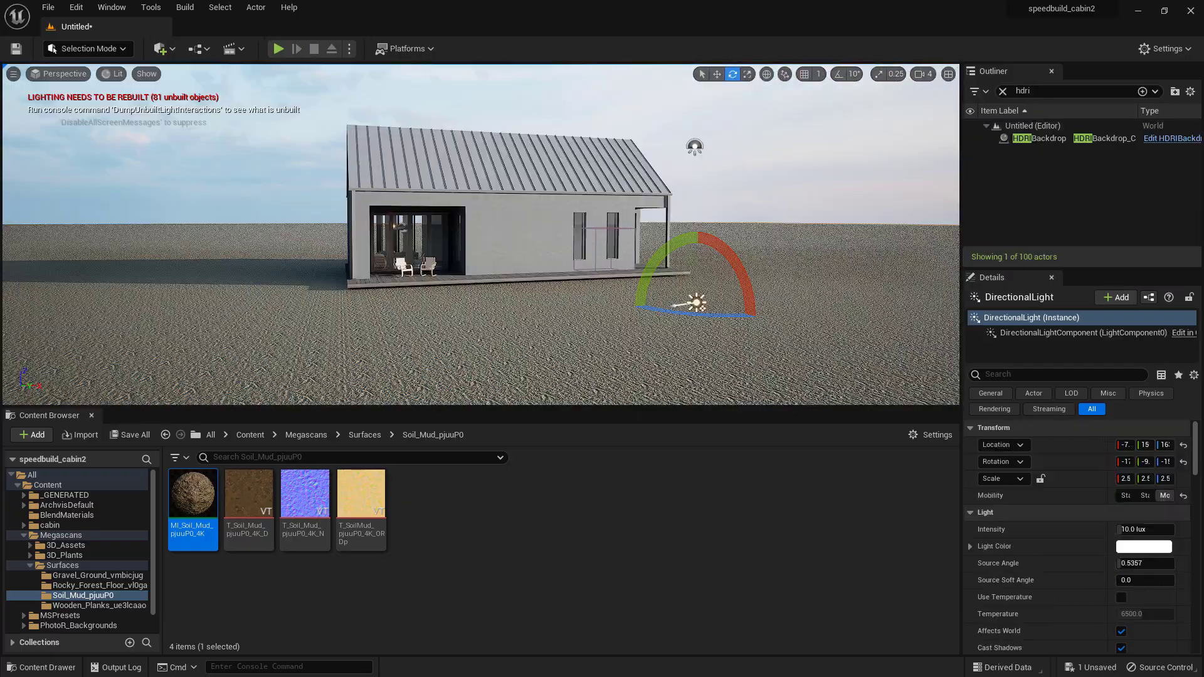
pyautogui.moveTo(606, 302); pyautogui.dragTo(877, 295, button='right')
pyautogui.moveTo(777, 301); pyautogui.dragTo(691, 284, button='right')
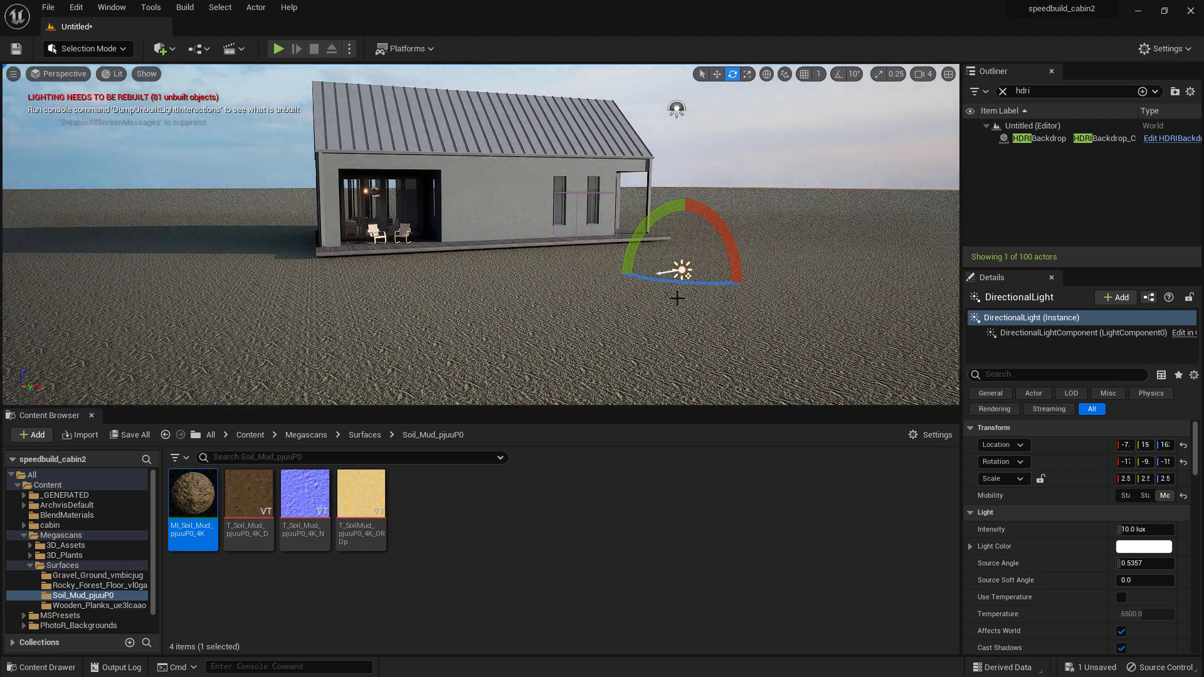
pyautogui.moveTo(691, 284); pyautogui.dragTo(724, 285)
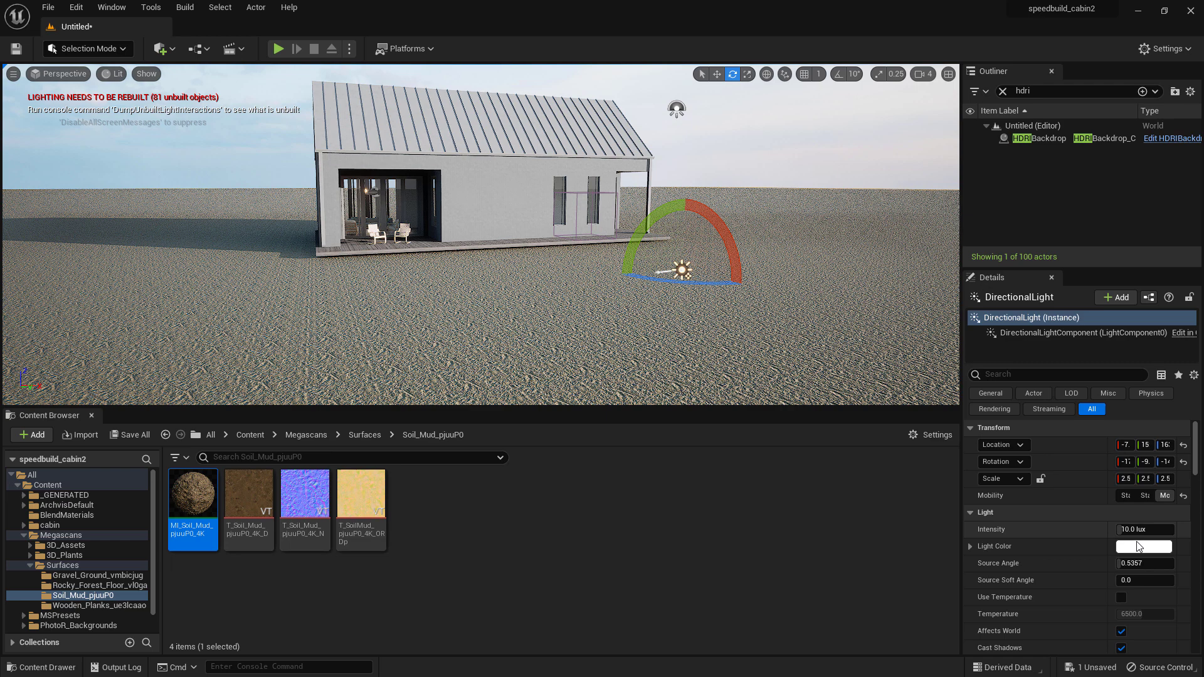
# - Set the directional light's Light Color to a soft orange-pink, hex sRGB FFBBA7
pyautogui.click(1143, 547)
pyautogui.moveTo(962, 473)
pyautogui.mouseDown()
pyautogui.moveTo(975, 483)
pyautogui.moveTo(973, 459)
pyautogui.mouseUp()
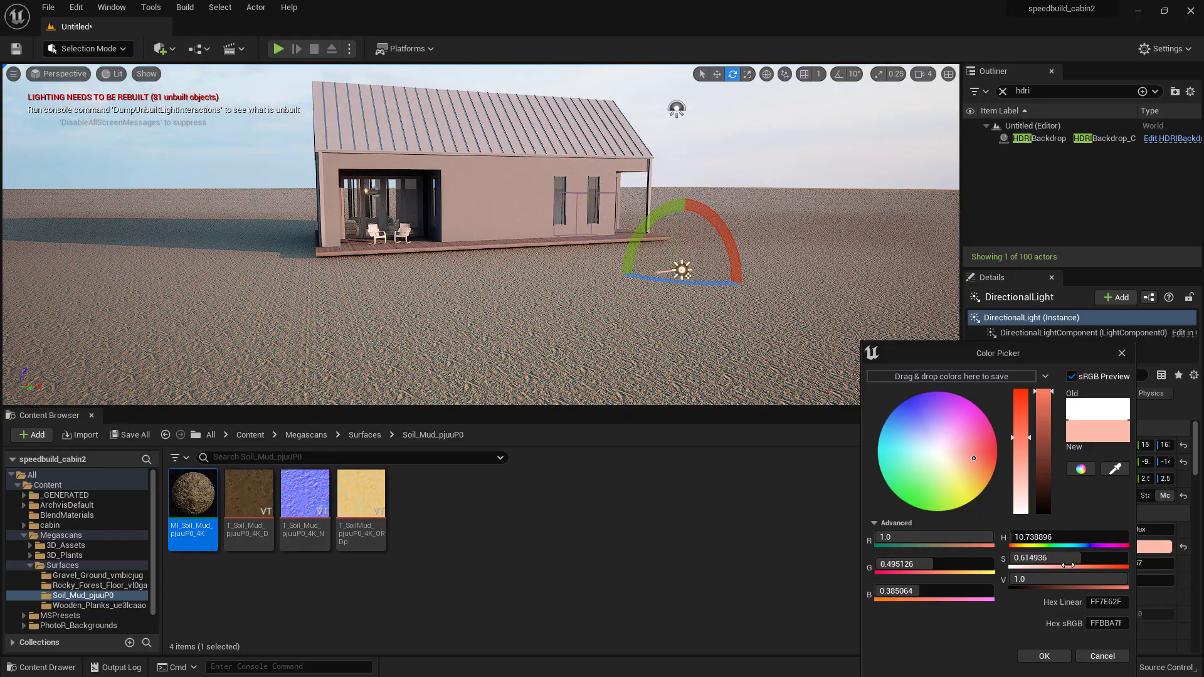
pyautogui.click(1044, 656)
# - Delete the directional light from the scene
pyautogui.moveTo(673, 278)
pyautogui.mouseDown(button='right')
pyautogui.moveTo(700, 256)
pyautogui.moveTo(765, 264)
pyautogui.moveTo(679, 270)
pyautogui.mouseUp(button='right')
pyautogui.press('a')
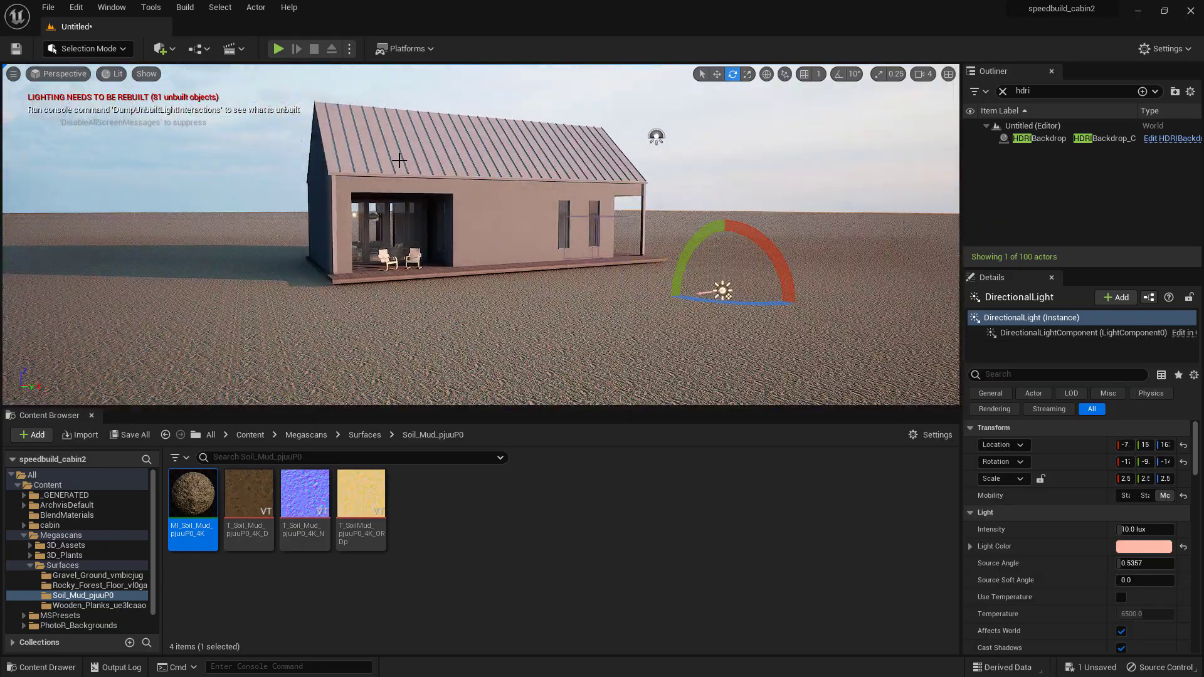
pyautogui.press('Delete')
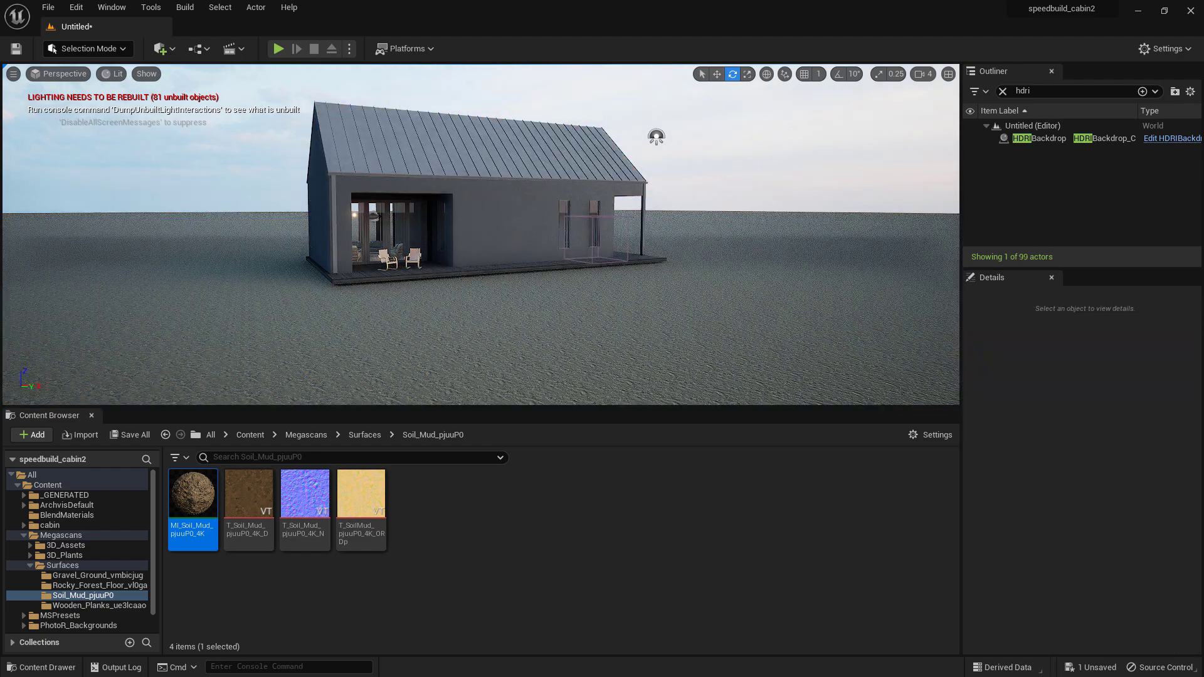
# - Frame the cabin from its porch side, create a Cine Camera Actor from that view, and look through it
pyautogui.moveTo(623, 301); pyautogui.dragTo(624, 301, button='right')
pyautogui.press('w')
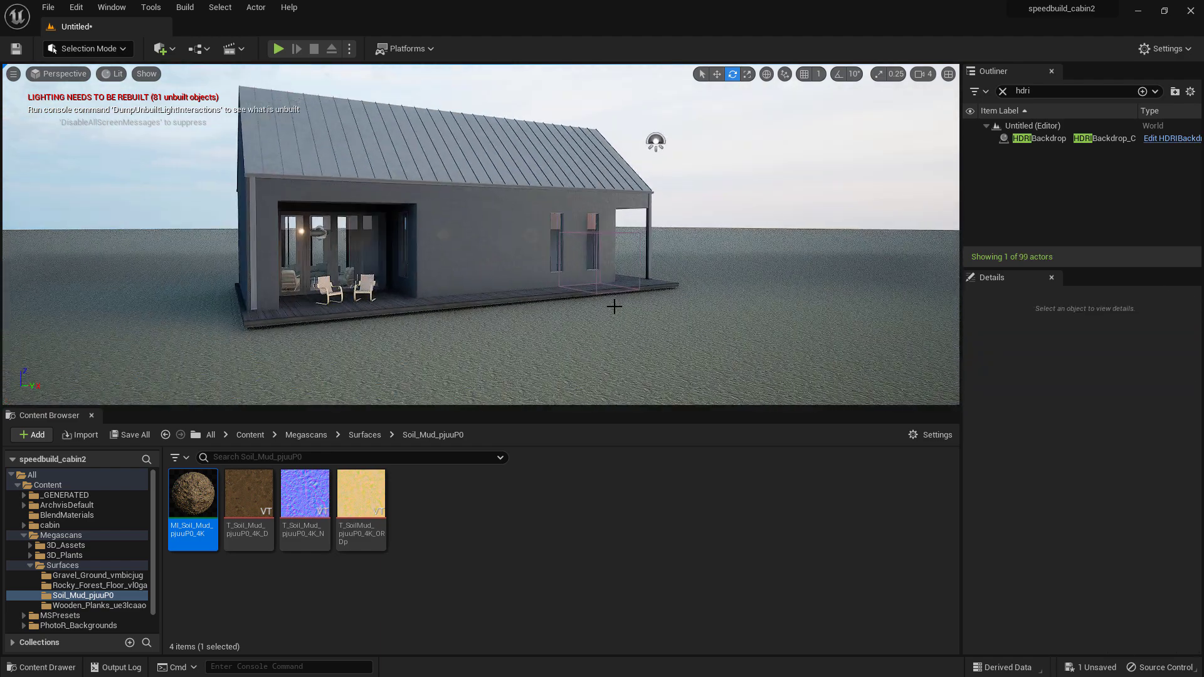
pyautogui.press('w')
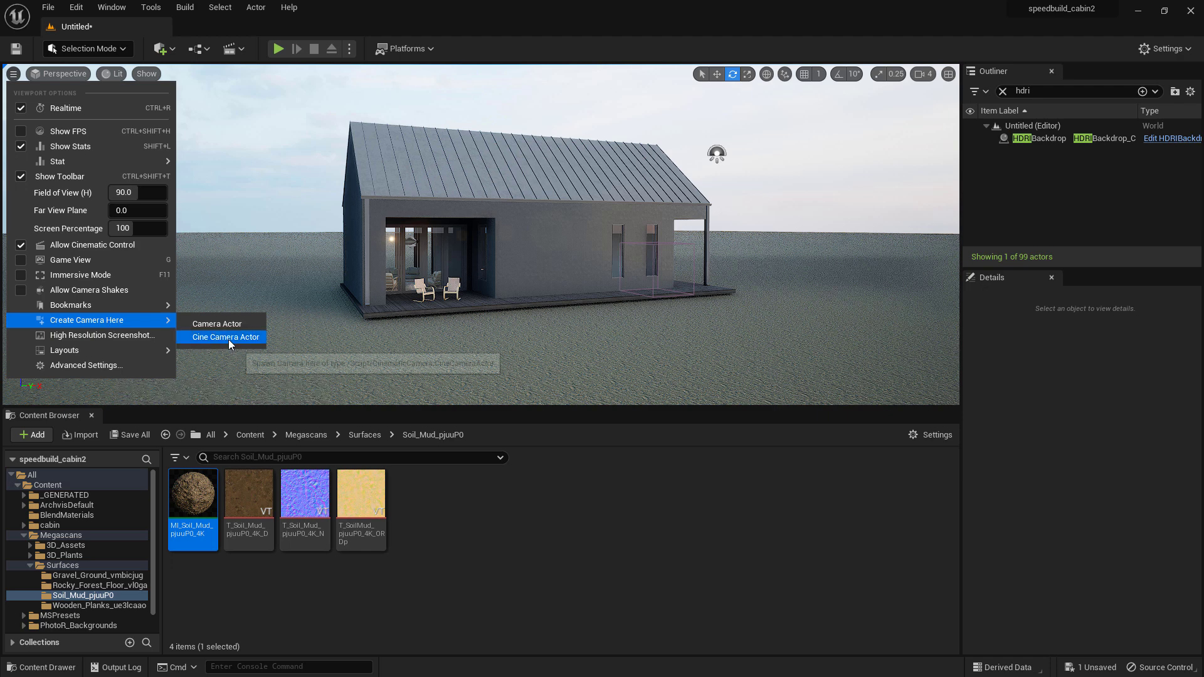
pyautogui.click(226, 339)
pyautogui.click(66, 74)
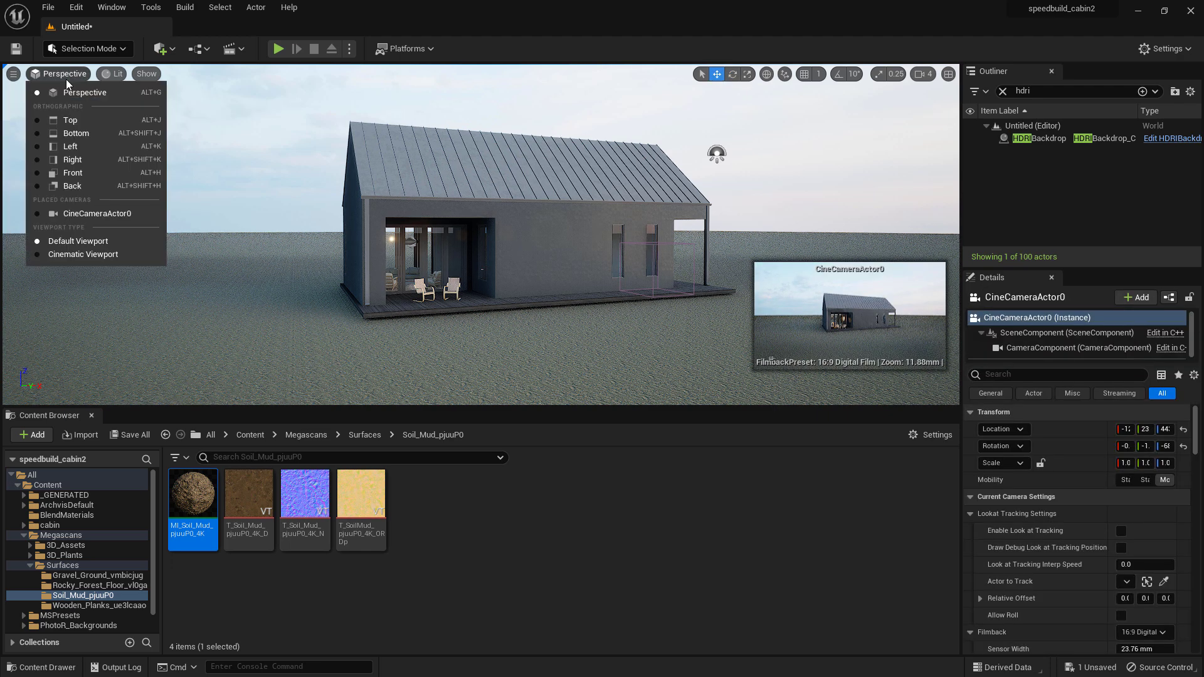
pyautogui.click(99, 214)
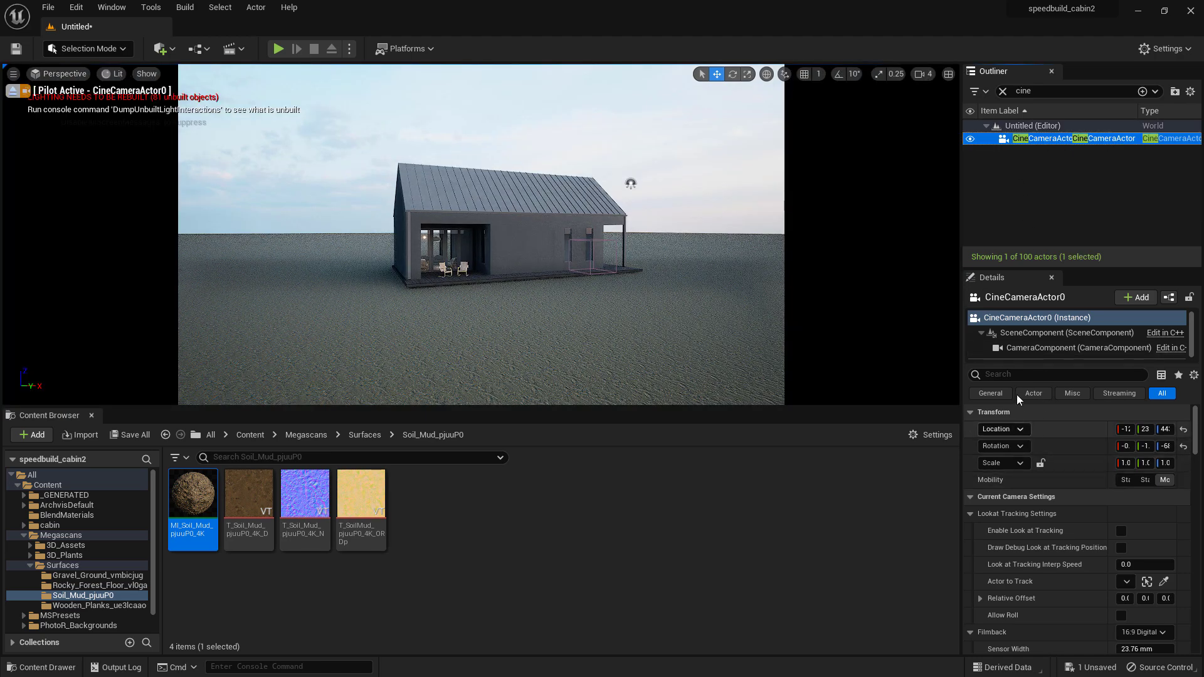
# - Find the cine camera's exposure settings and override Metering Mode with Manual
pyautogui.click(1021, 375)
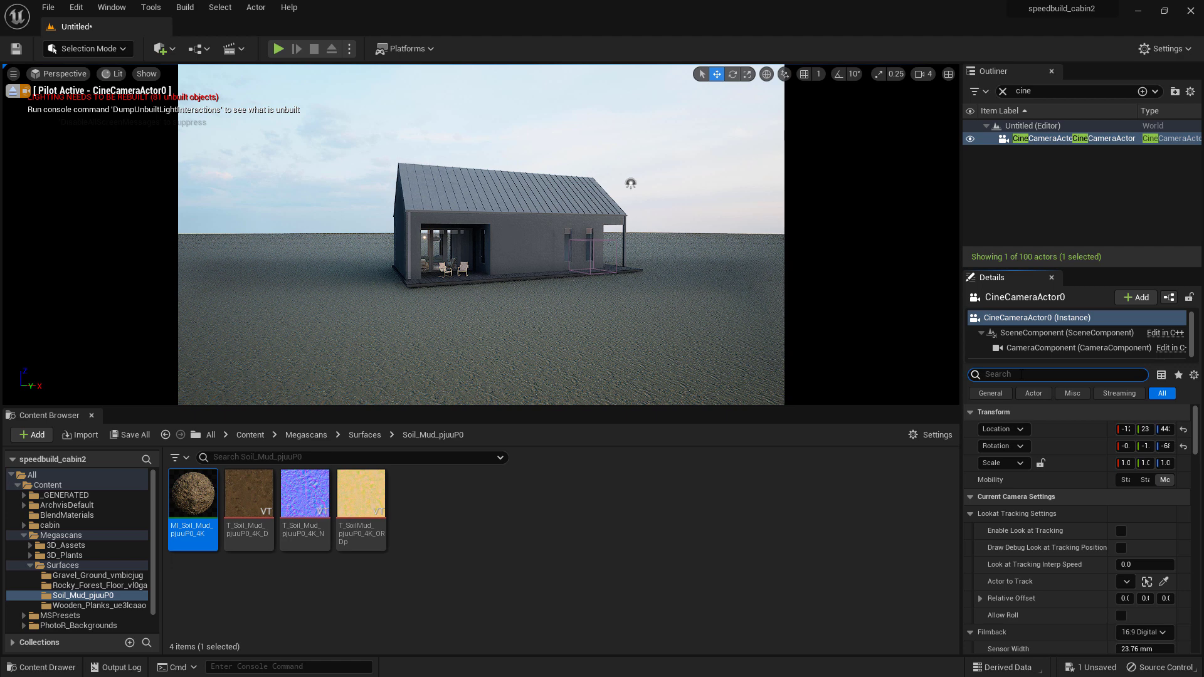
pyautogui.write('ex')
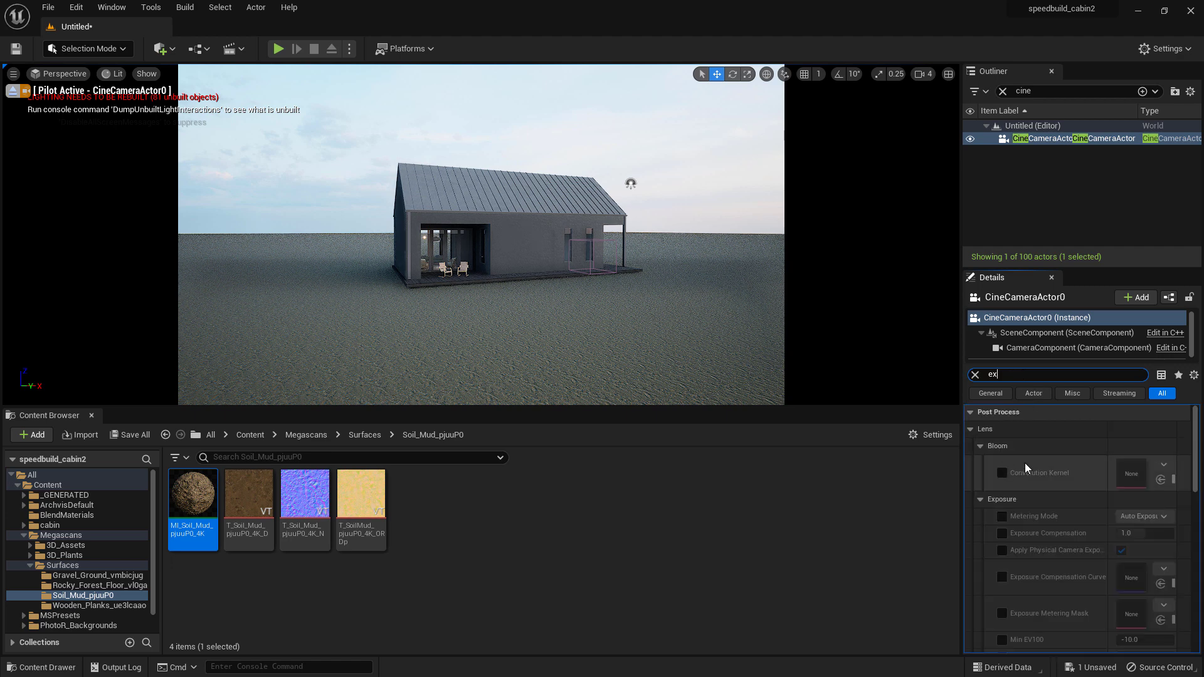
pyautogui.click(1002, 516)
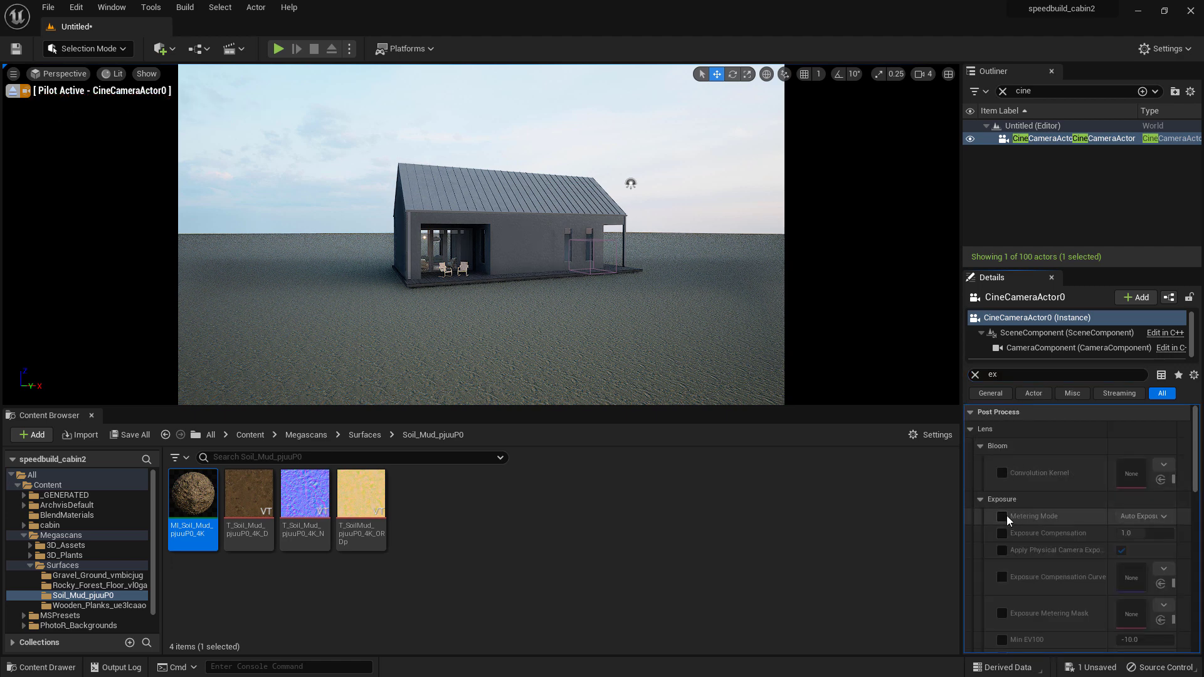
pyautogui.click(1143, 516)
pyautogui.click(1150, 552)
# - Enable the cine camera's Exposure Compensation and adjust it to about 8.5
pyautogui.click(1002, 533)
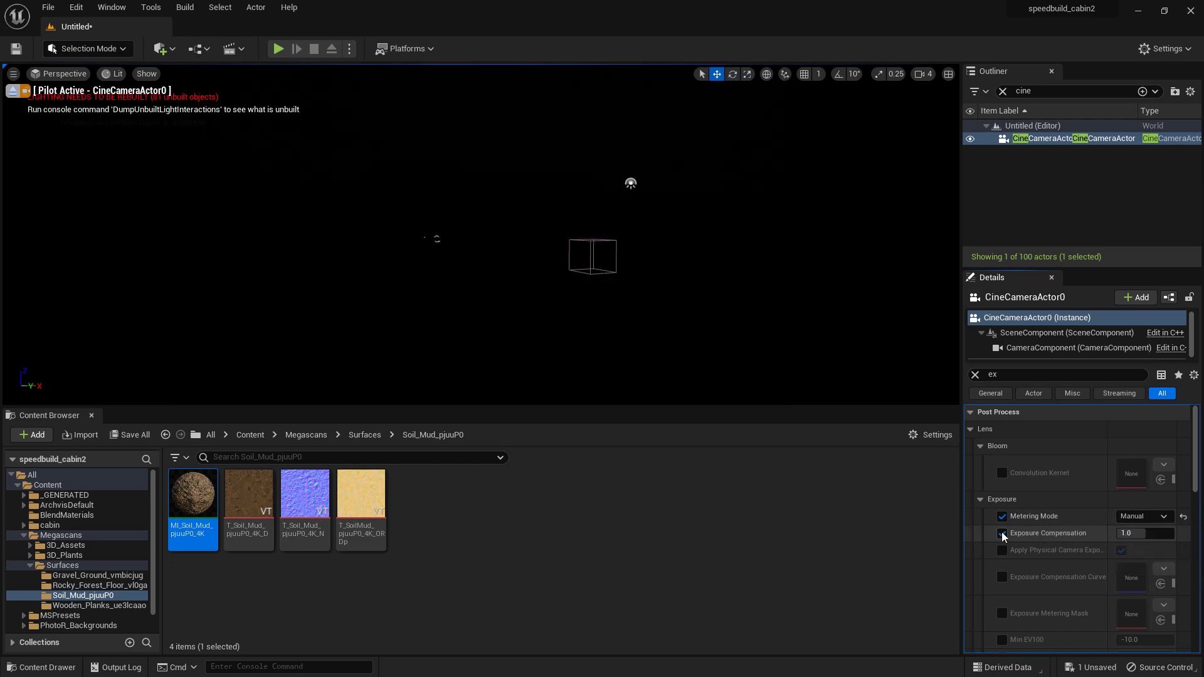
pyautogui.click(1139, 534)
pyautogui.write('6.7')
pyautogui.press('Return')
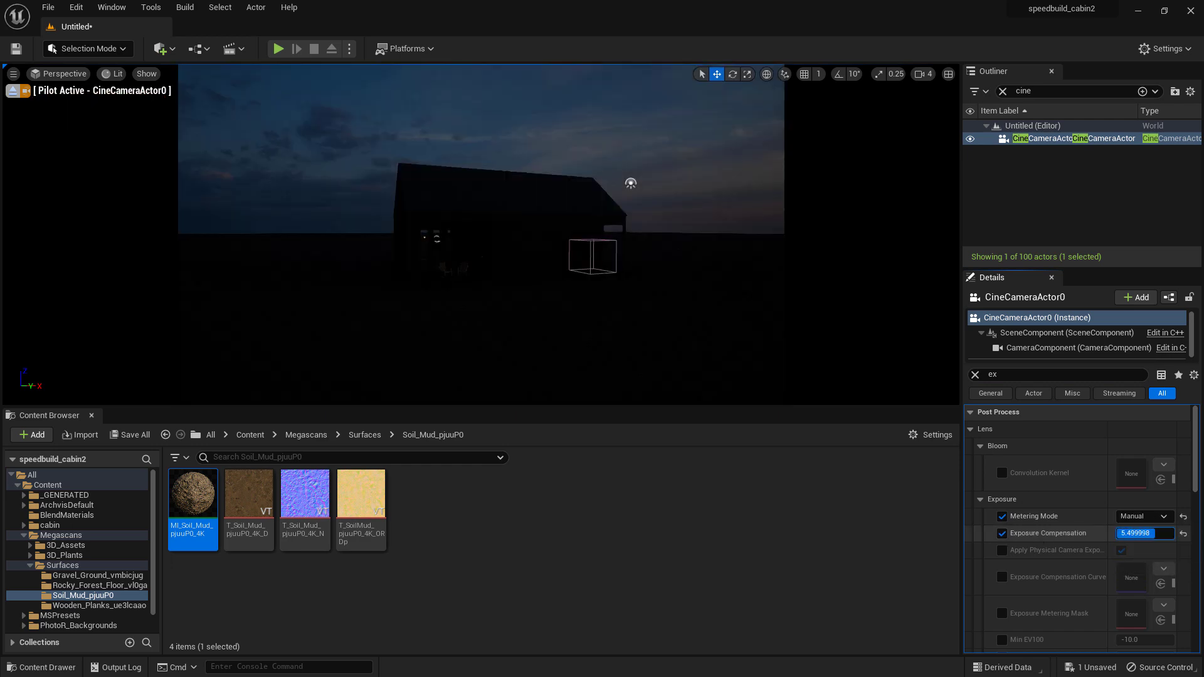
pyautogui.write('8.2')
pyautogui.press('Return')
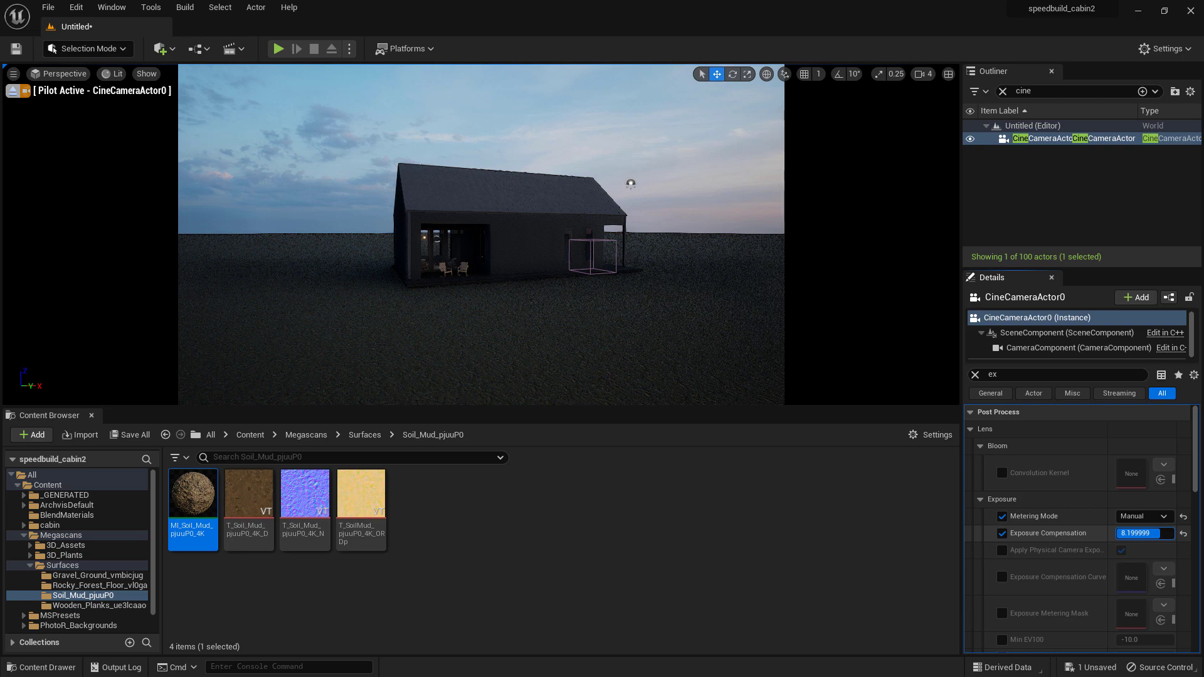
pyautogui.write('7.9')
pyautogui.press('Return')
pyautogui.write('8.5')
pyautogui.press('Return')
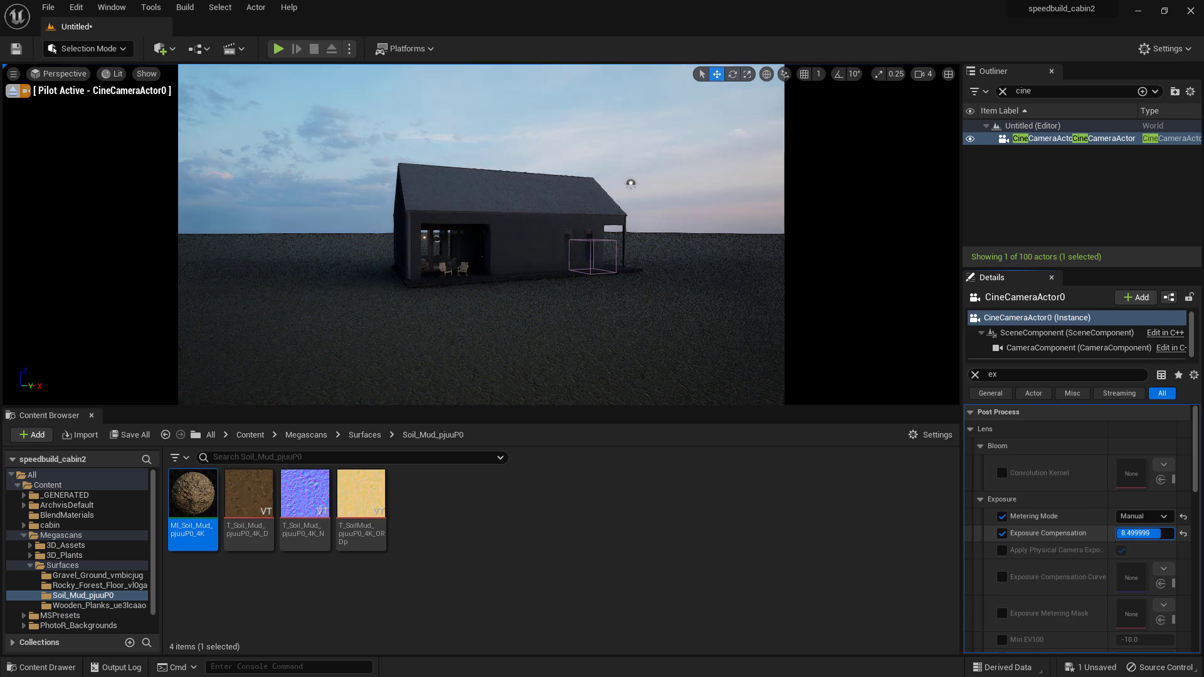
pyautogui.moveTo(1159, 533); pyautogui.dragTo(1161, 534)
# - Move the cine camera closer to the cabin's porch corner and set its Current Focal Length to about 18.7
pyautogui.press('a')
pyautogui.moveTo(526, 307); pyautogui.dragTo(552, 295, button='right')
pyautogui.press('w')
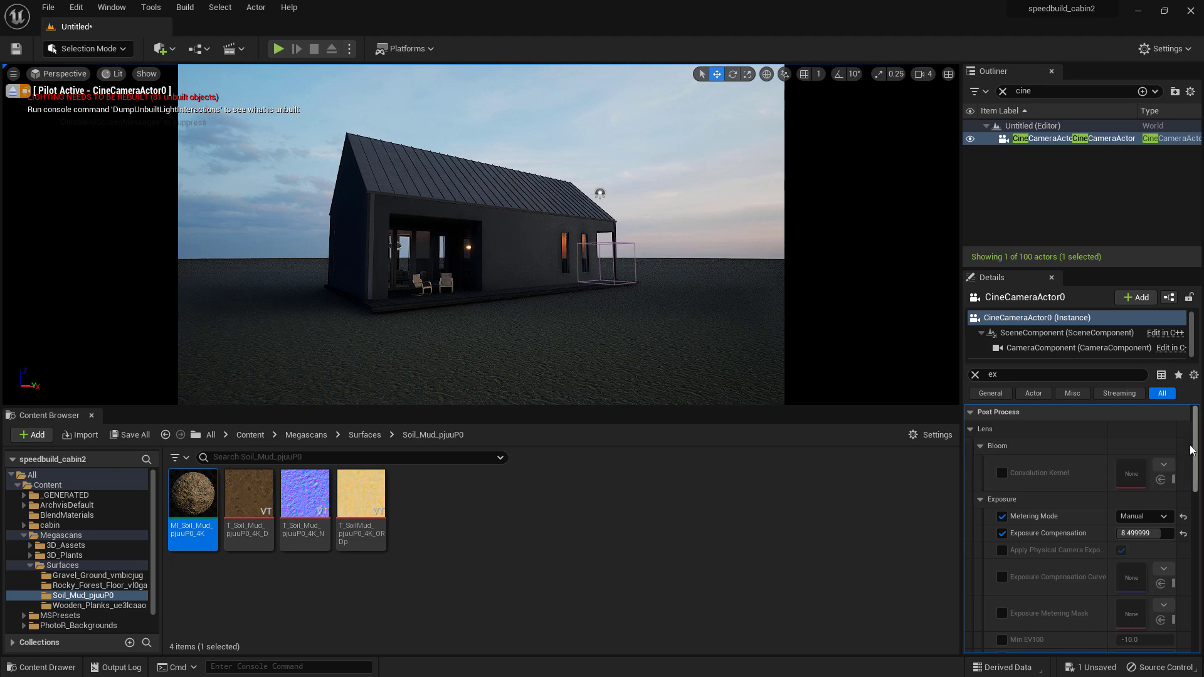
pyautogui.click(971, 430)
pyautogui.click(976, 375)
pyautogui.moveTo(1145, 595); pyautogui.dragTo(1161, 596)
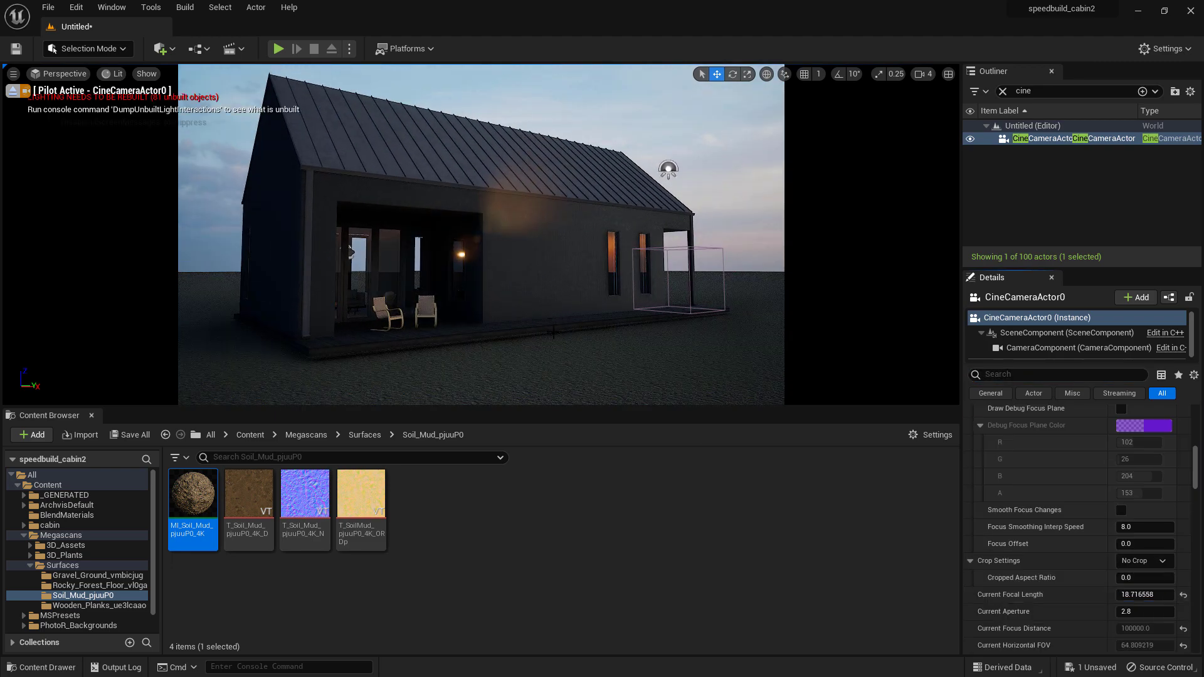
# - Reframe the cine camera slightly farther back so the whole cabin fits with open ground in front
pyautogui.moveTo(576, 297)
pyautogui.mouseDown(button='right')
pyautogui.moveTo(569, 309)
pyautogui.moveTo(584, 309)
pyautogui.mouseUp(button='right')
pyautogui.press('s')
pyautogui.press('s')
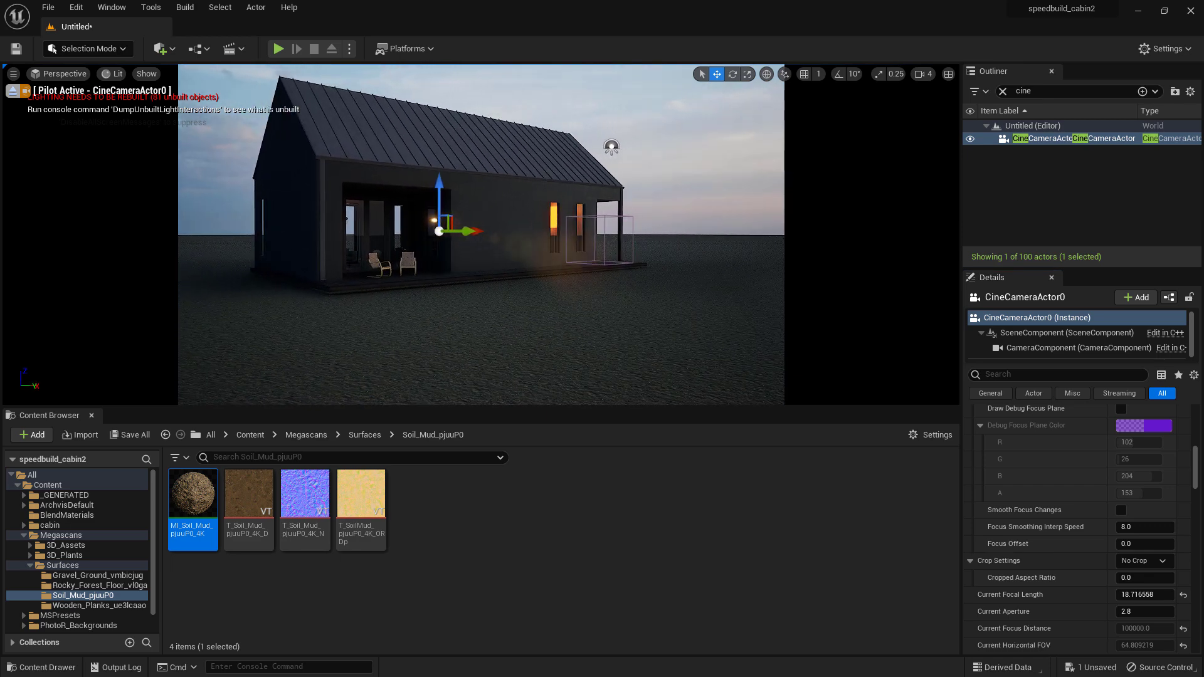
pyautogui.moveTo(568, 254); pyautogui.dragTo(553, 245, button='middle')
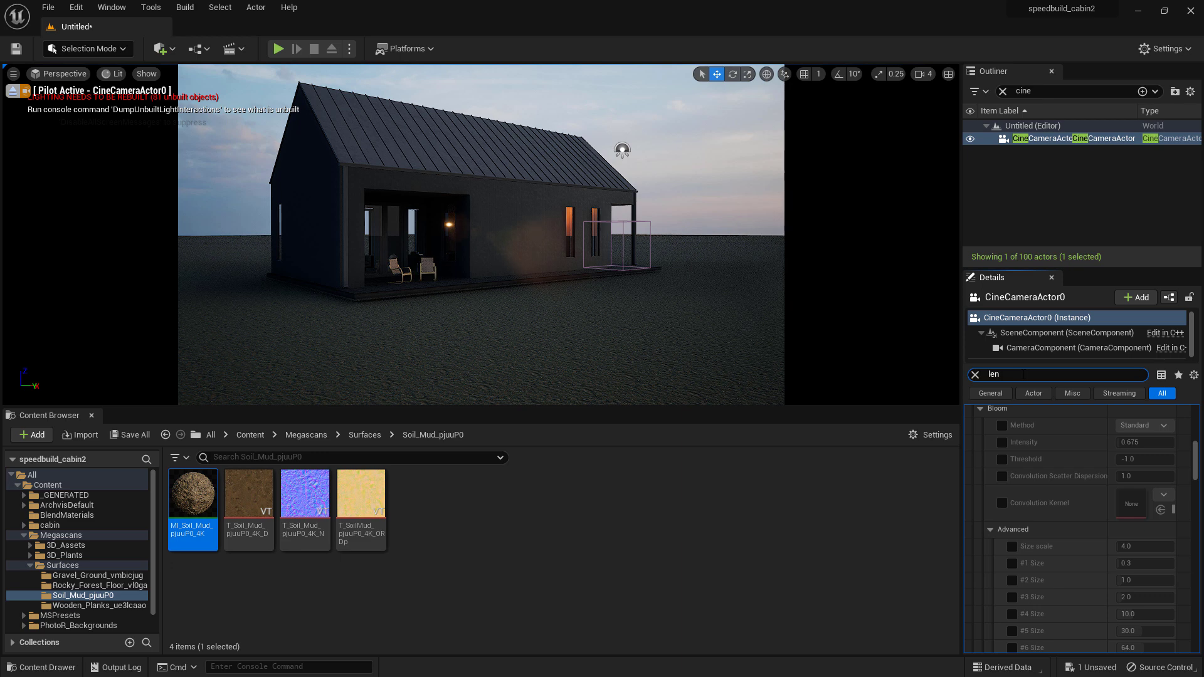
# - Enable the camera's Bloom Method and Intensity overrides, keeping Standard and setting the intensity to 0.08
pyautogui.click(1003, 425)
pyautogui.click(1002, 442)
pyautogui.moveTo(1126, 443); pyautogui.dragTo(1159, 442)
pyautogui.write('0.56')
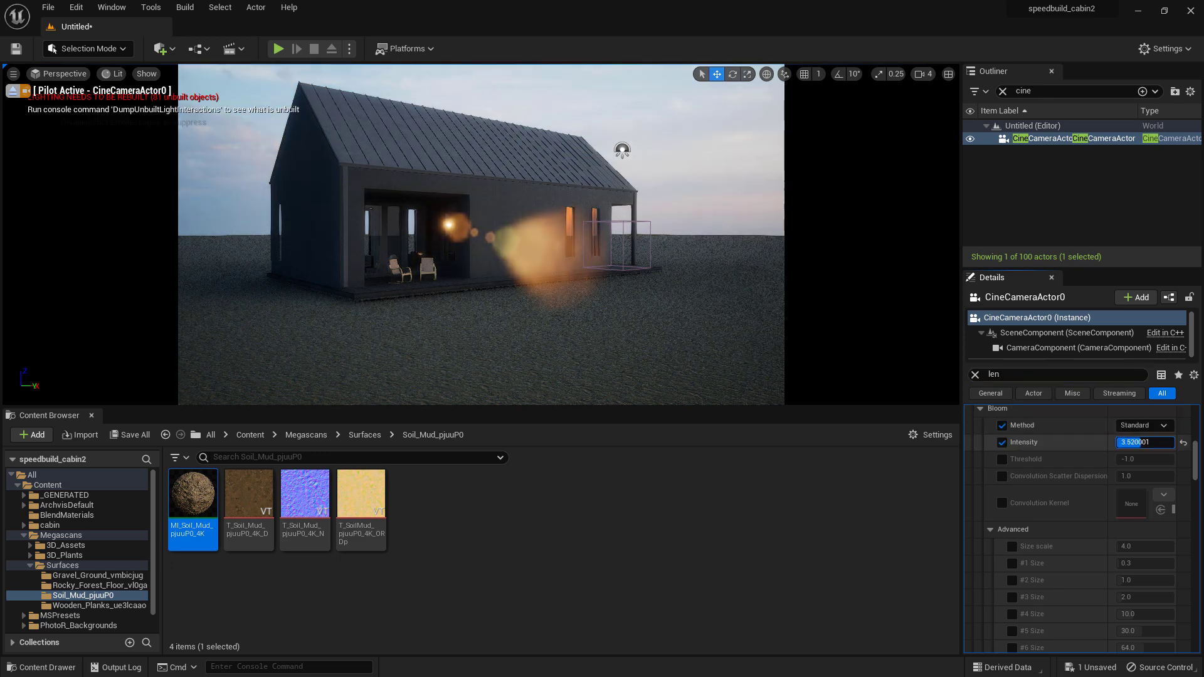
pyautogui.press('Return')
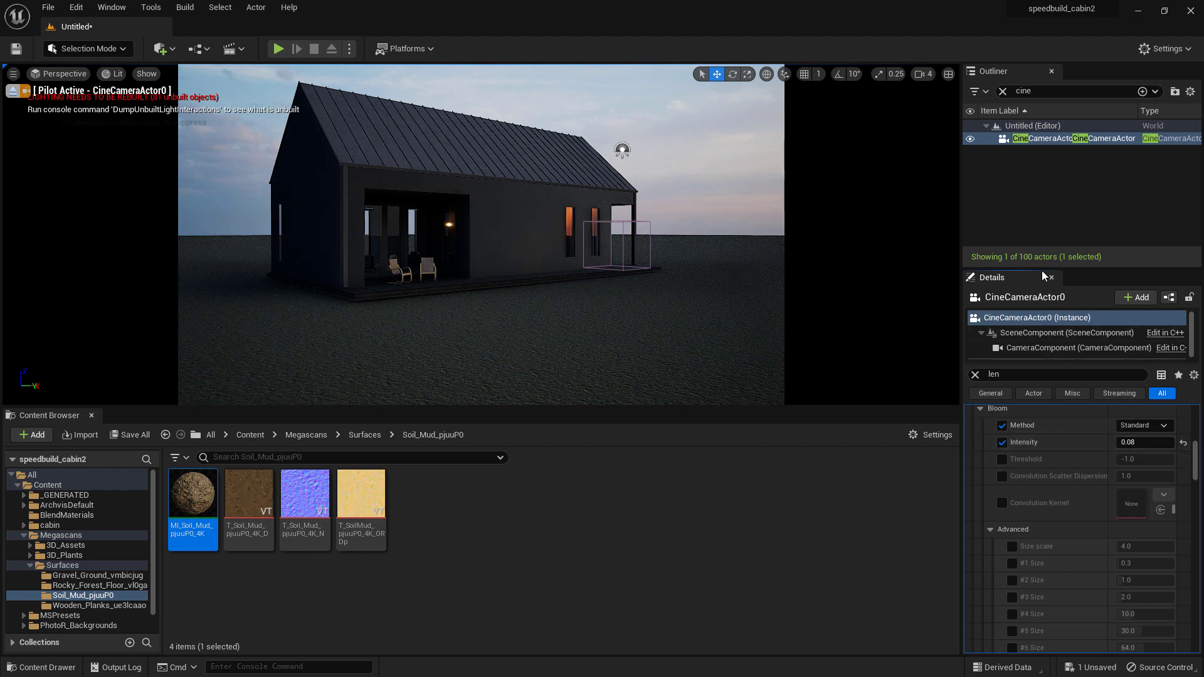
# - Tilt the camera slightly upward and rotate the HDRI Backdrop until the sun sits behind the cabin's far end
pyautogui.moveTo(719, 218); pyautogui.dragTo(720, 211, button='right')
pyautogui.click(719, 218)
pyautogui.press('e')
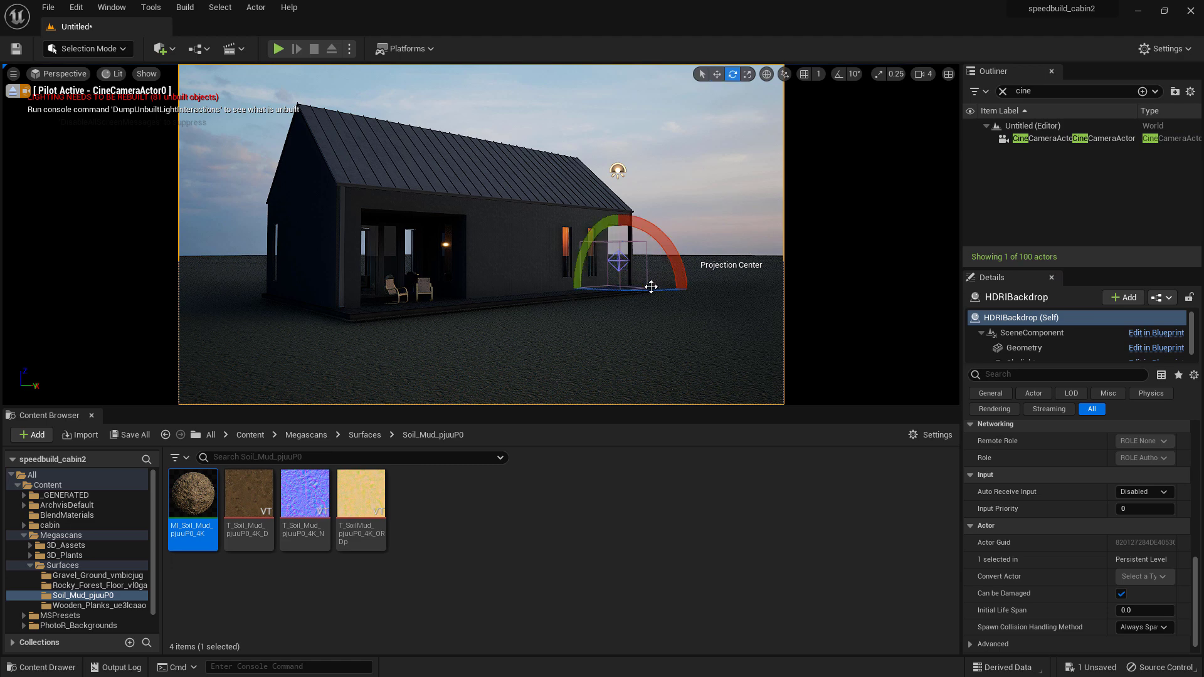
pyautogui.moveTo(638, 290); pyautogui.dragTo(601, 288)
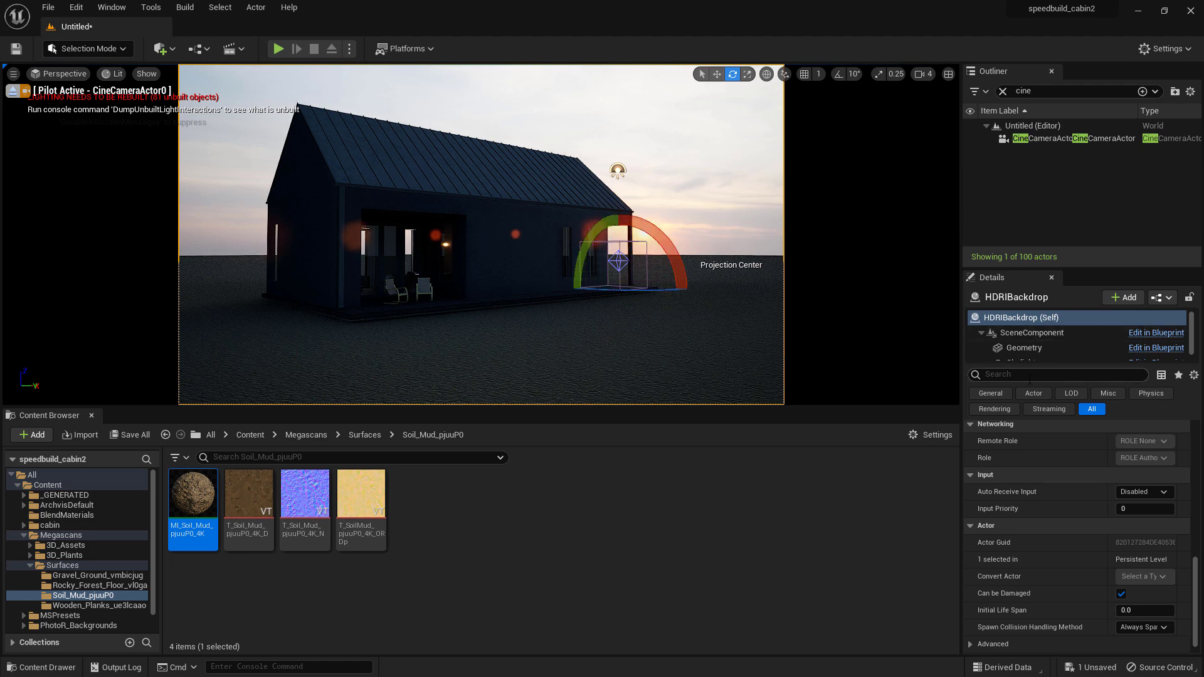
# - Find the cine camera's Lens Flares settings and reduce the flare Intensity to 0.32
pyautogui.click(1025, 138)
pyautogui.click(1016, 375)
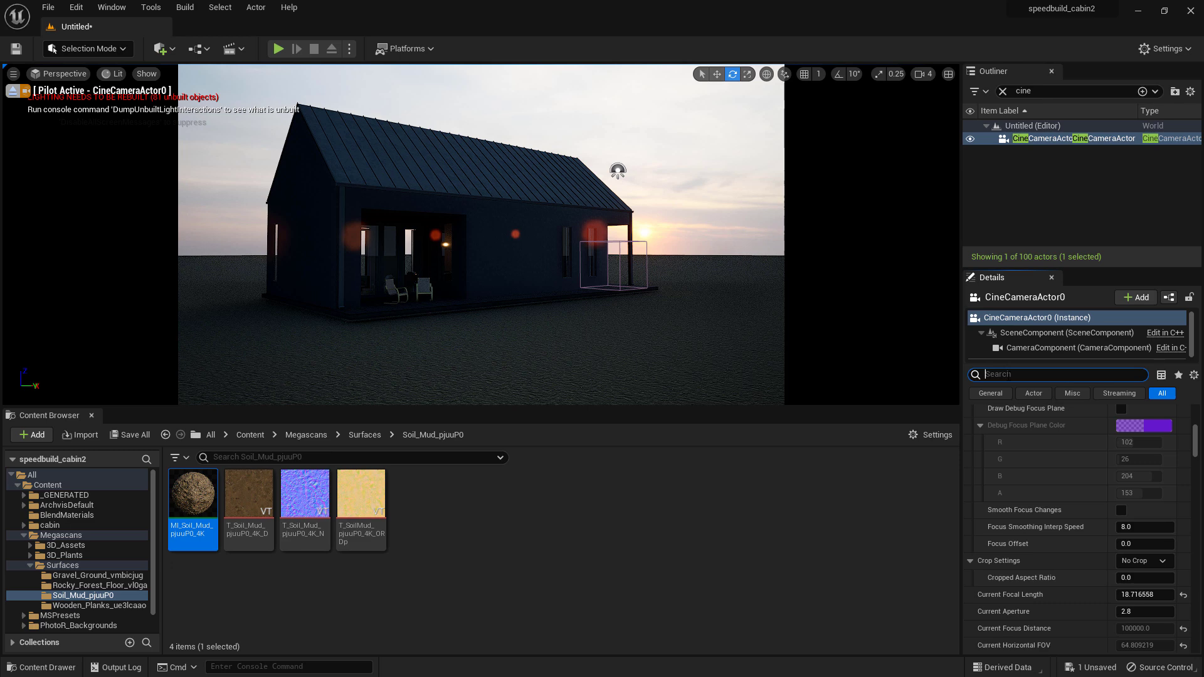
pyautogui.write('lens')
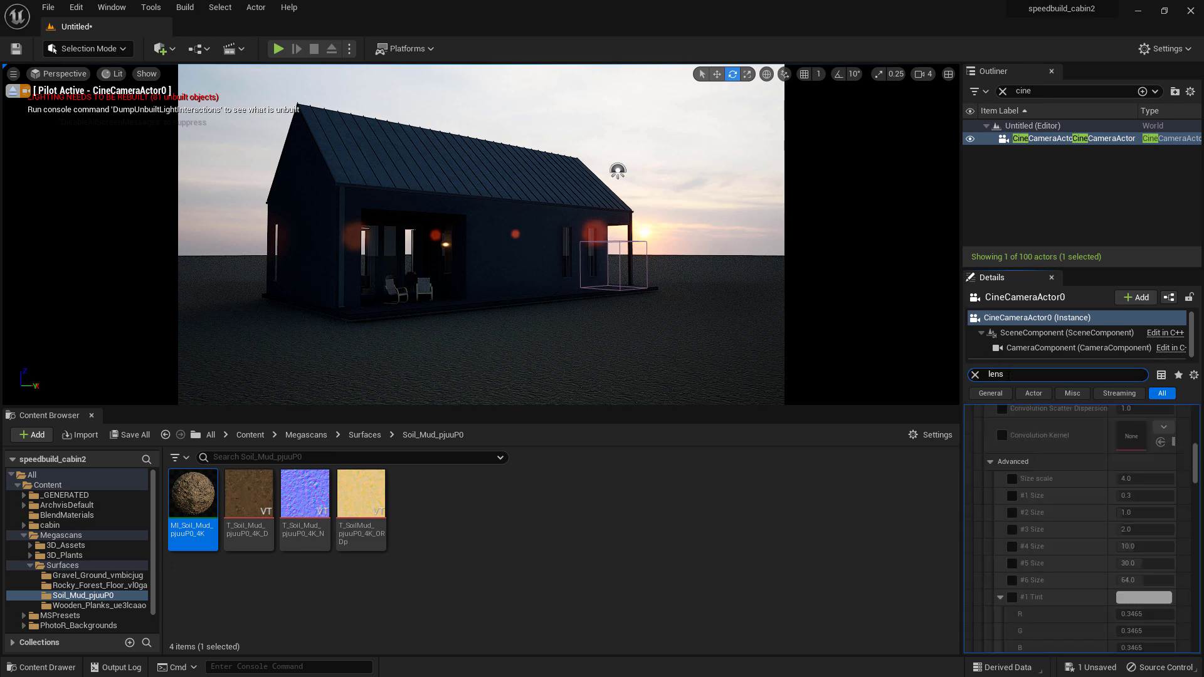
pyautogui.scroll(5, 1175, 465)
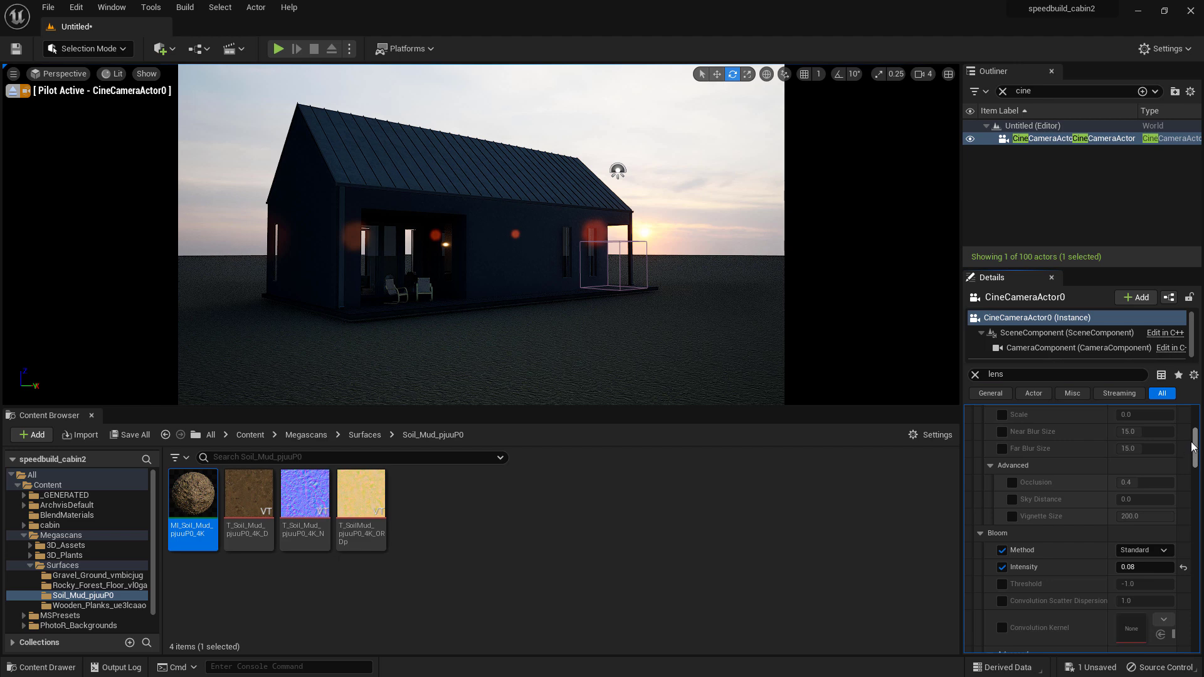
pyautogui.scroll(3, 1194, 446)
pyautogui.click(1001, 375)
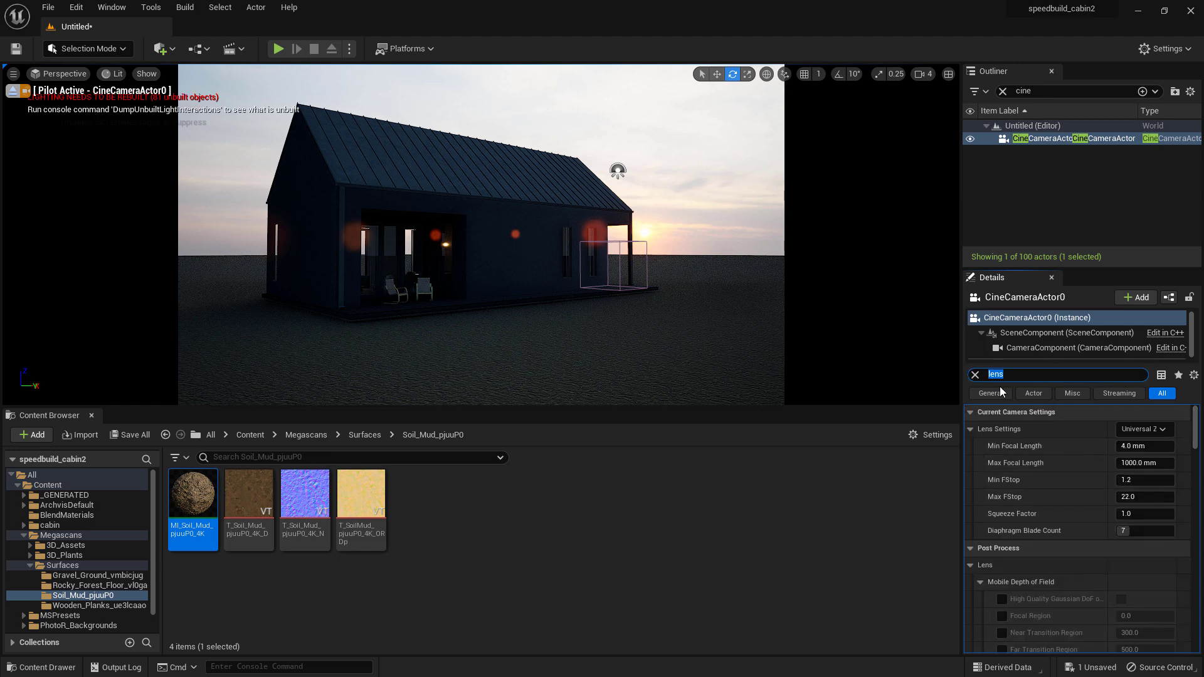
pyautogui.write('flare')
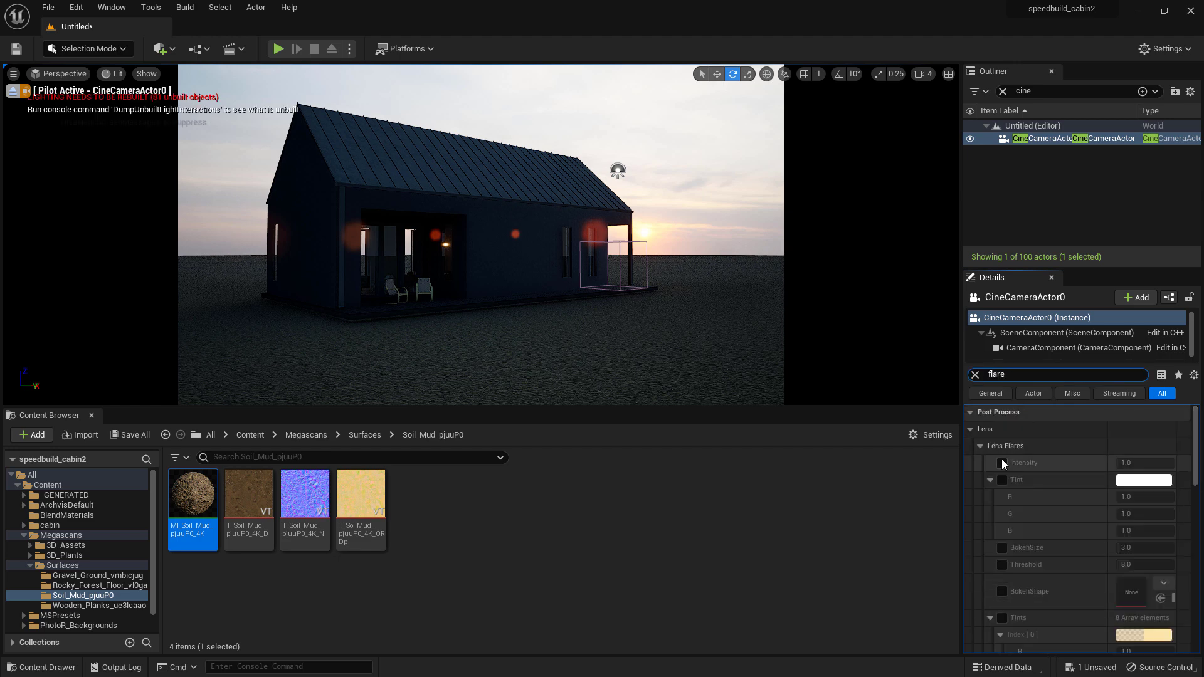
pyautogui.moveTo(1127, 464)
pyautogui.mouseDown()
pyautogui.moveTo(1171, 464)
pyautogui.moveTo(1118, 464)
pyautogui.mouseUp()
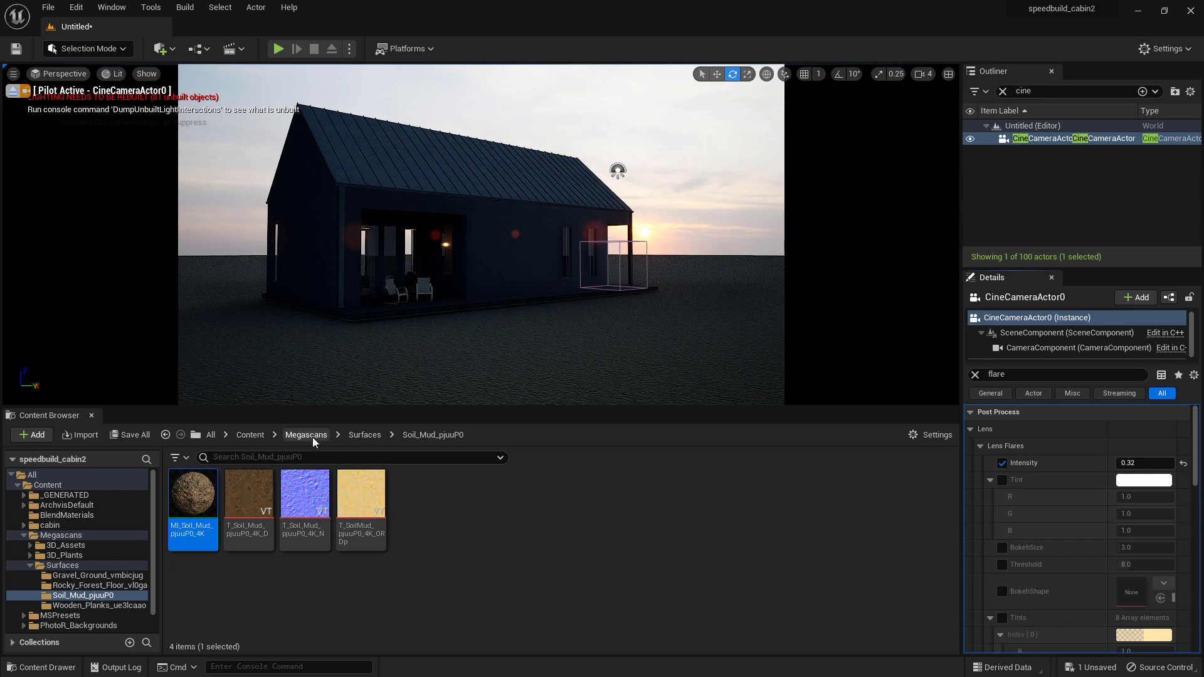
# - Try the kloppenheim_01_puresky_4k_copy and industrial_sunset_puresky_4k cubemaps on the HDRI Backdrop, and restore industrial_sunset_02_puresky_4k
pyautogui.click(248, 435)
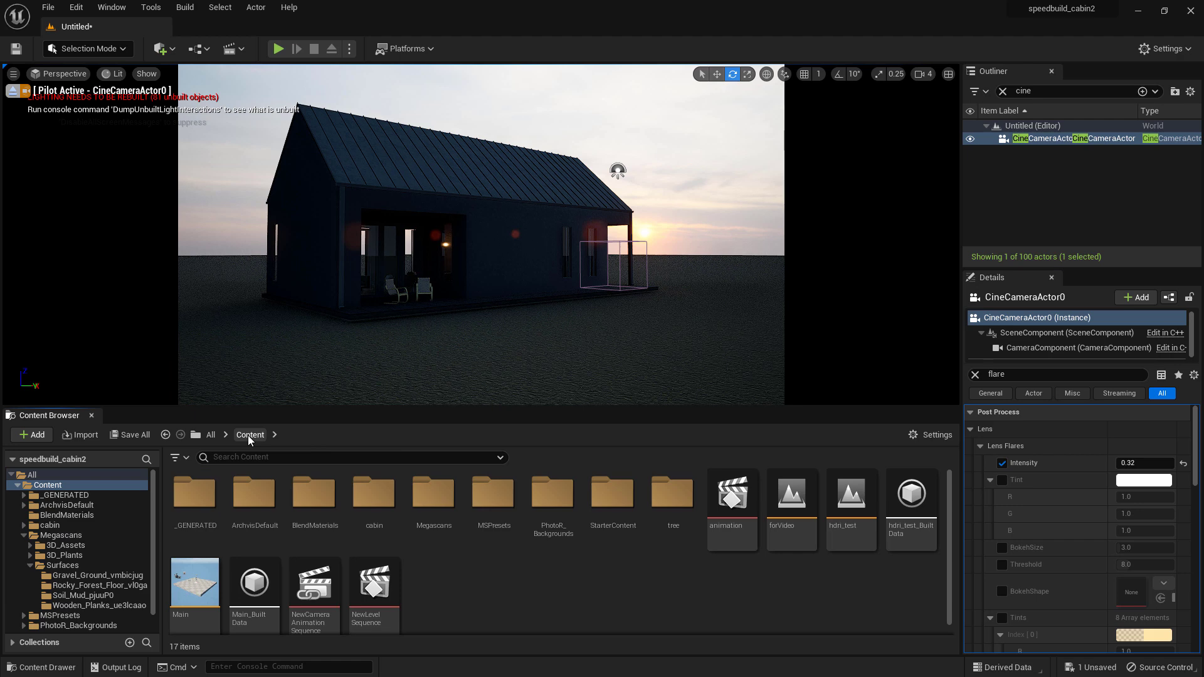
pyautogui.click(210, 436)
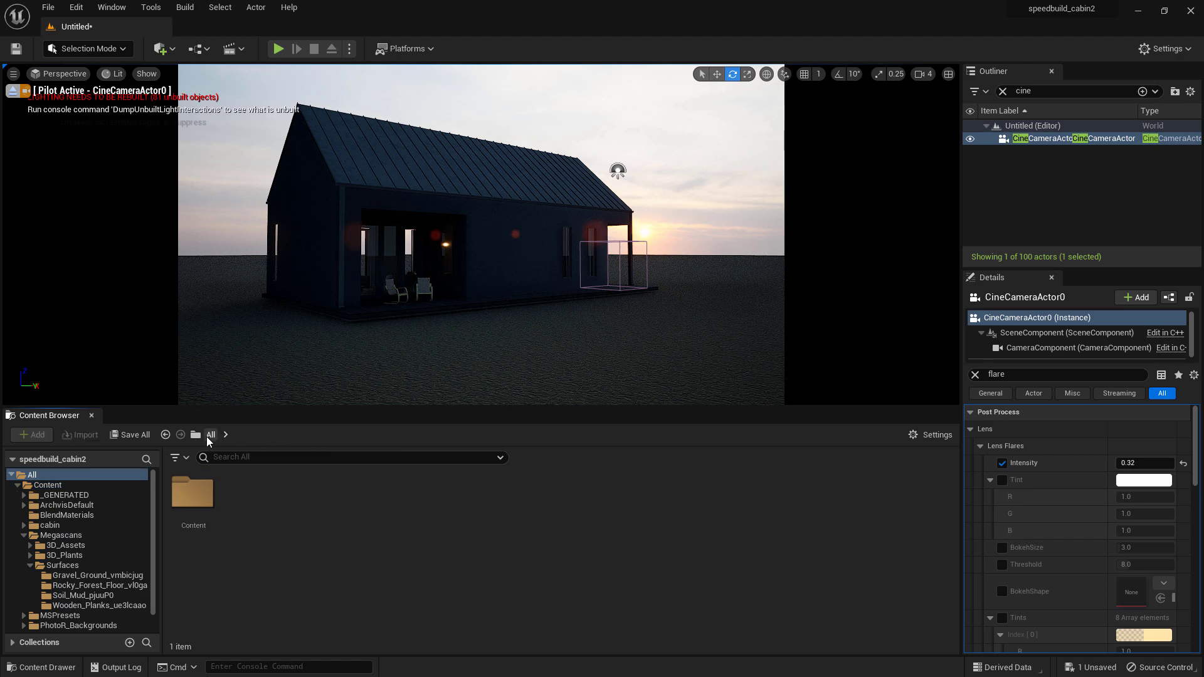
pyautogui.doubleClick(192, 493)
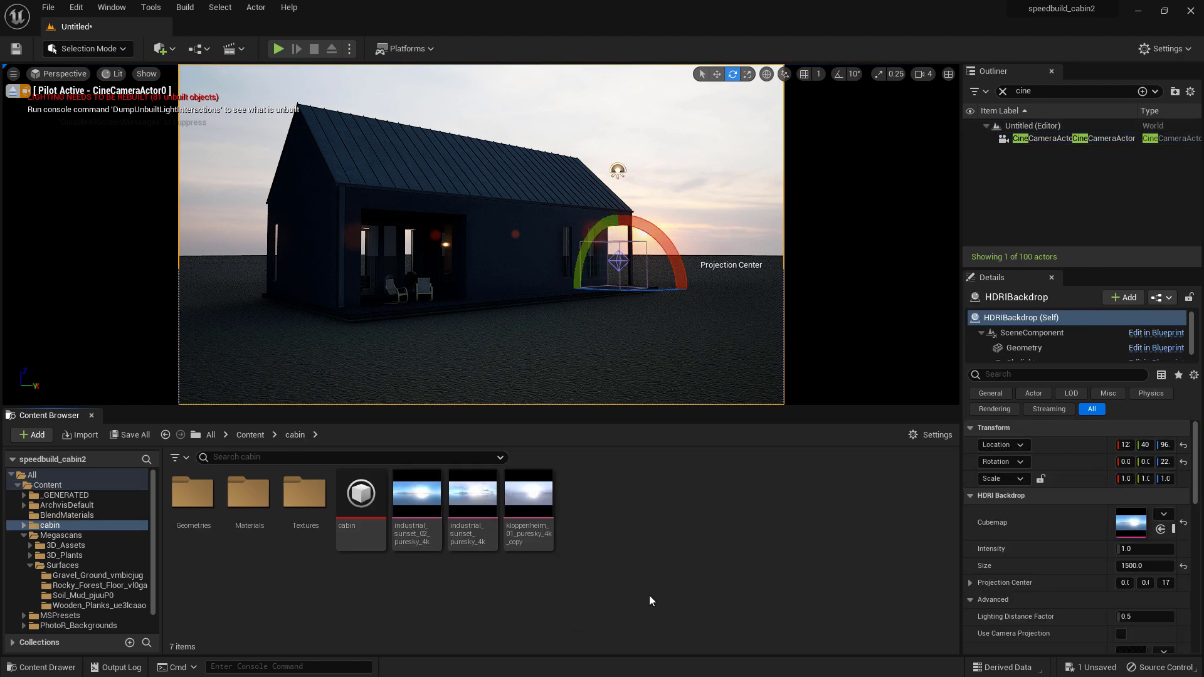
pyautogui.moveTo(529, 496); pyautogui.dragTo(1138, 530)
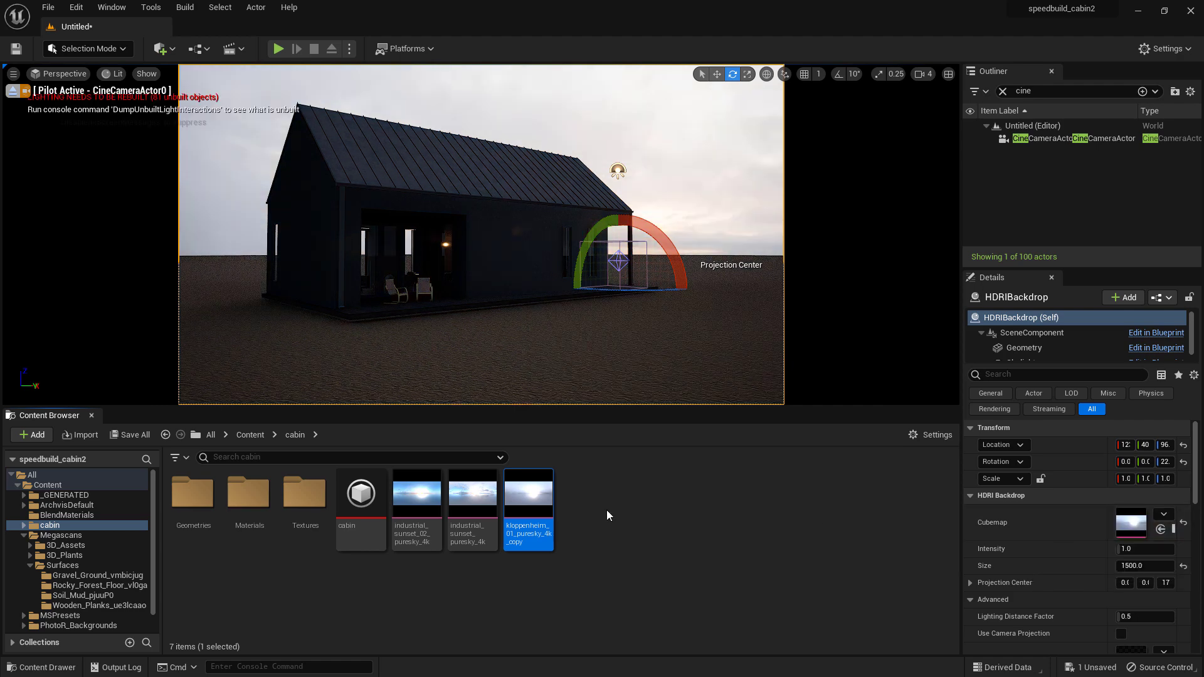
pyautogui.moveTo(473, 496); pyautogui.dragTo(1143, 526)
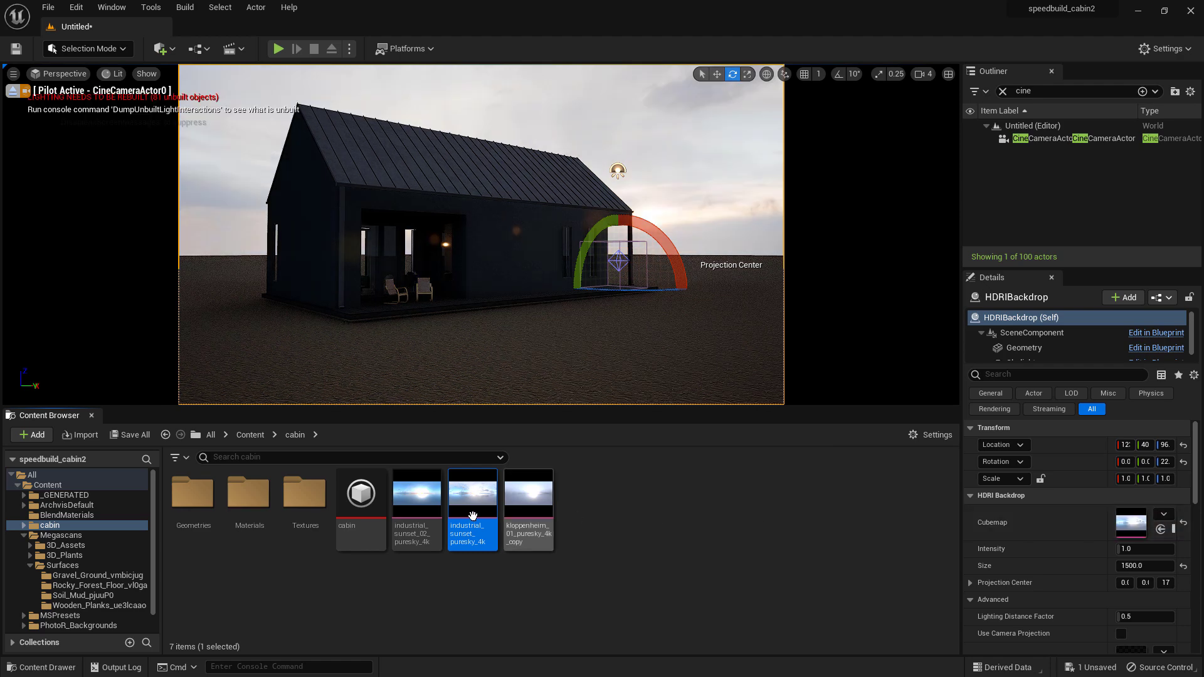
pyautogui.moveTo(417, 499); pyautogui.dragTo(1128, 522)
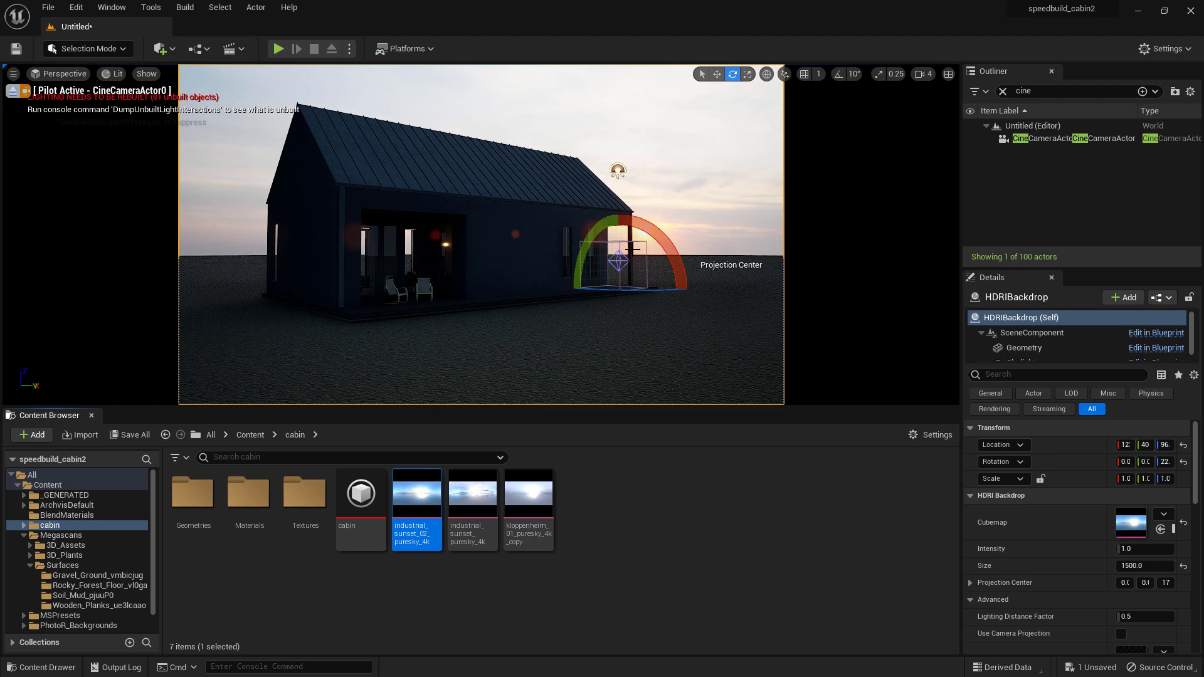
# - Add an Exponential Height Fog actor on the ground beside the cabin's far end
pyautogui.click(206, 50)
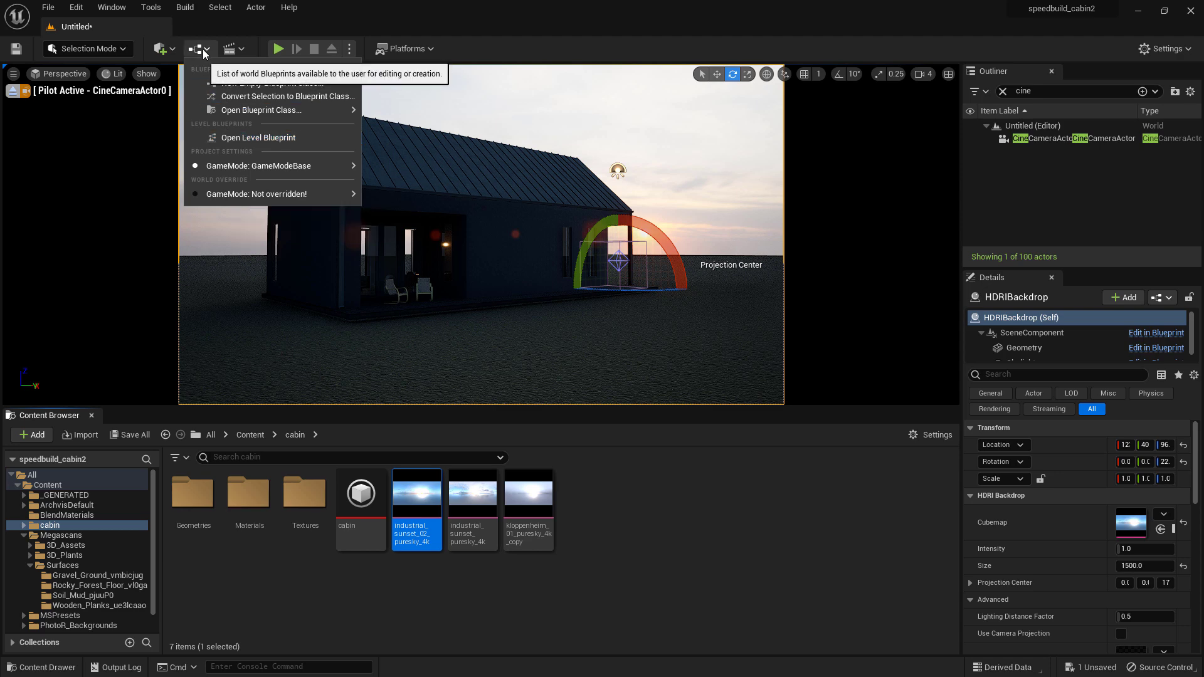
pyautogui.click(162, 49)
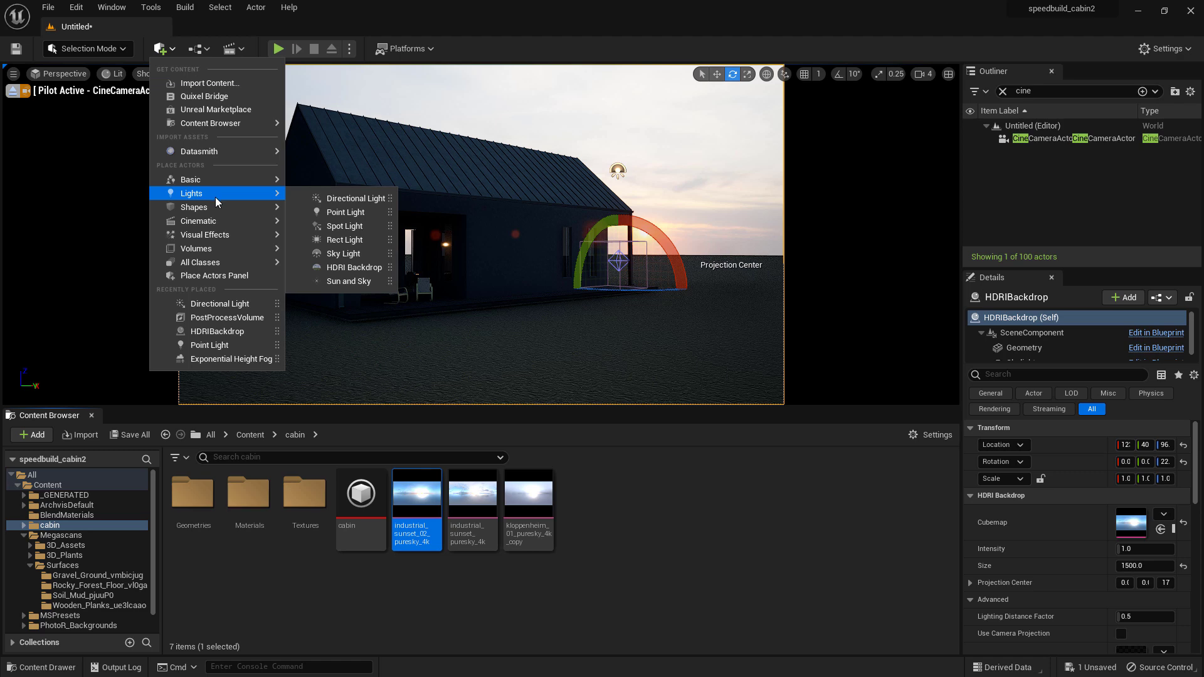
pyautogui.moveTo(227, 234)
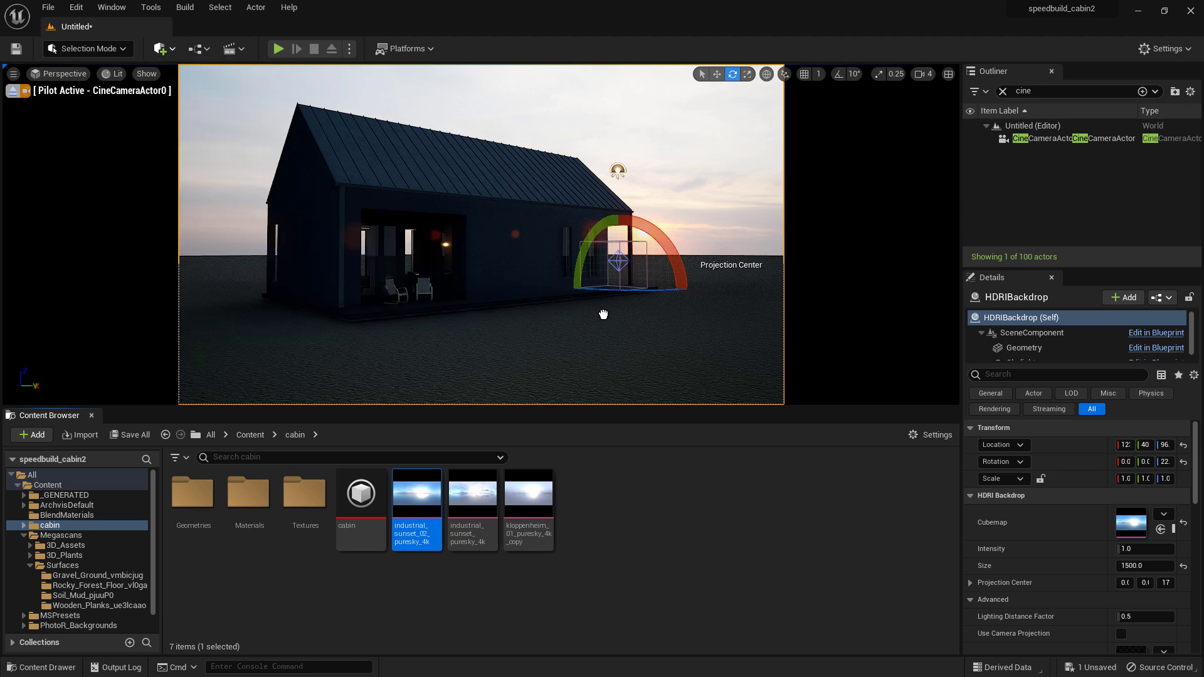
pyautogui.moveTo(603, 314); pyautogui.dragTo(671, 312)
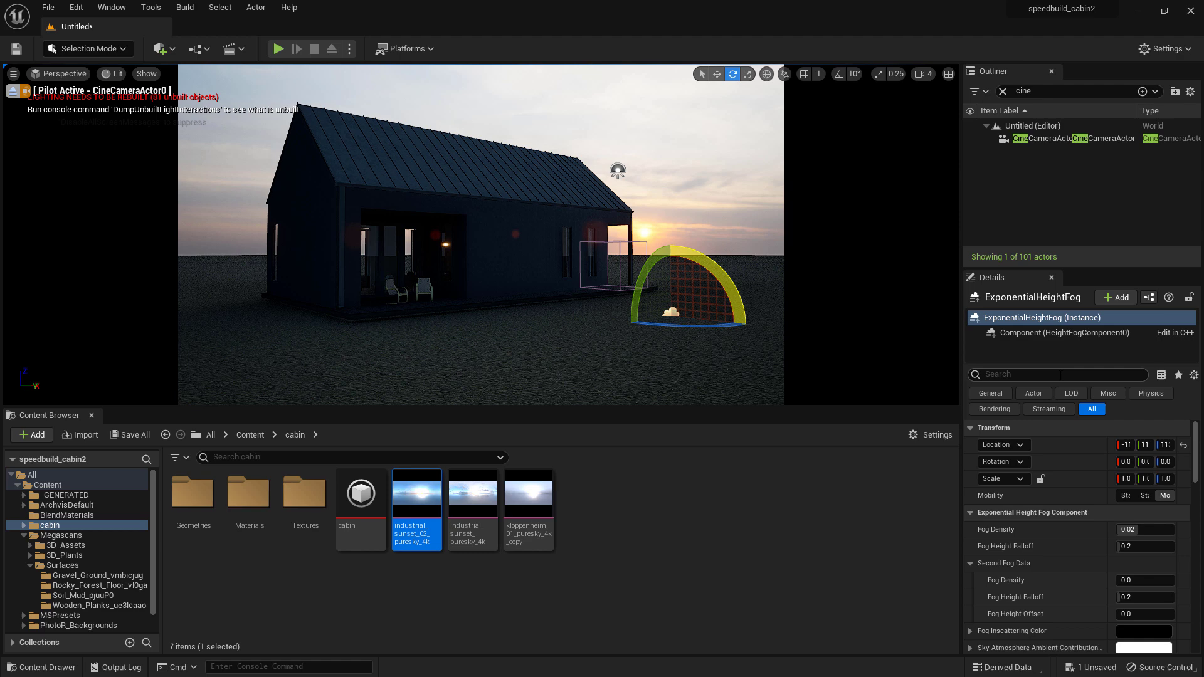
# - Enable Volumetric Fog on the height fog and raise its Scattering Distribution
pyautogui.click(1003, 92)
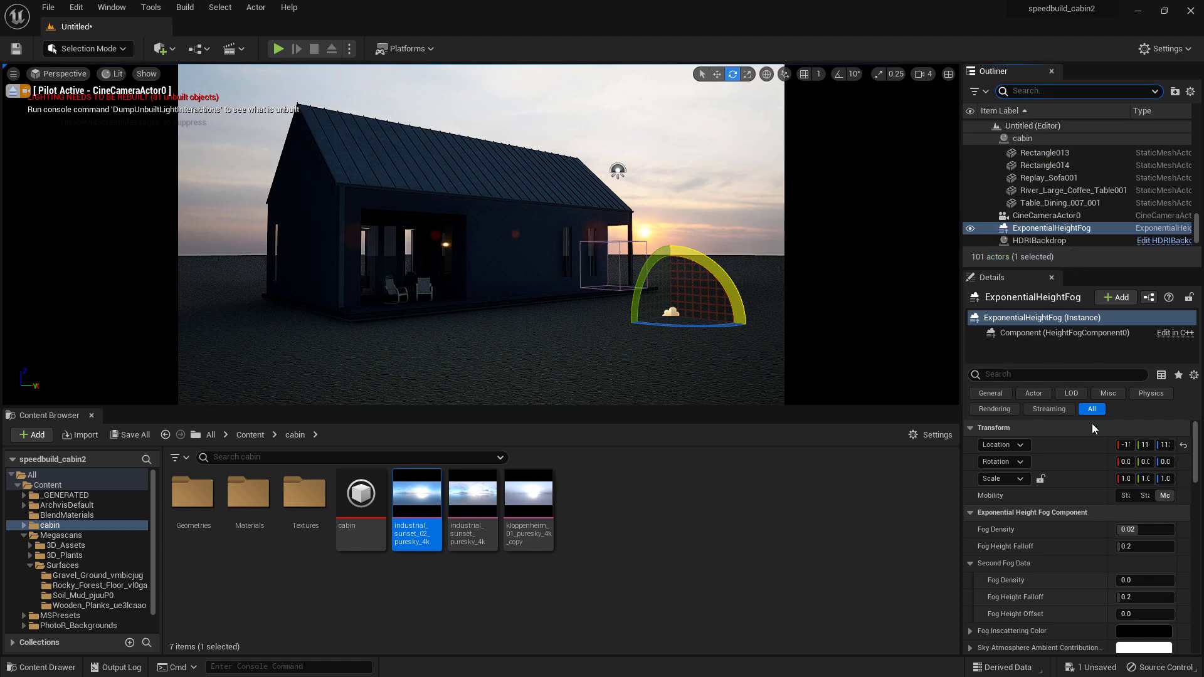
pyautogui.click(1044, 375)
pyautogui.write('volu')
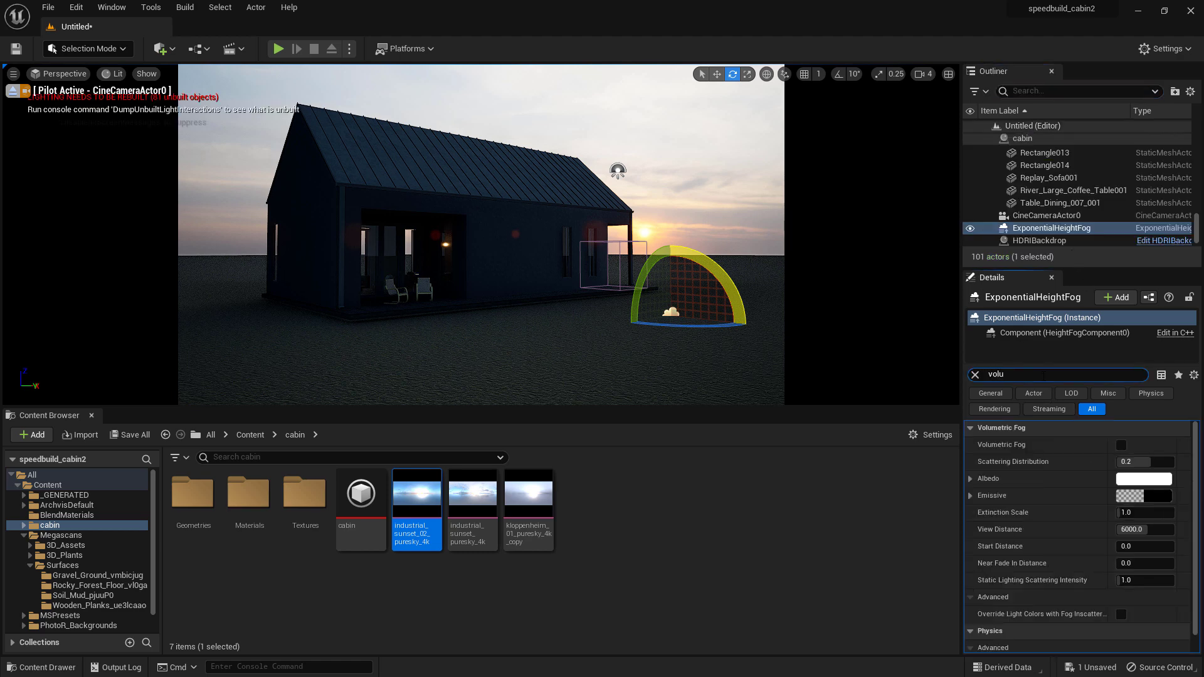
pyautogui.click(1121, 445)
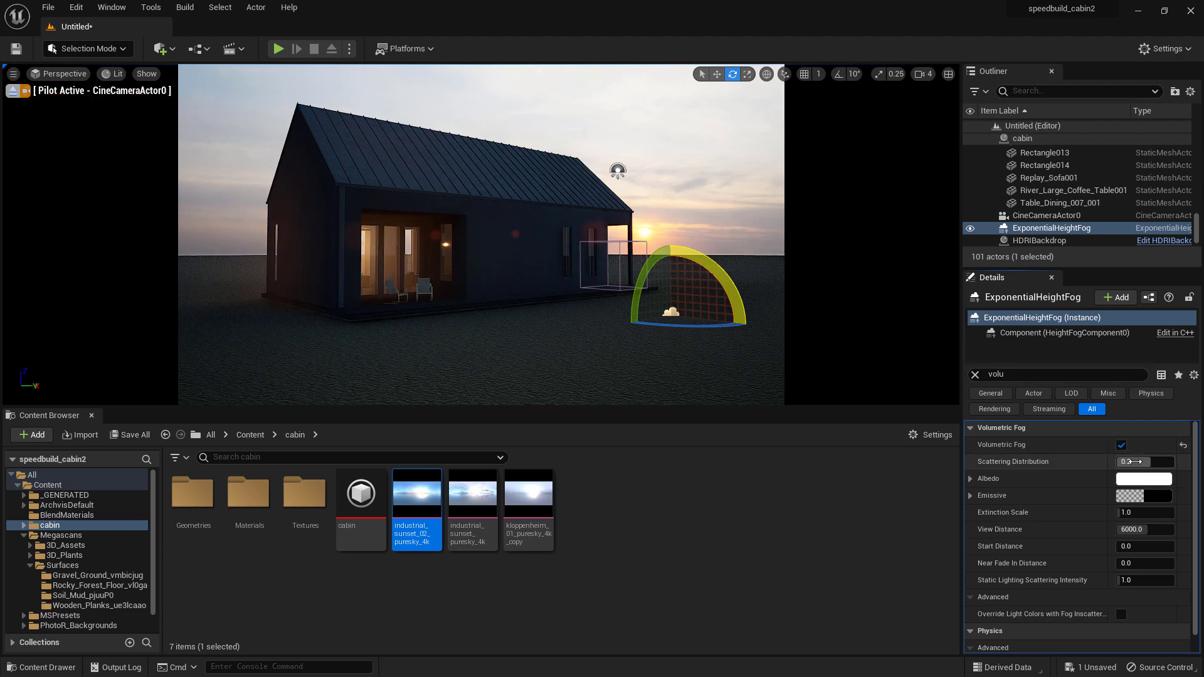
pyautogui.moveTo(1134, 462); pyautogui.dragTo(1160, 462)
pyautogui.click(975, 374)
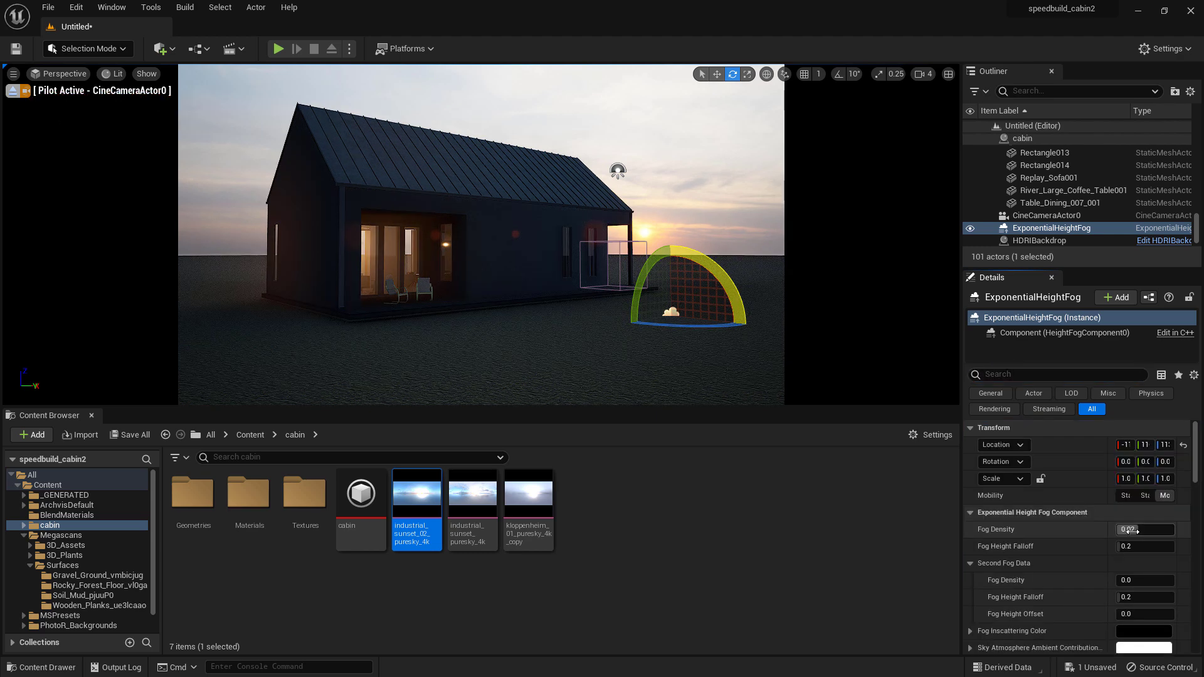
# - Try a Fog Density of 0.2 on the height fog, settle on 0.05, and raise Fog Height Falloff to about 0.32
pyautogui.click(1129, 530)
pyautogui.write('0.2')
pyautogui.press('Return')
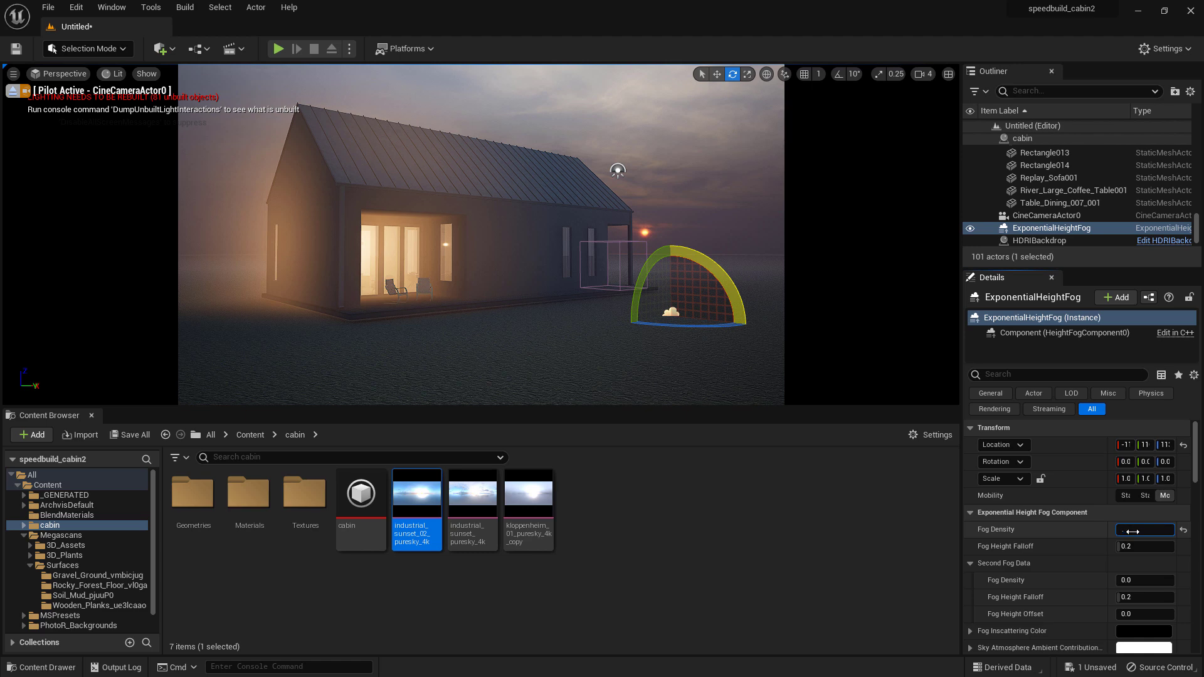
pyautogui.write('.05')
pyautogui.press('Return')
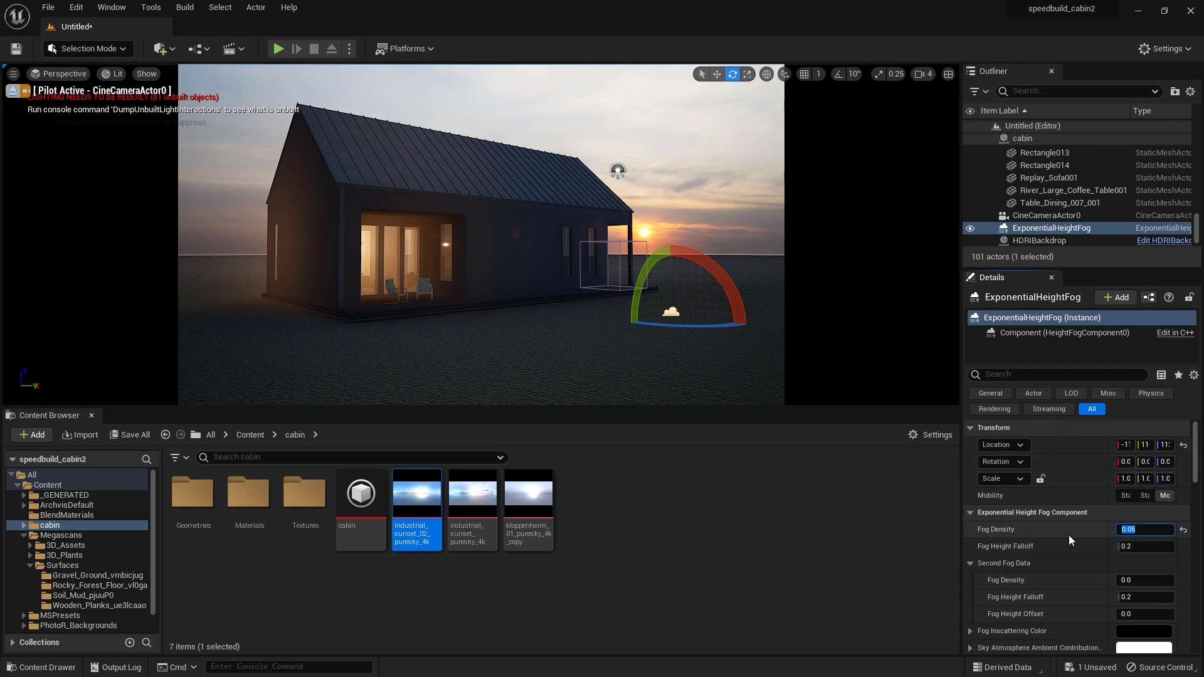
pyautogui.moveTo(1122, 547)
pyautogui.mouseDown()
pyautogui.moveTo(1175, 547)
pyautogui.moveTo(1122, 546)
pyautogui.mouseUp()
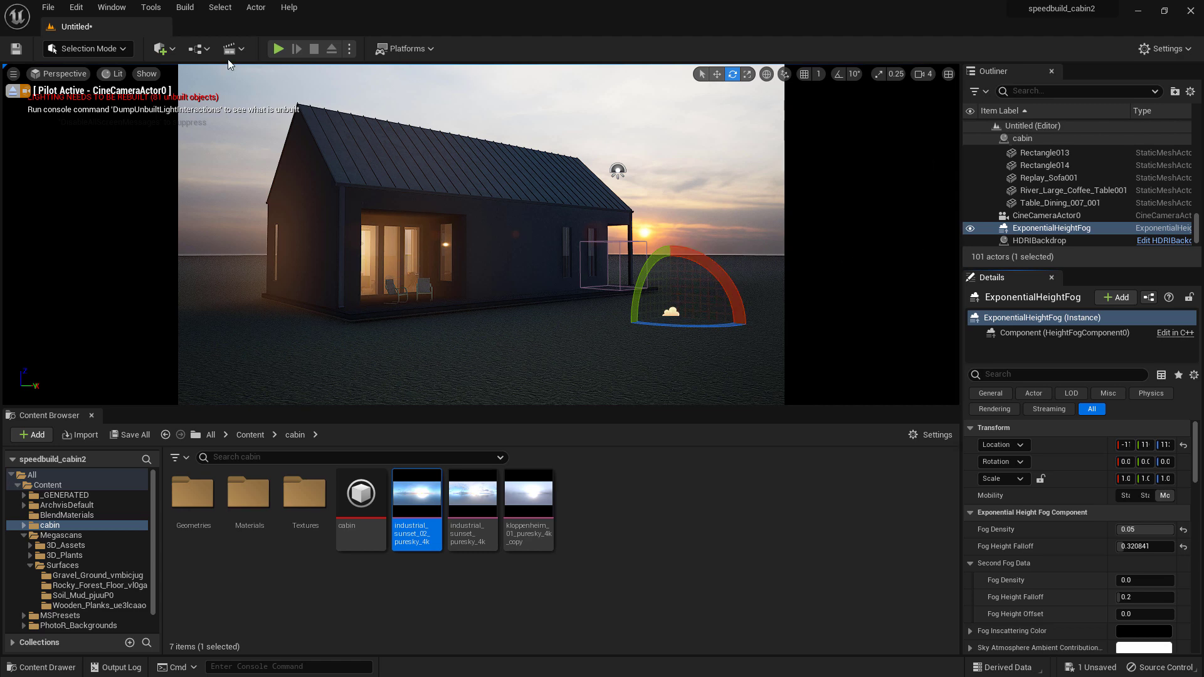
# - Filter the scene actors by "pend" and hide the pendant's Datasmith area light
pyautogui.click(201, 53)
pyautogui.click(201, 53)
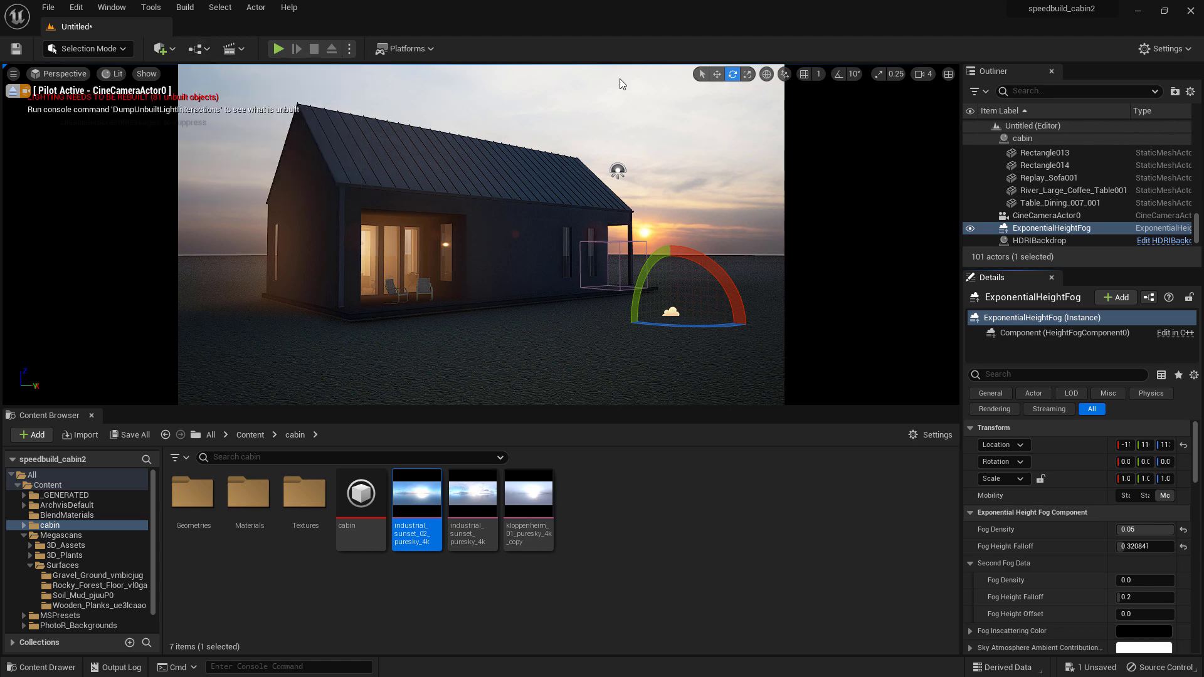
pyautogui.click(1032, 94)
pyautogui.write('pne')
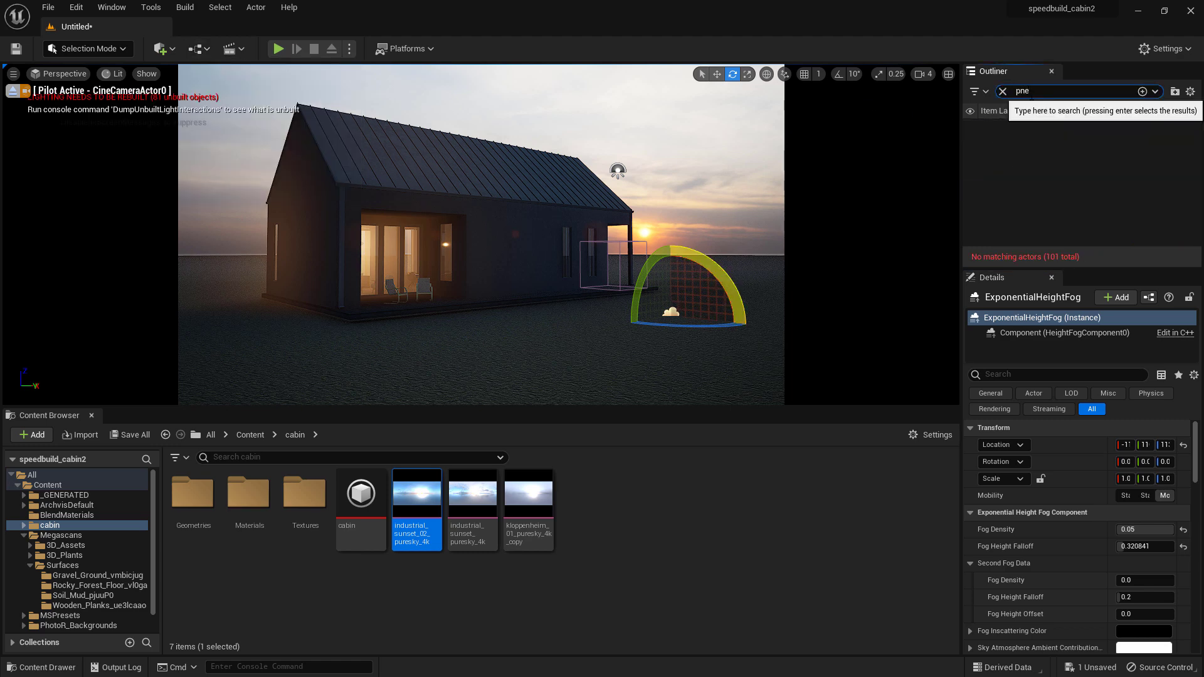
pyautogui.press('BackSpace')
pyautogui.press('BackSpace')
pyautogui.write('end')
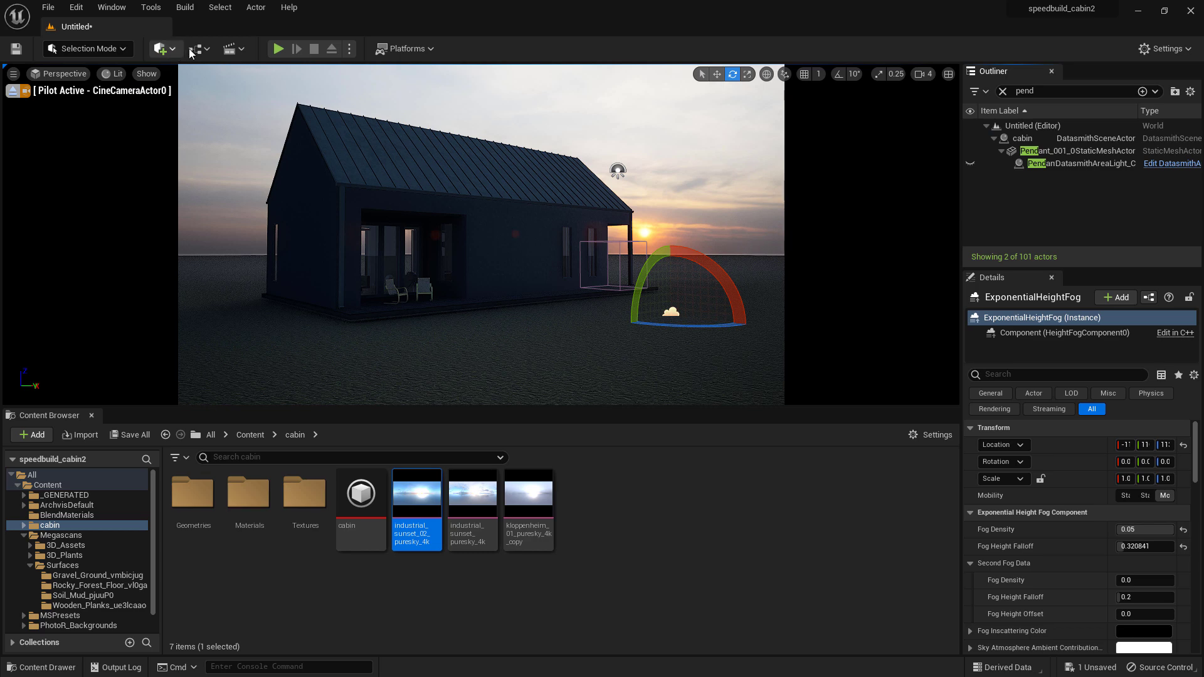
# - Add a Spot Light under the front porch roof, above the two chairs
pyautogui.click(162, 48)
pyautogui.moveTo(191, 194)
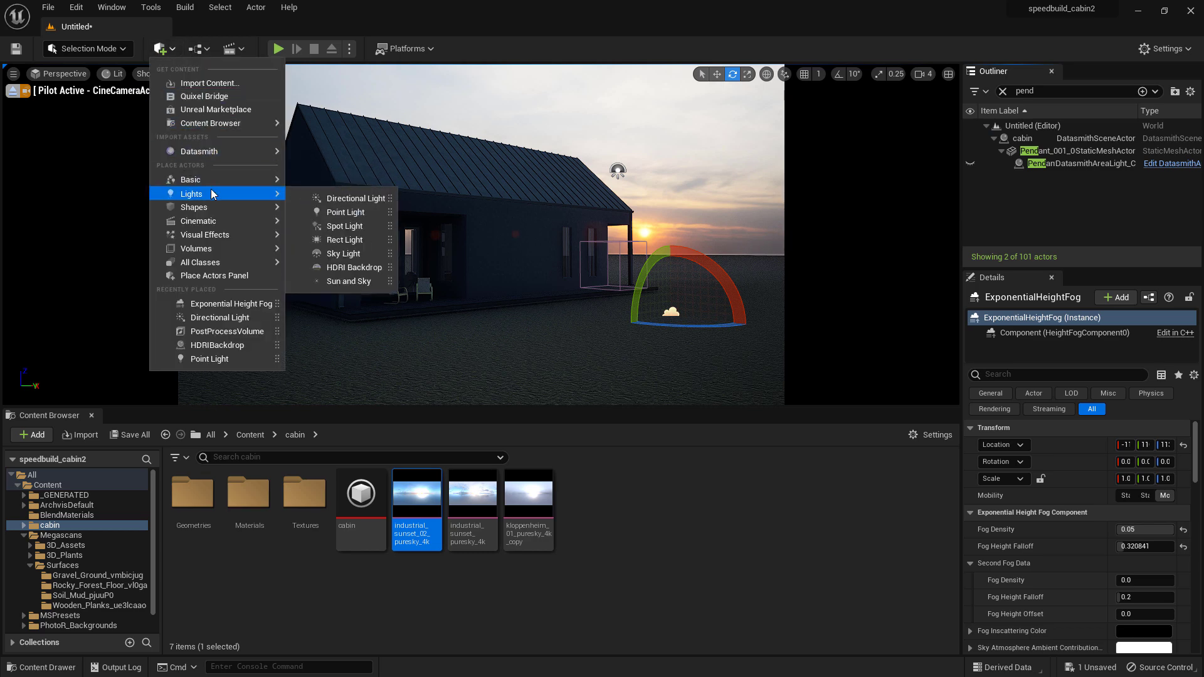
pyautogui.click(455, 227)
pyautogui.moveTo(461, 227); pyautogui.dragTo(454, 227)
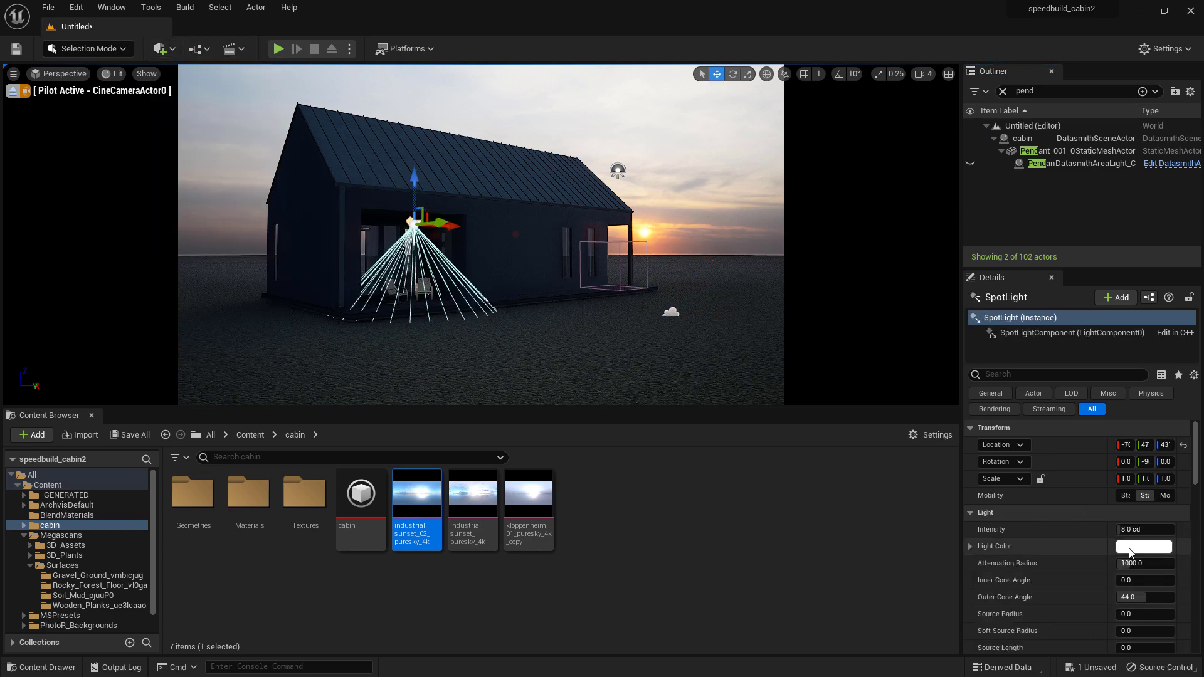
# - Enable Use Temperature on the spot light at 3000 and raise its Intensity to about 69 cd
pyautogui.scroll(-3, 1125, 564)
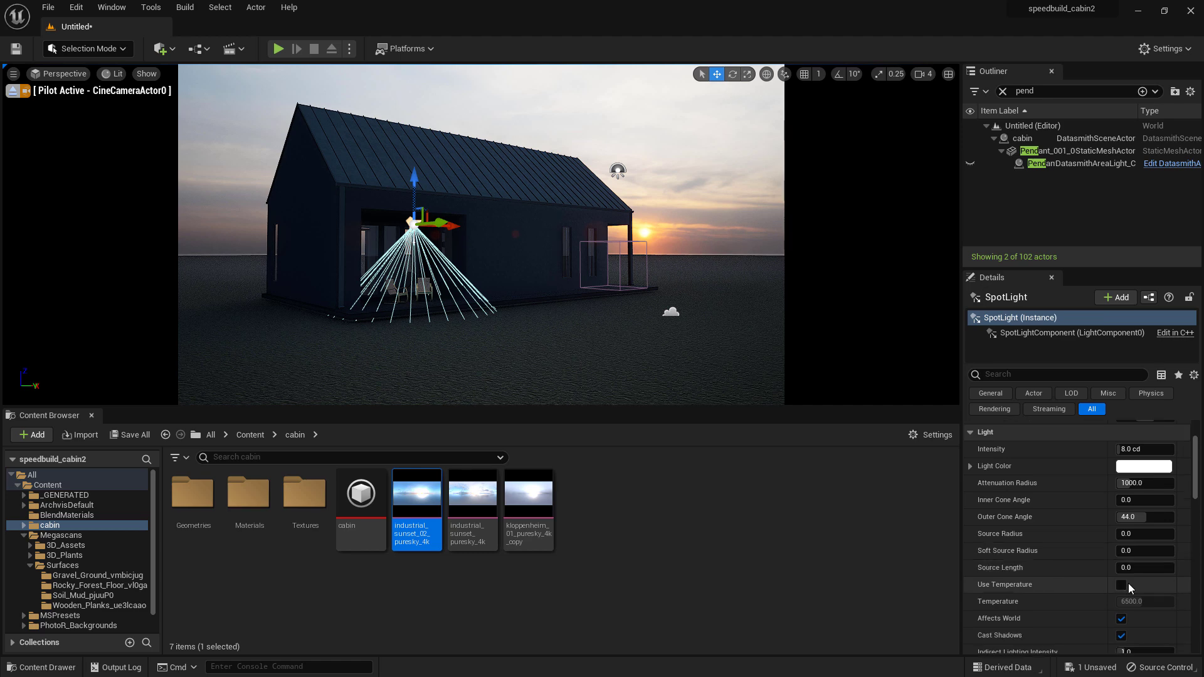
pyautogui.click(1121, 585)
pyautogui.click(1152, 602)
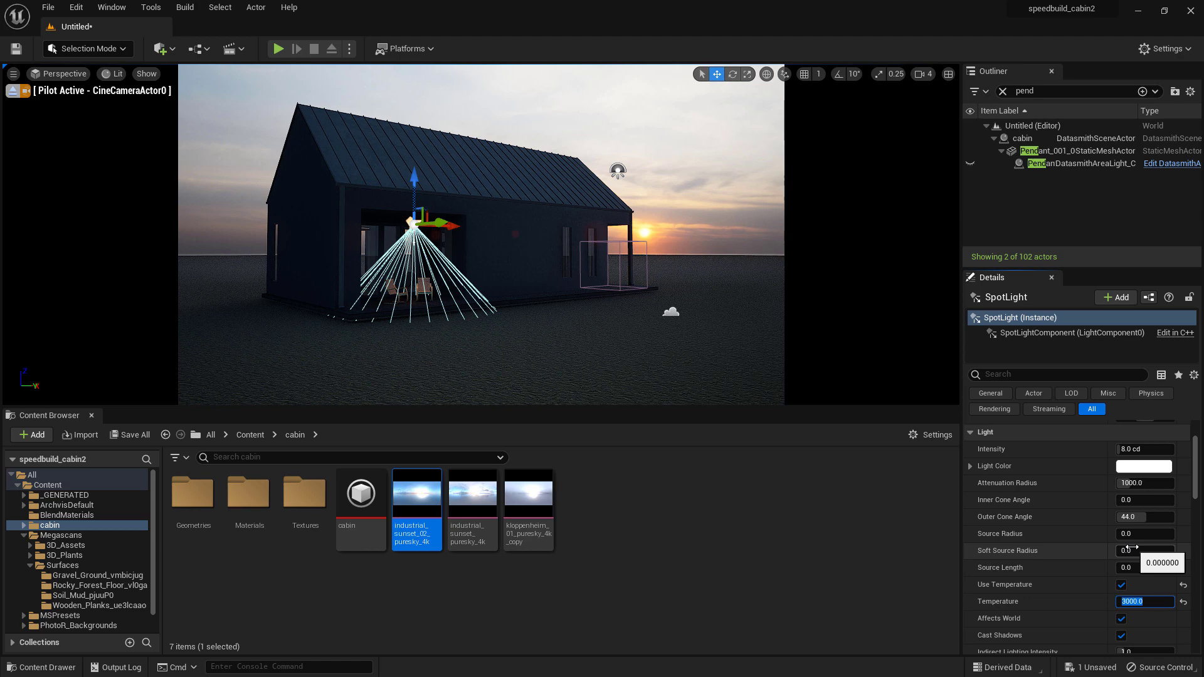
pyautogui.scroll(2, 1138, 504)
pyautogui.moveTo(1138, 504); pyautogui.dragTo(1166, 504)
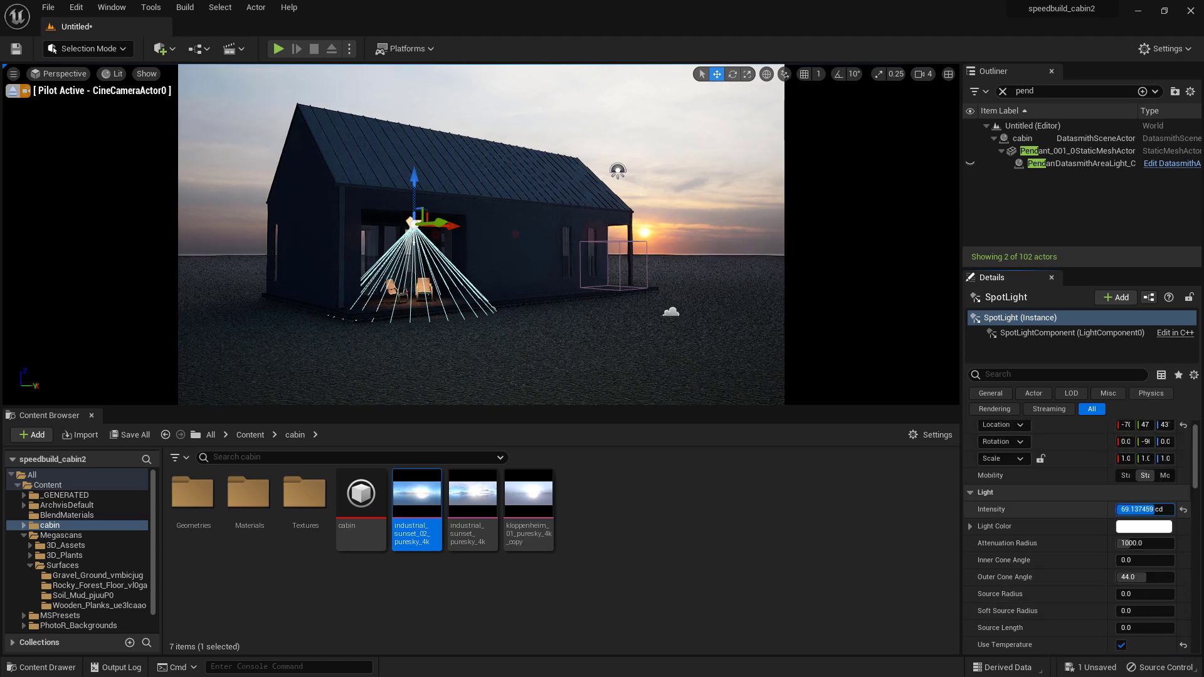
# - Find the Exponential Height Fog actor and set its Fog Density to 0.1
pyautogui.click(1041, 91)
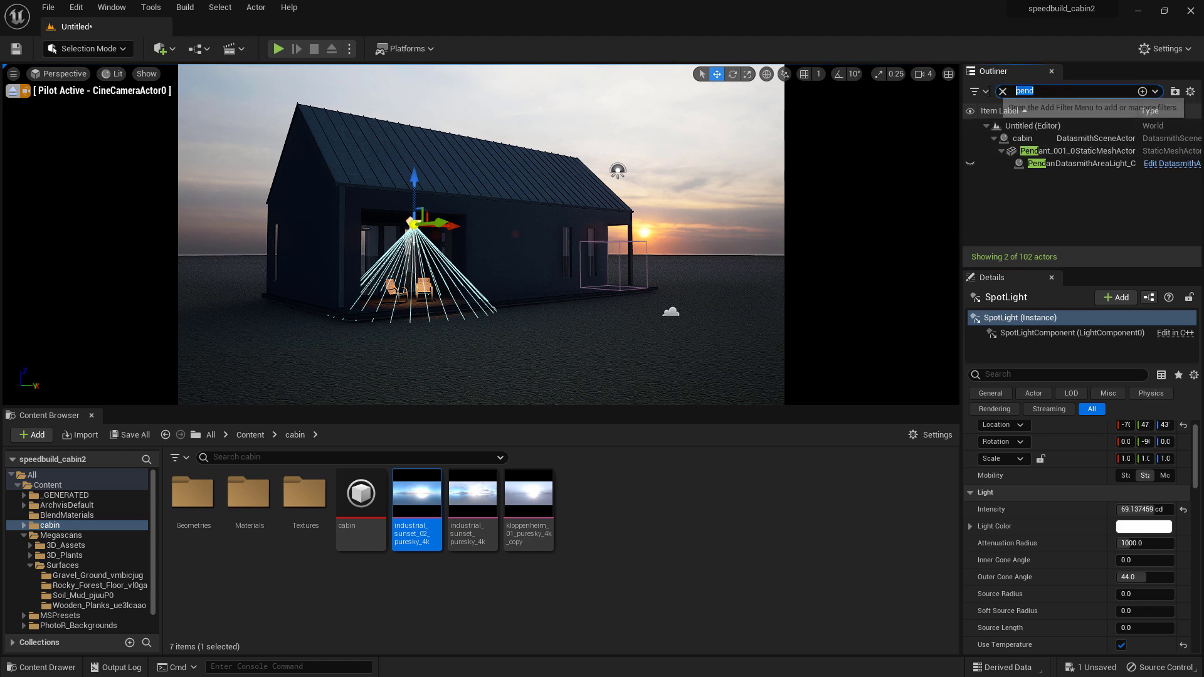
pyautogui.write('fog')
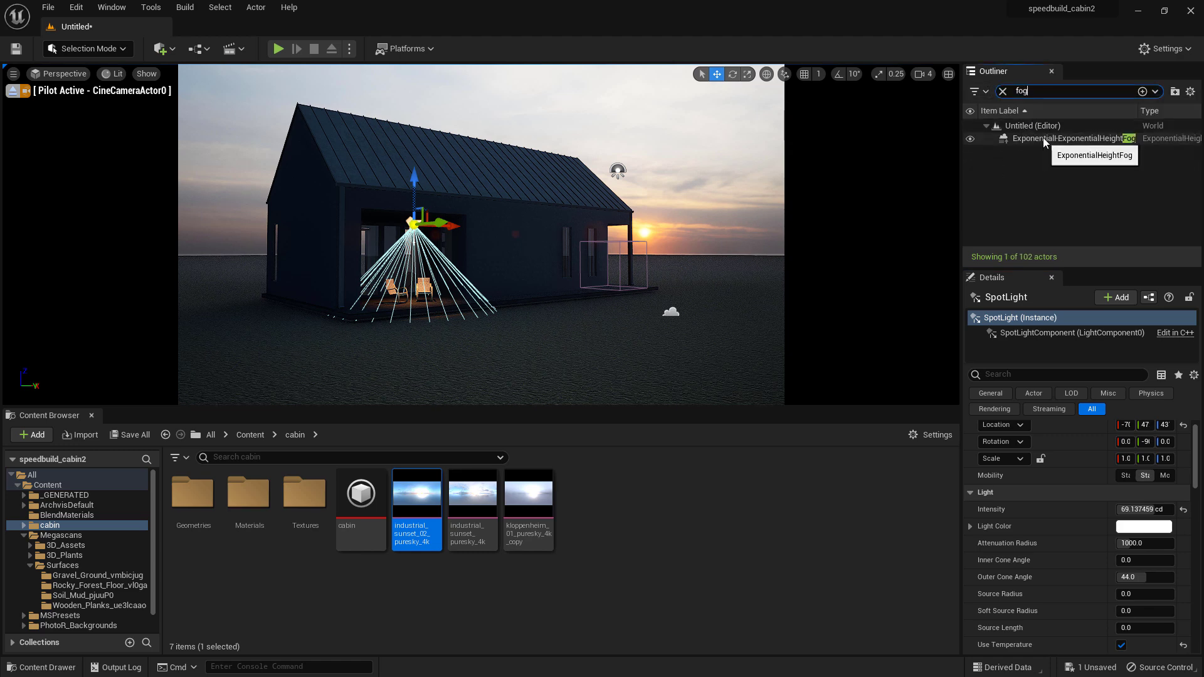
pyautogui.click(1069, 138)
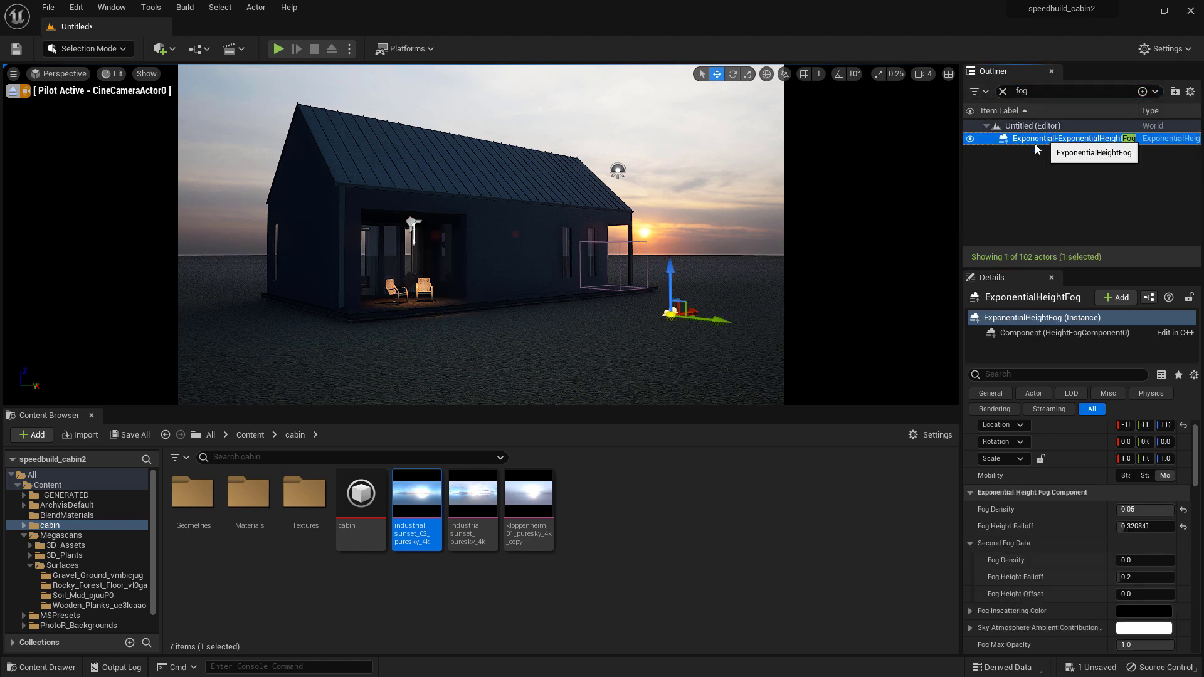
pyautogui.click(1127, 510)
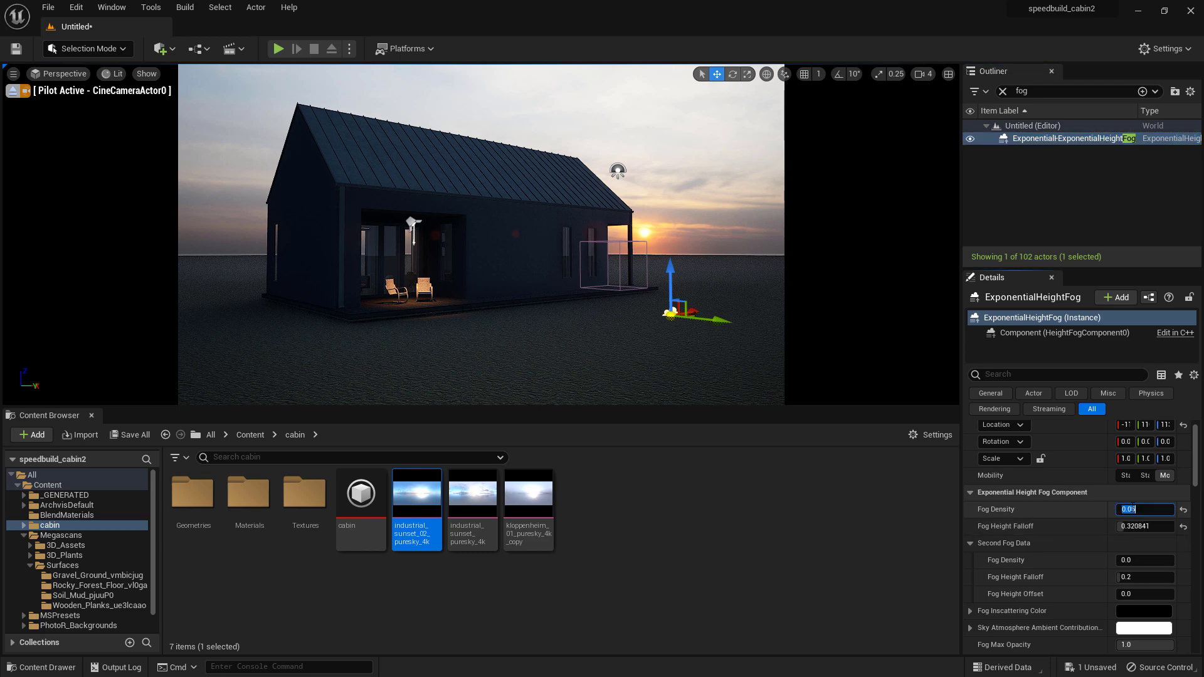
pyautogui.write('.1')
pyautogui.press('Return')
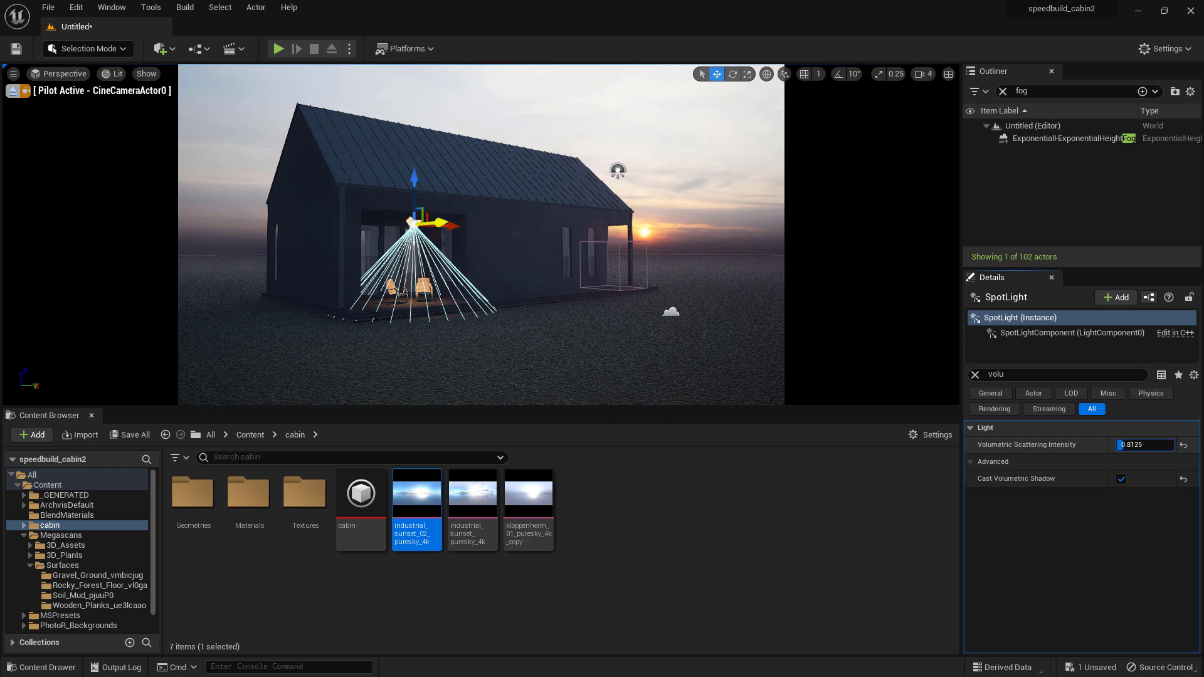
# - Raise the porch spot light's Volumetric Scattering Intensity to 4.0 and duplicate the light to the opening at the cabin's far end
pyautogui.moveTo(1129, 444); pyautogui.dragTo(1173, 445)
pyautogui.click(695, 148)
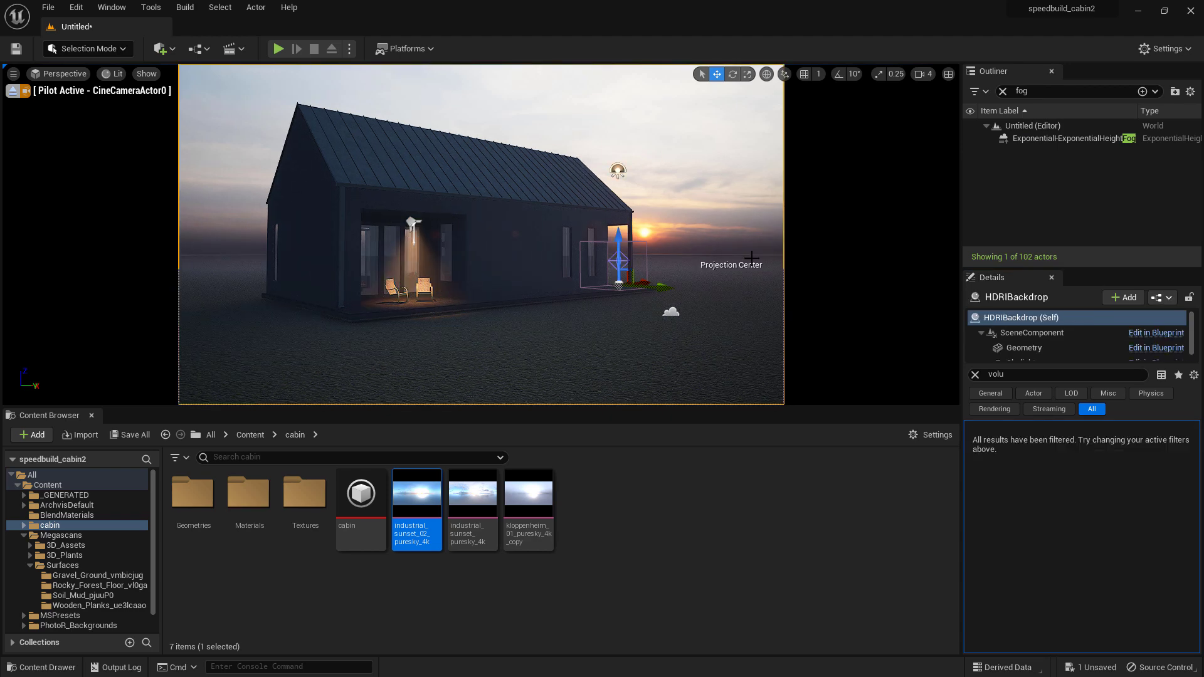
pyautogui.click(412, 223)
pyautogui.keyDown('alt'); pyautogui.moveTo(437, 226); pyautogui.dragTo(646, 232); pyautogui.keyUp('alt')
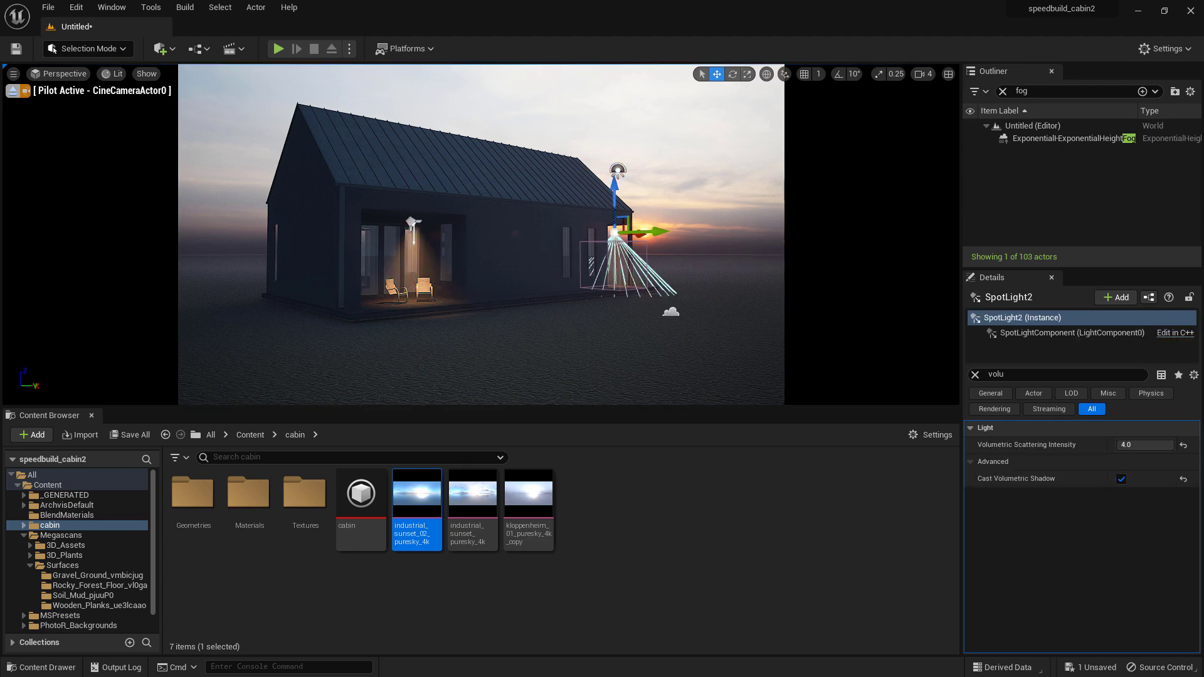
pyautogui.click(701, 289)
# - Set the Volumetric Scattering Intensity of the spot light above the chairs to 2.0
pyautogui.click(413, 224)
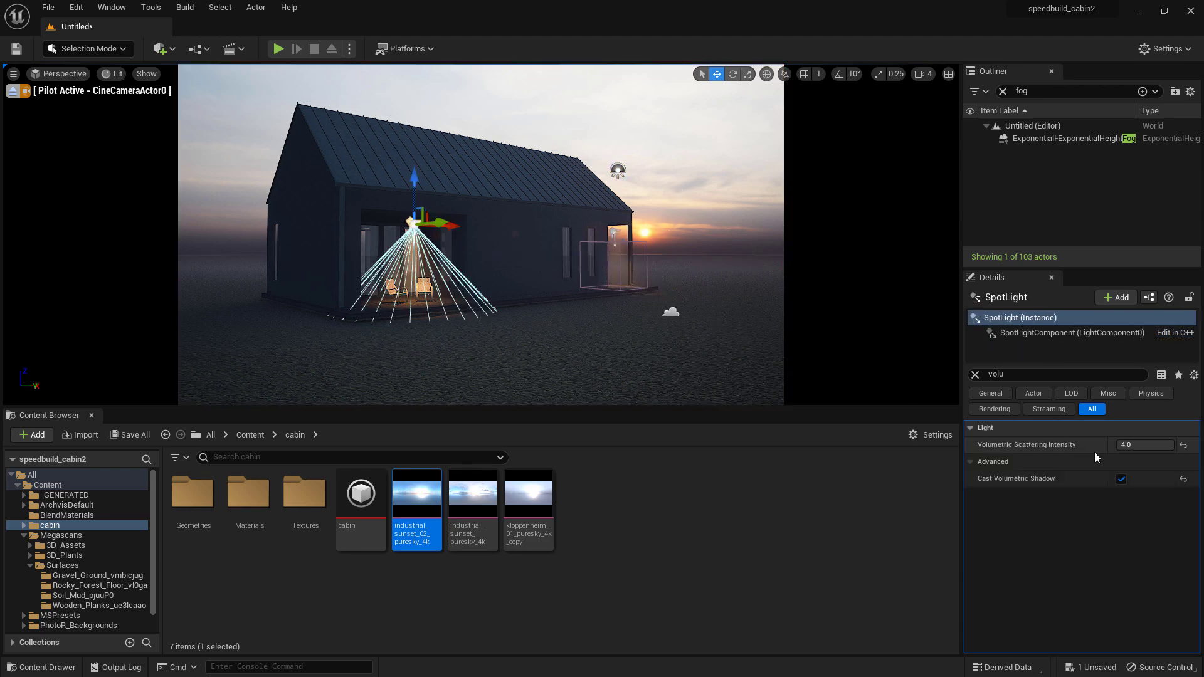
pyautogui.click(1142, 446)
pyautogui.write('2')
pyautogui.press('Return')
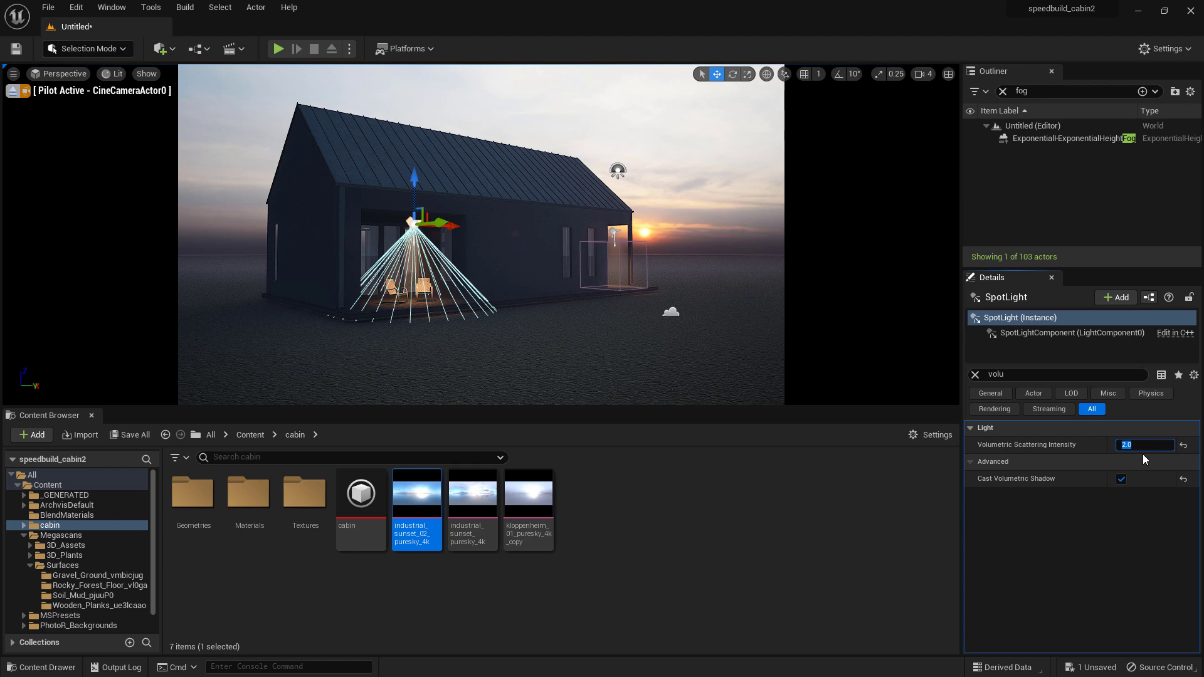
pyautogui.click(674, 292)
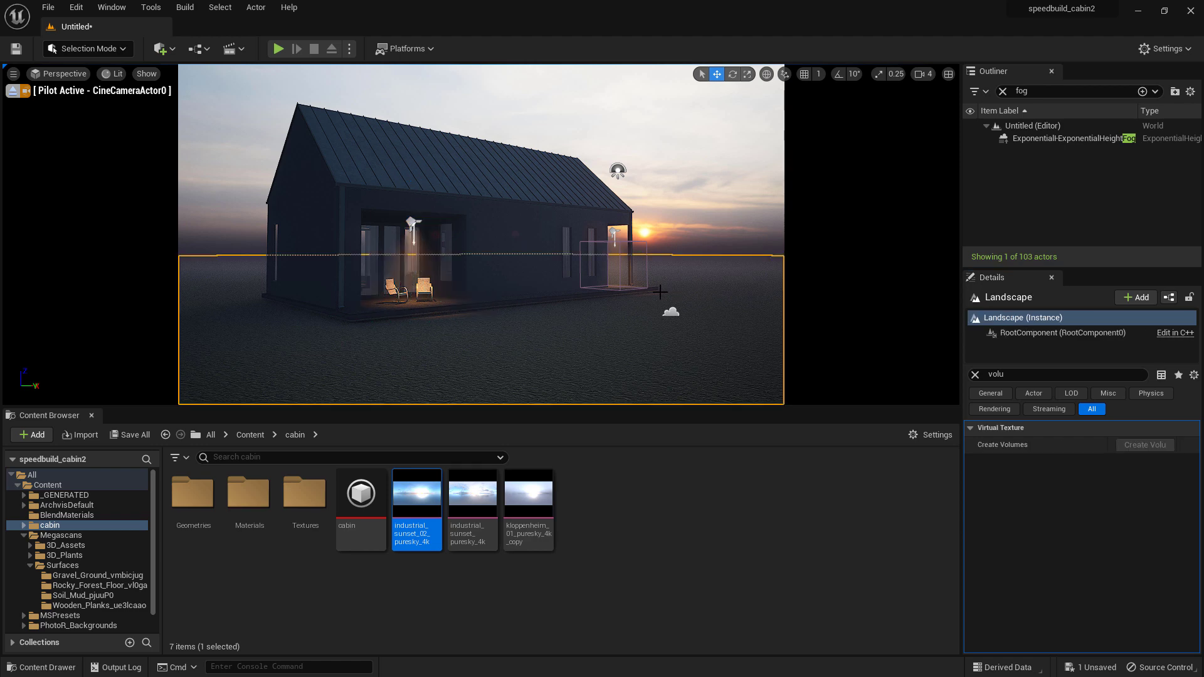
# - Reframe the piloted cine camera with a slight sideways move and turn around the cabin
pyautogui.press('a')
pyautogui.moveTo(595, 285); pyautogui.dragTo(584, 284, button='right')
pyautogui.press('d')
pyautogui.click(670, 166)
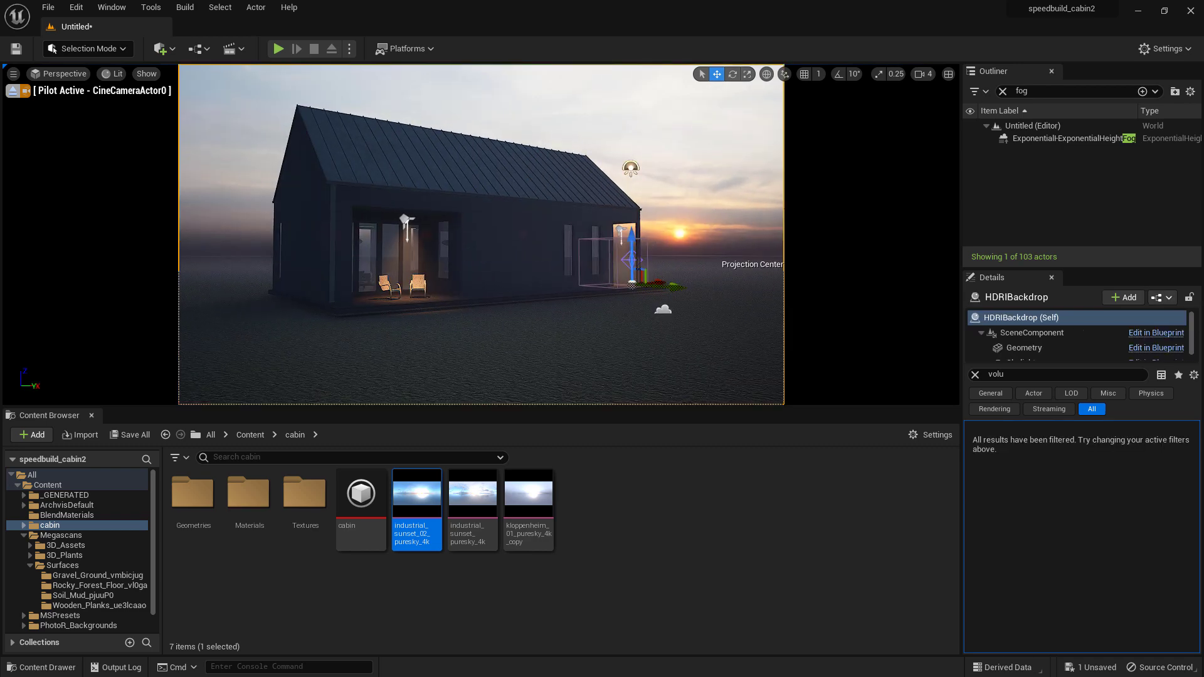